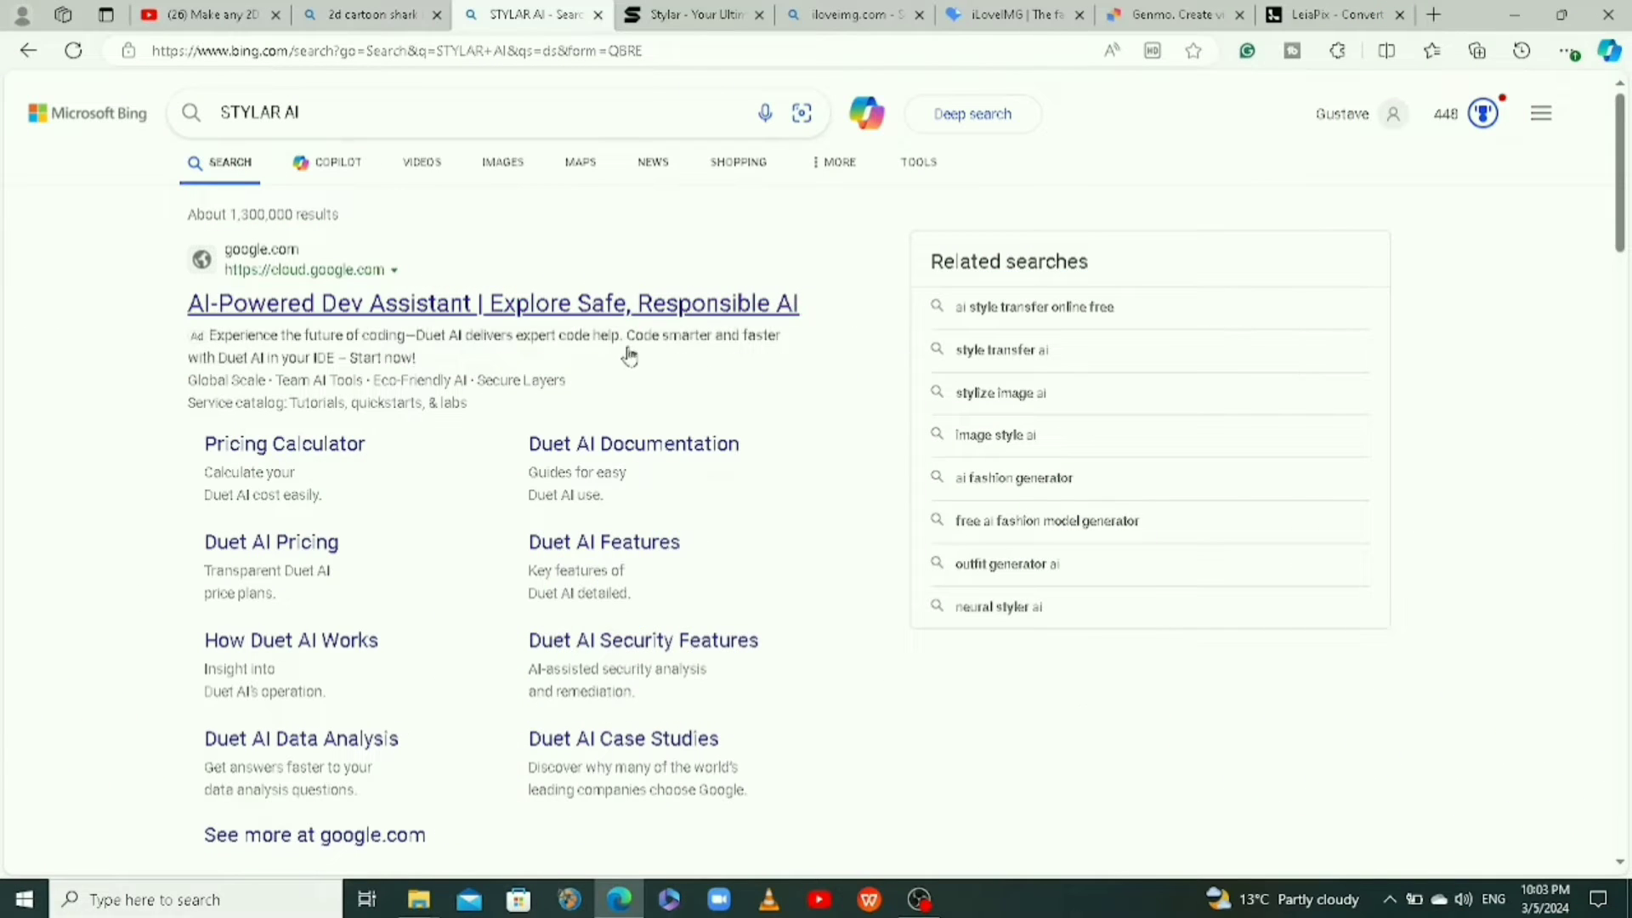
Step: Go back to the already open Stylar dashboard tab
{"action": "scroll", "coordinate": [595, 393], "scroll_direction": "down", "scroll_amount": 12}
{"action": "scroll", "coordinate": [595, 393], "scroll_direction": "up", "scroll_amount": 9}
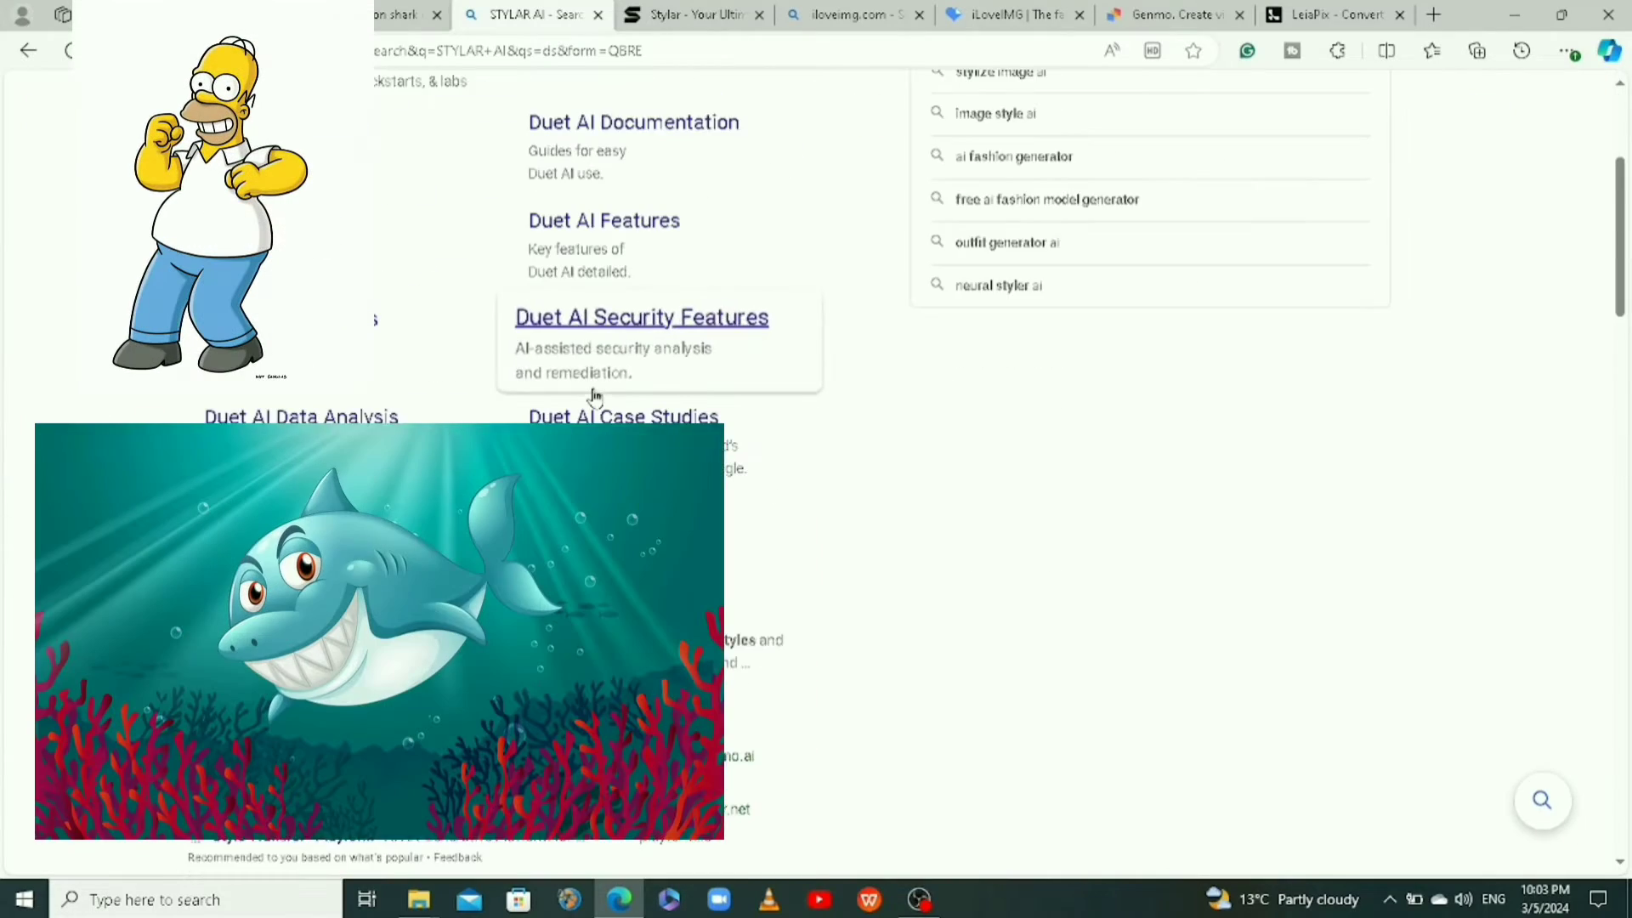
{"action": "scroll", "coordinate": [595, 393], "scroll_direction": "down", "scroll_amount": 4}
{"action": "scroll", "coordinate": [338, 212], "scroll_direction": "up", "scroll_amount": 8}
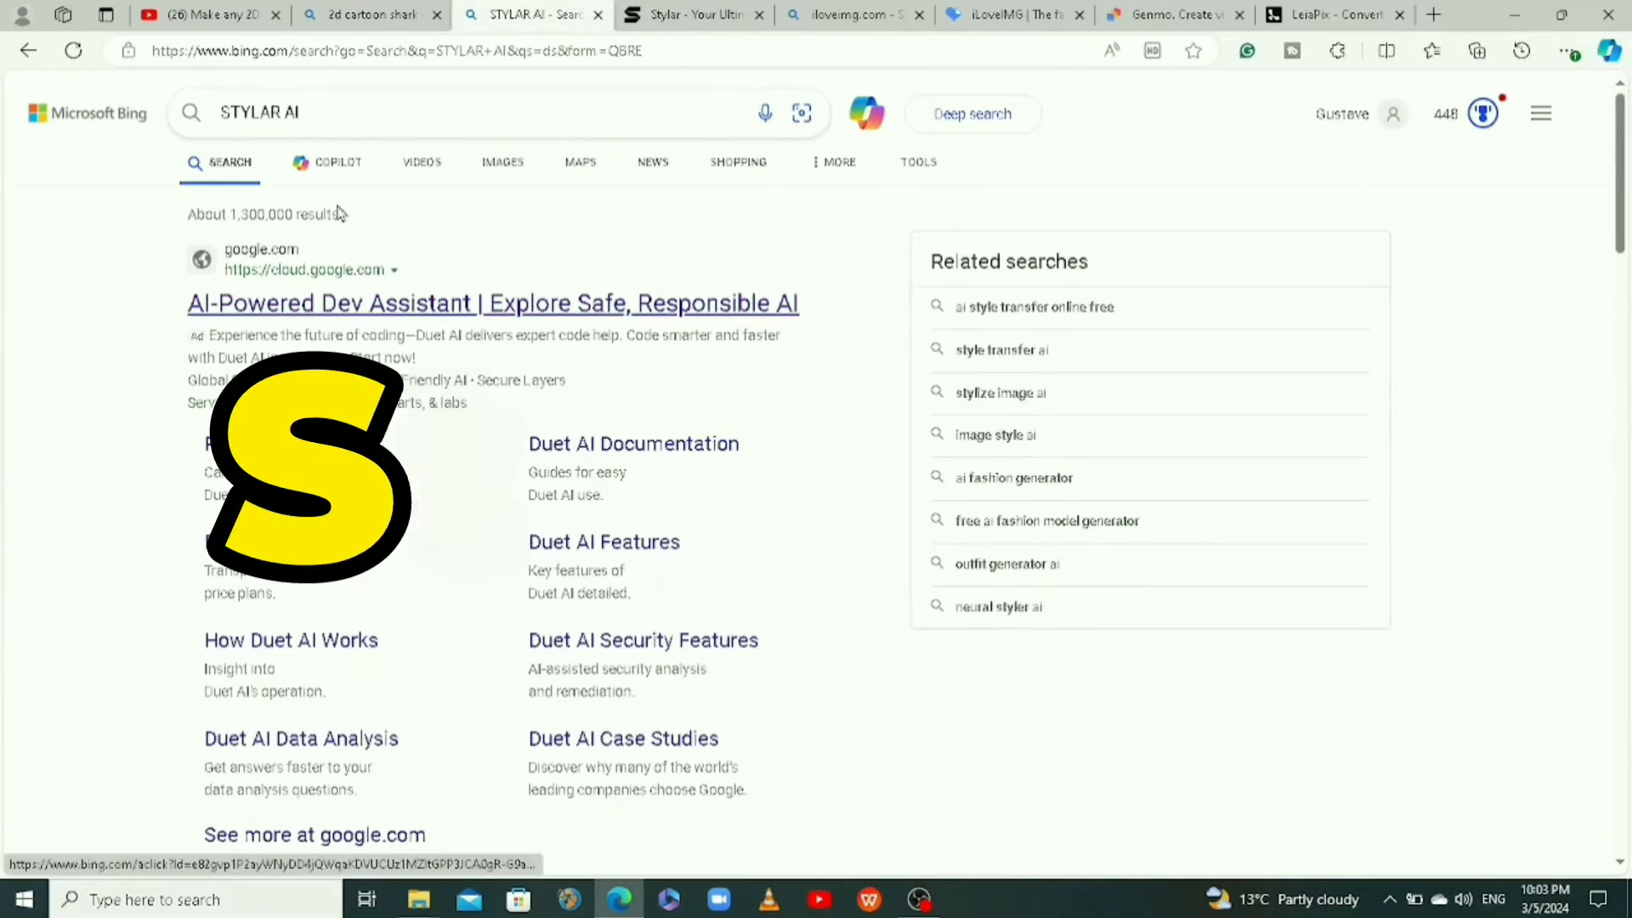
{"action": "left_click", "coordinate": [695, 15]}
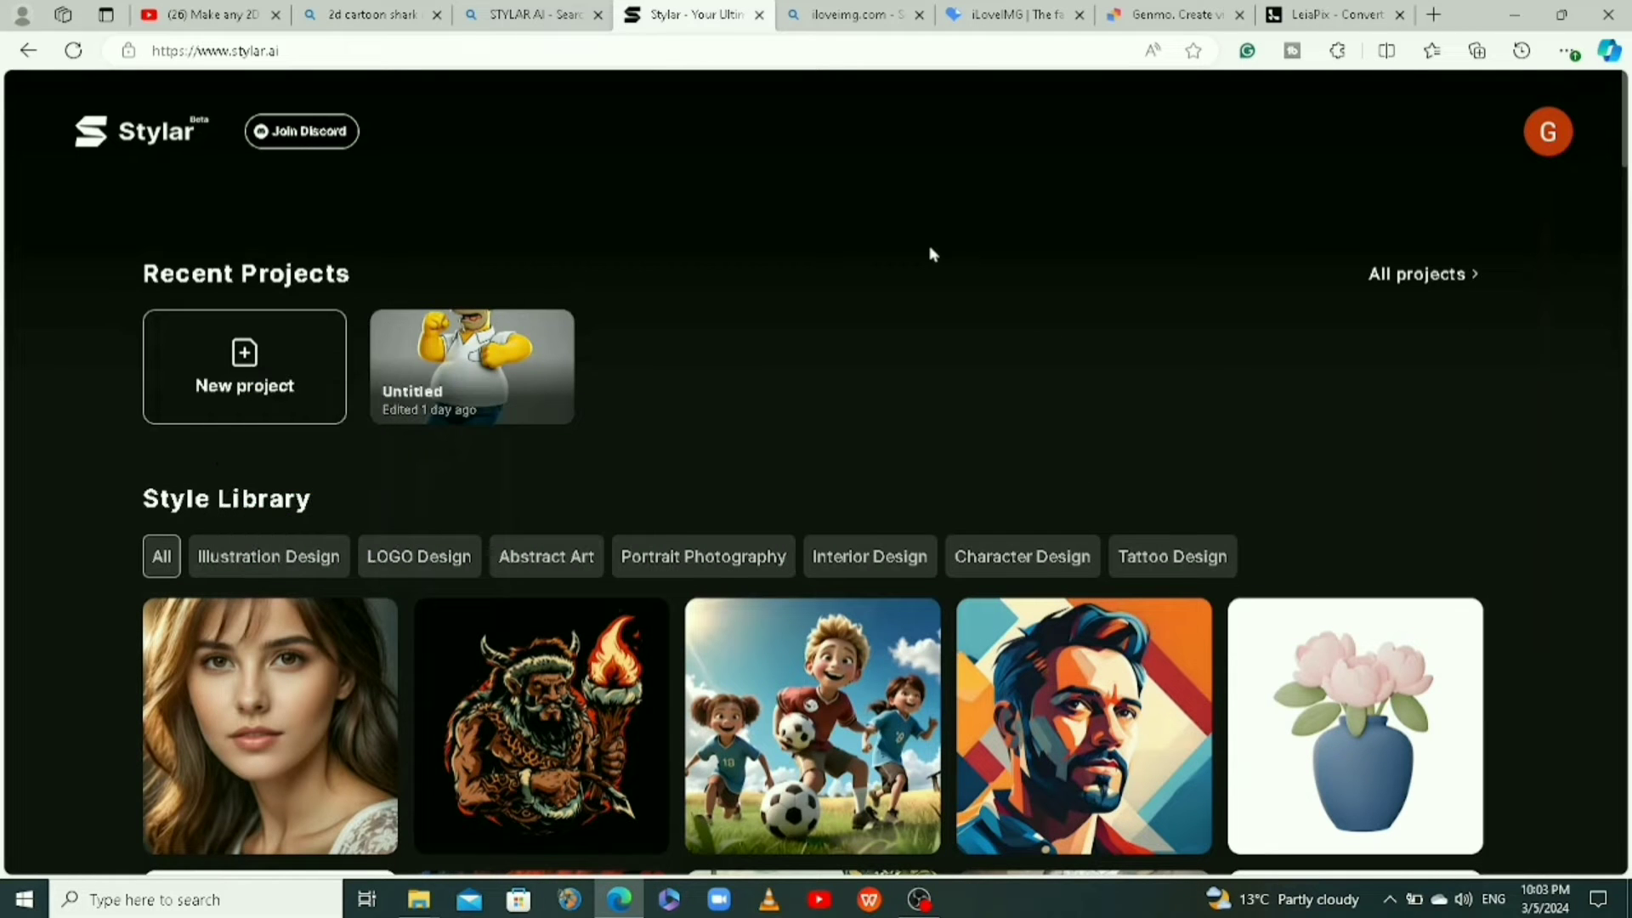
{"action": "left_click", "coordinate": [533, 14]}
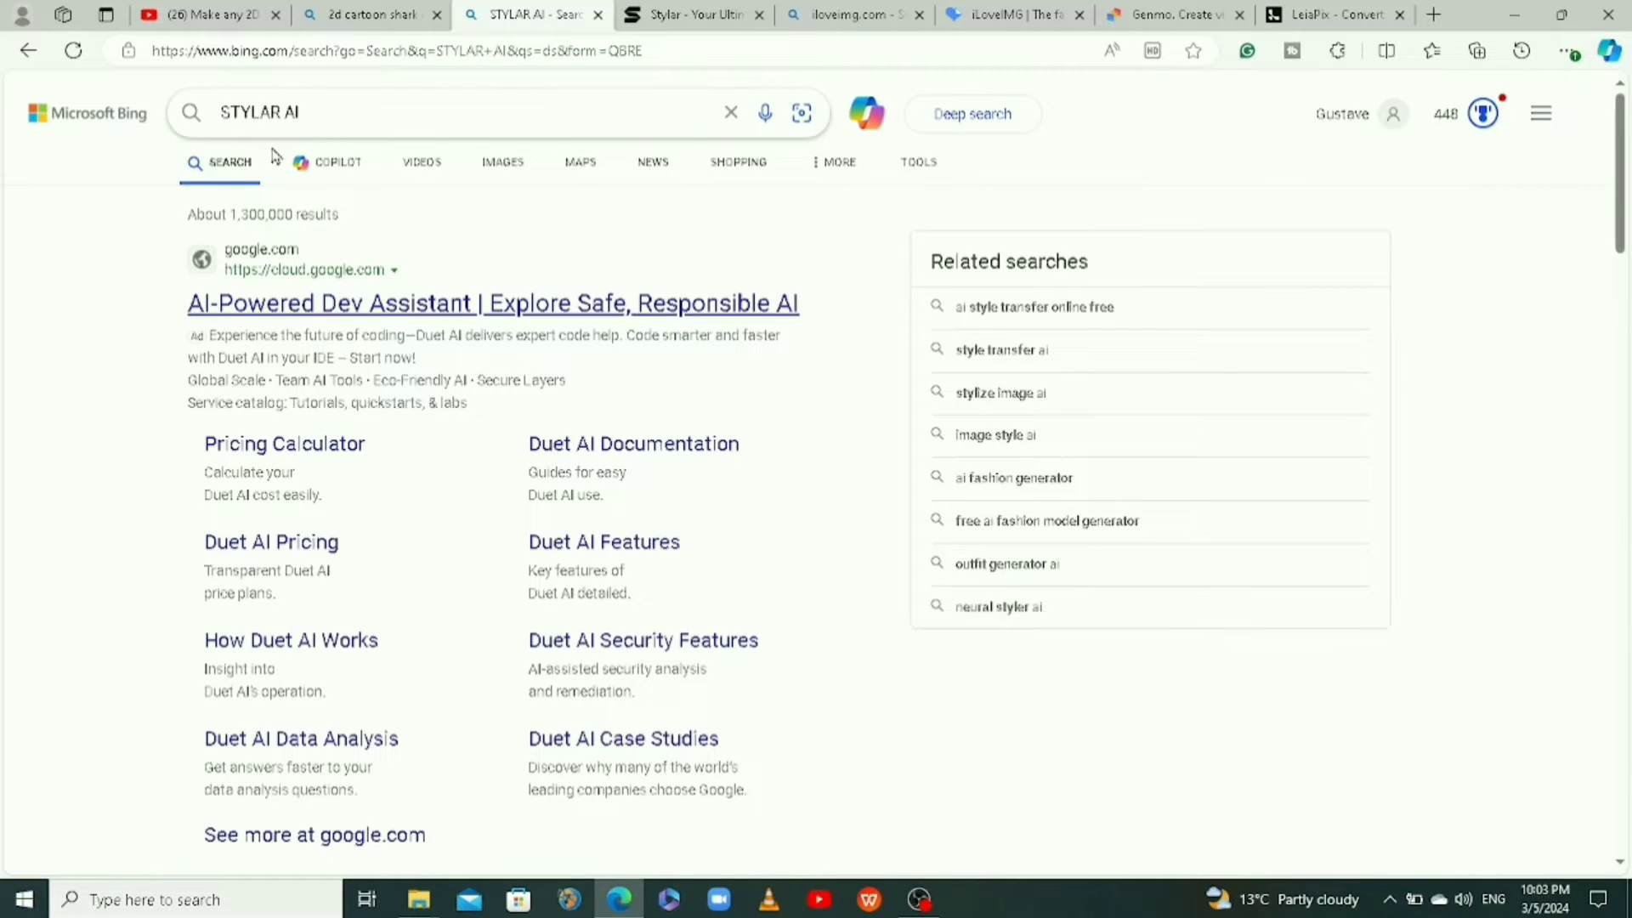
{"action": "scroll", "coordinate": [334, 436], "scroll_direction": "down", "scroll_amount": 5}
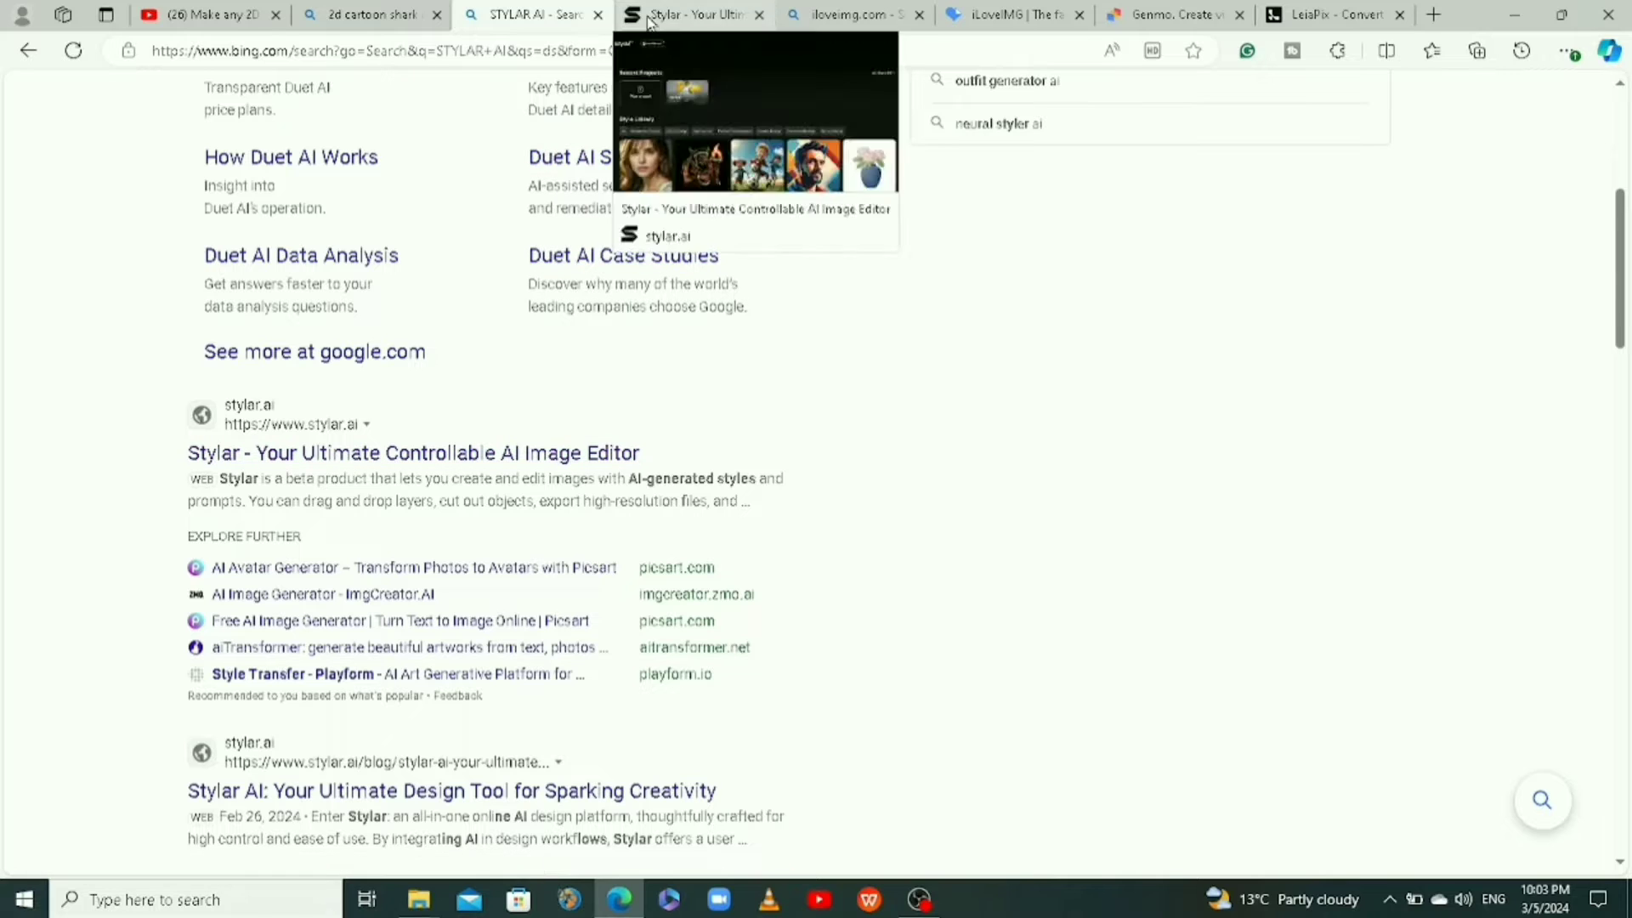
{"action": "left_click", "coordinate": [692, 14]}
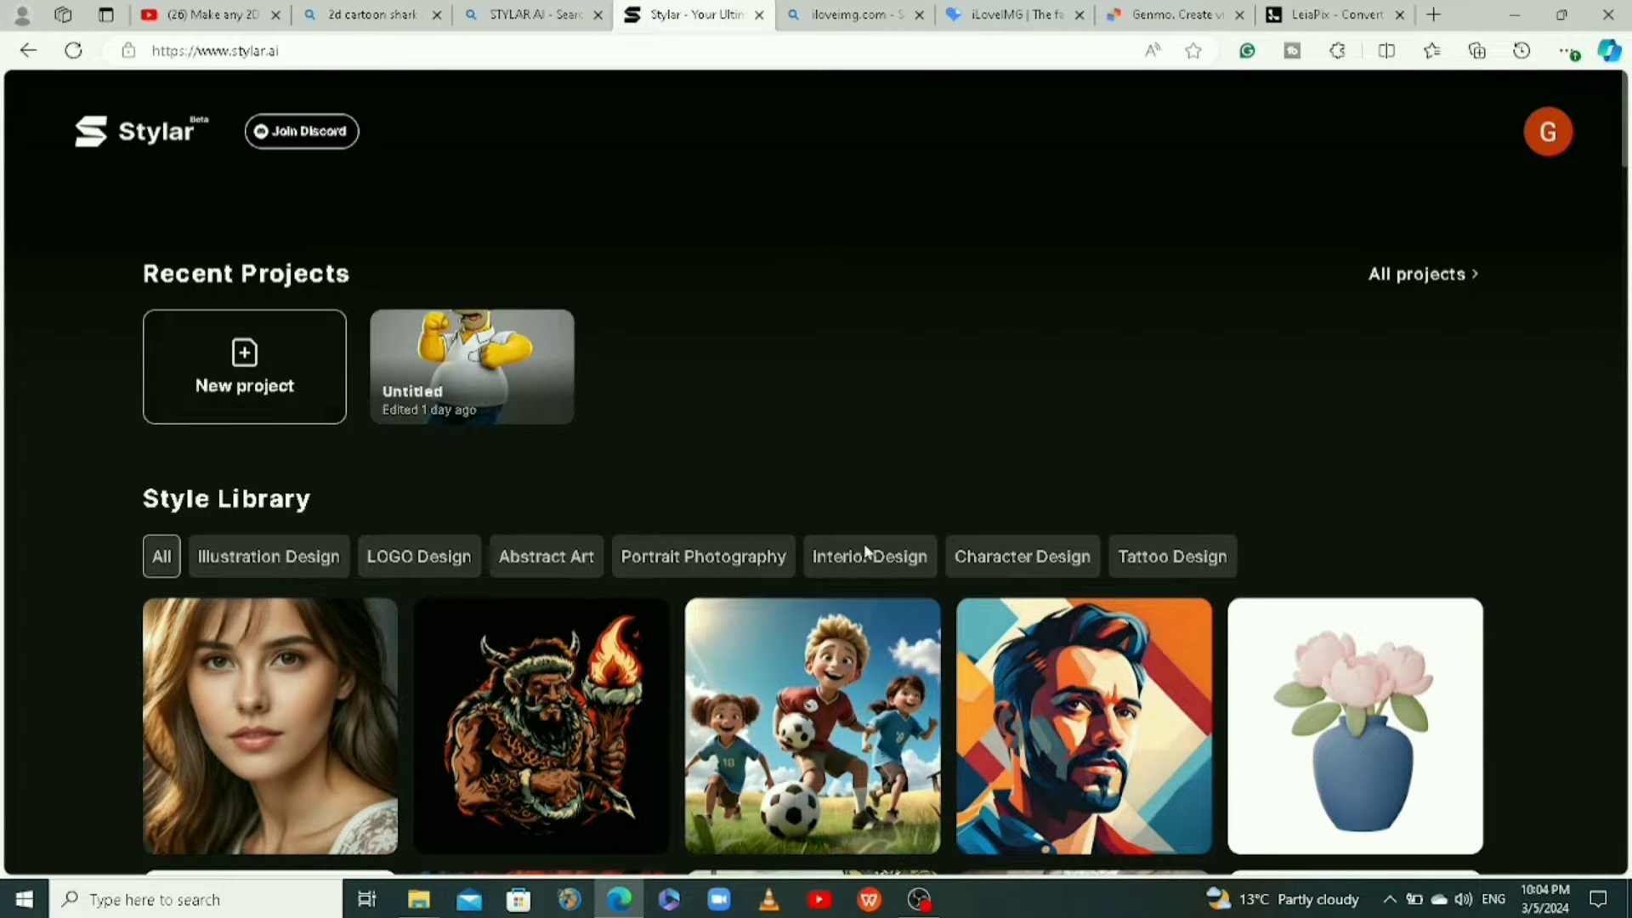
Step: Start a new project and paste 'Simpsons' as its name, then apply
{"action": "left_click", "coordinate": [244, 384]}
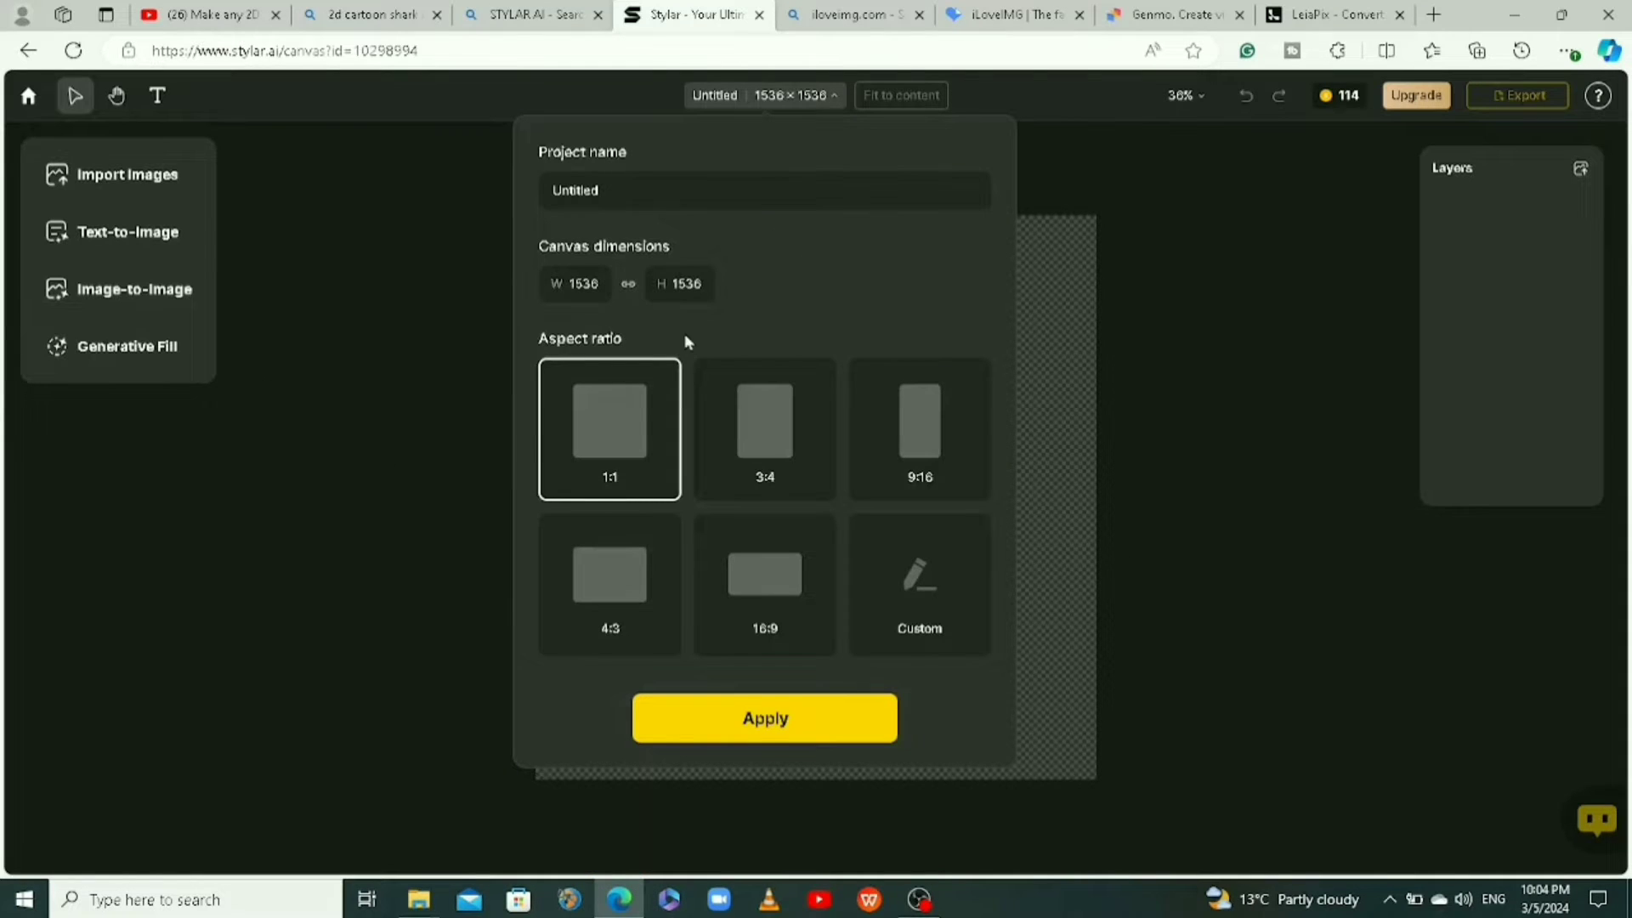
{"action": "double_click", "coordinate": [592, 194]}
{"action": "right_click", "coordinate": [592, 197]}
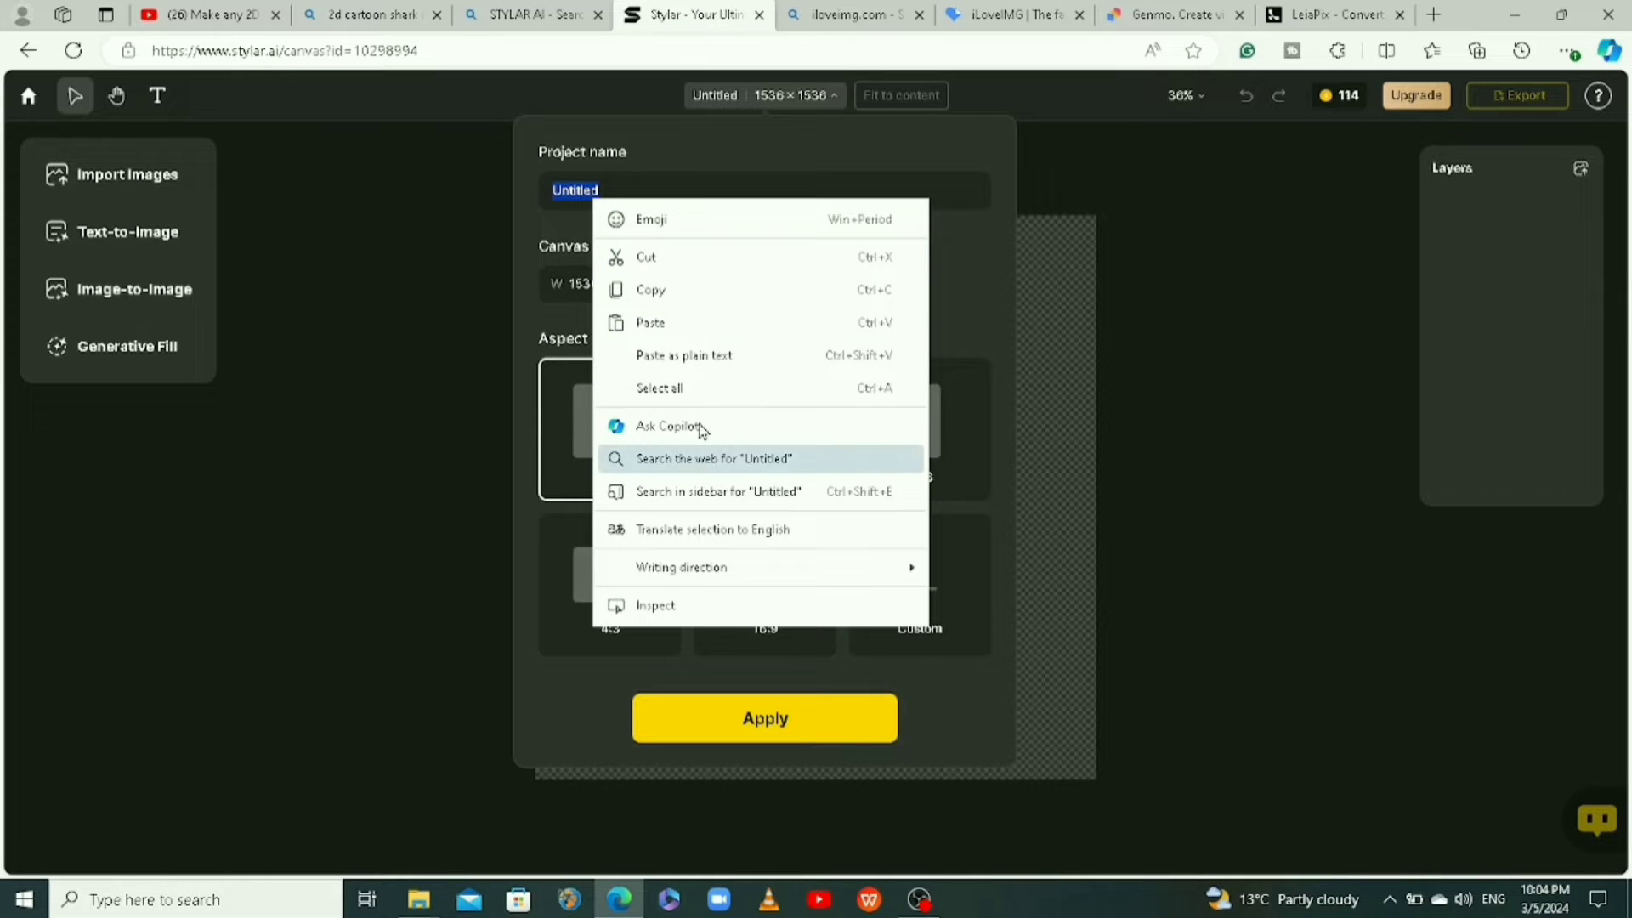
{"action": "left_click", "coordinate": [646, 323]}
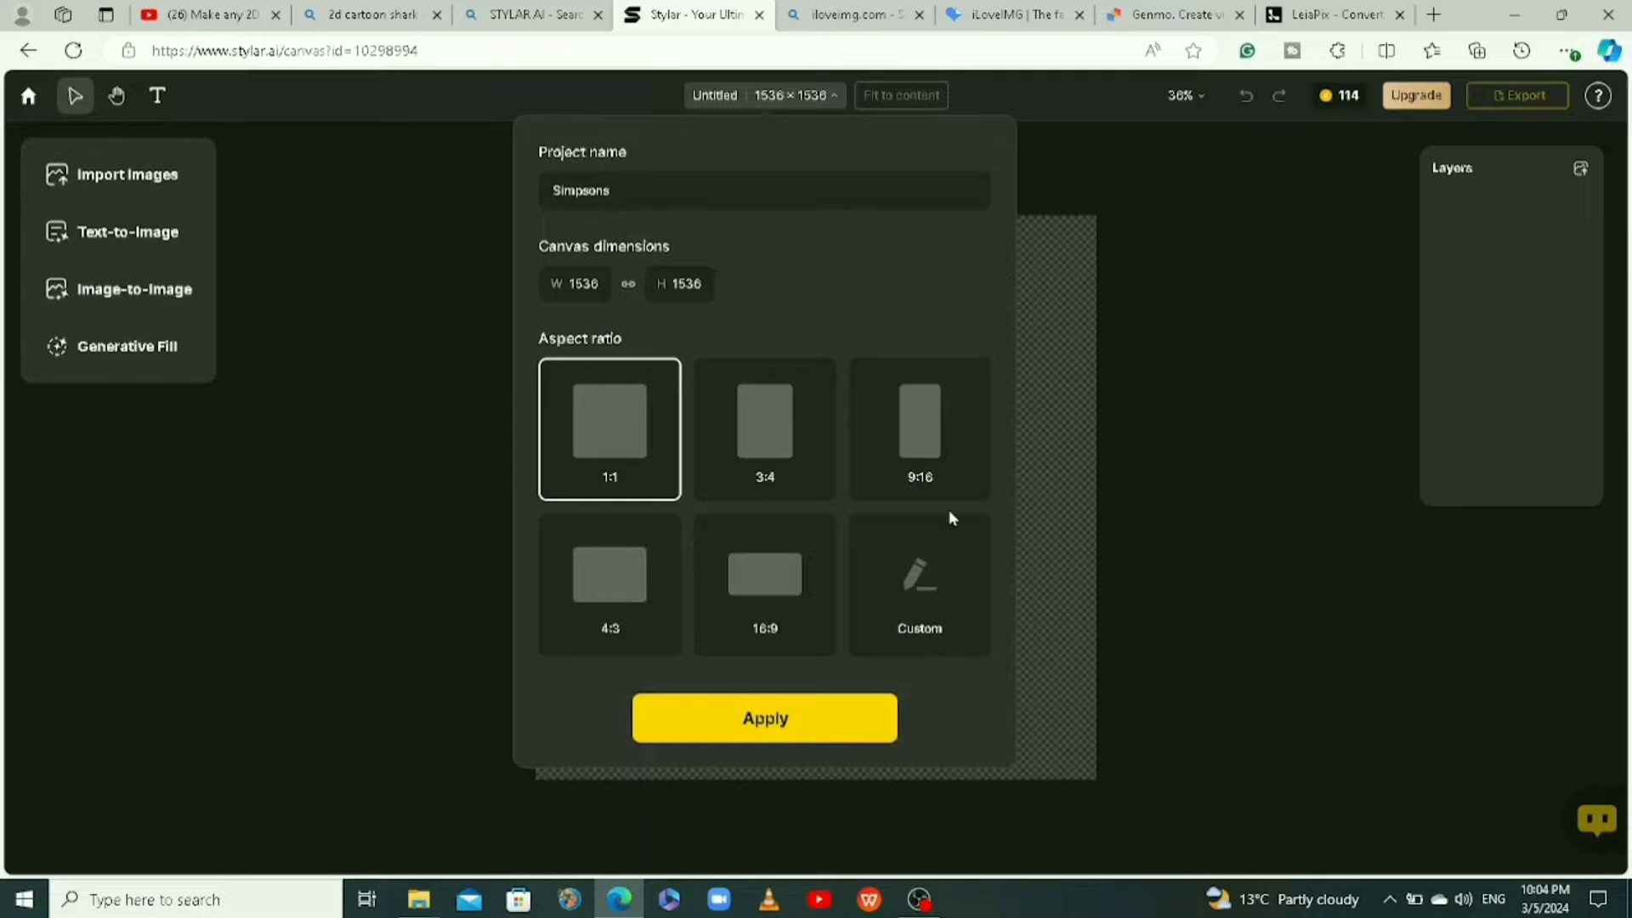
{"action": "left_click", "coordinate": [769, 719]}
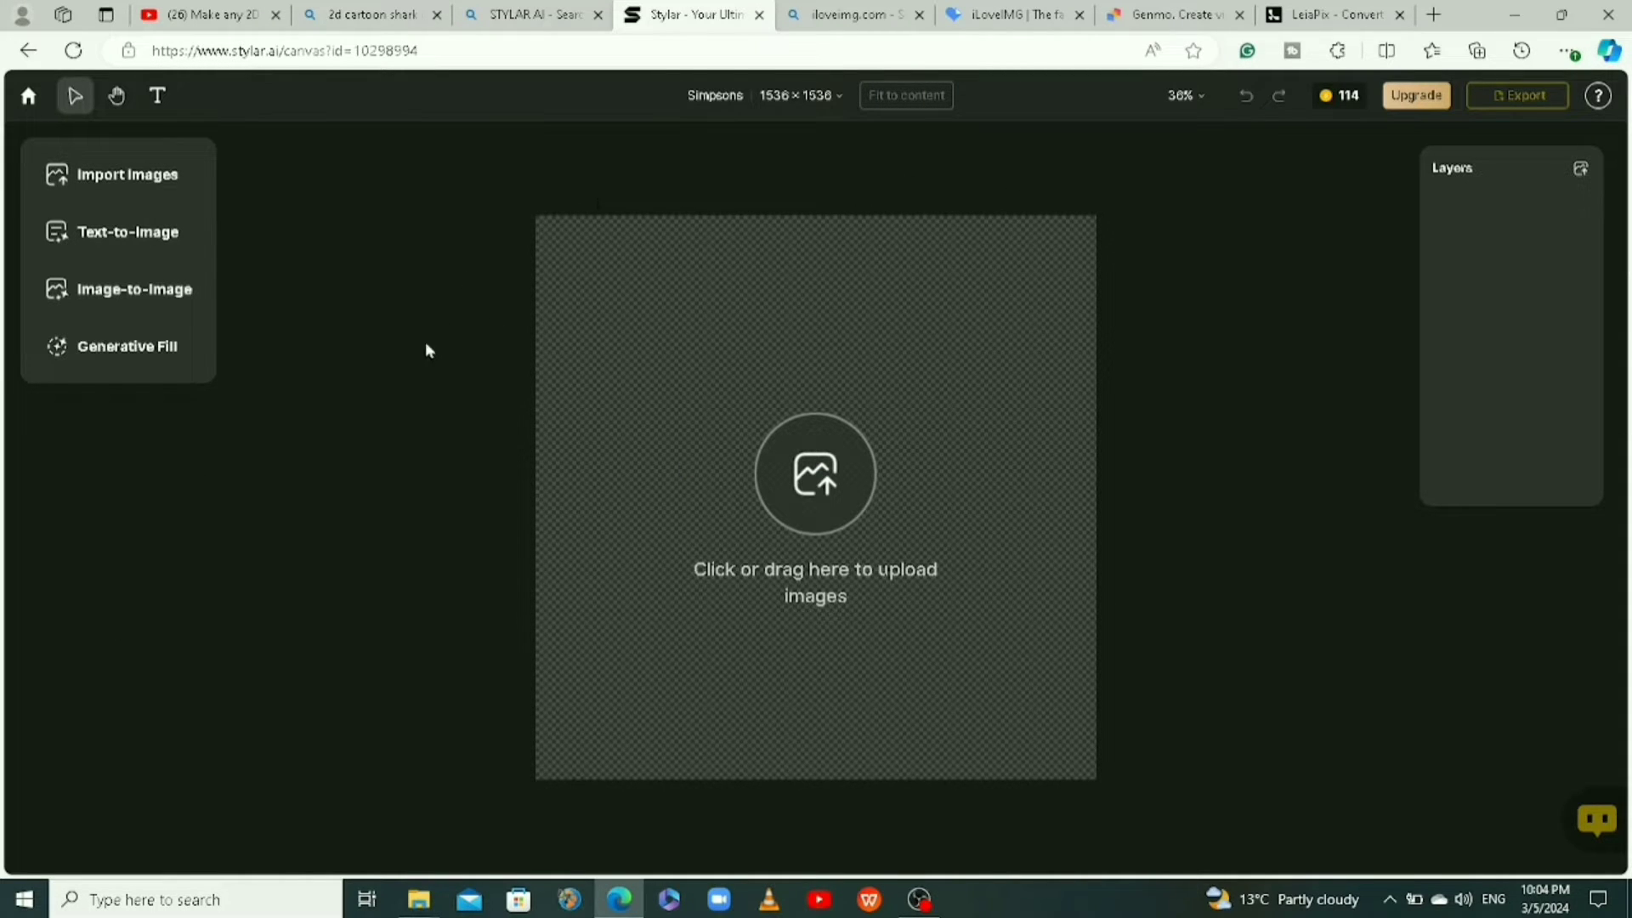
Step: Import the 'Simp' Homer Simpson image onto the canvas
{"action": "mouse_move", "coordinate": [1366, 94]}
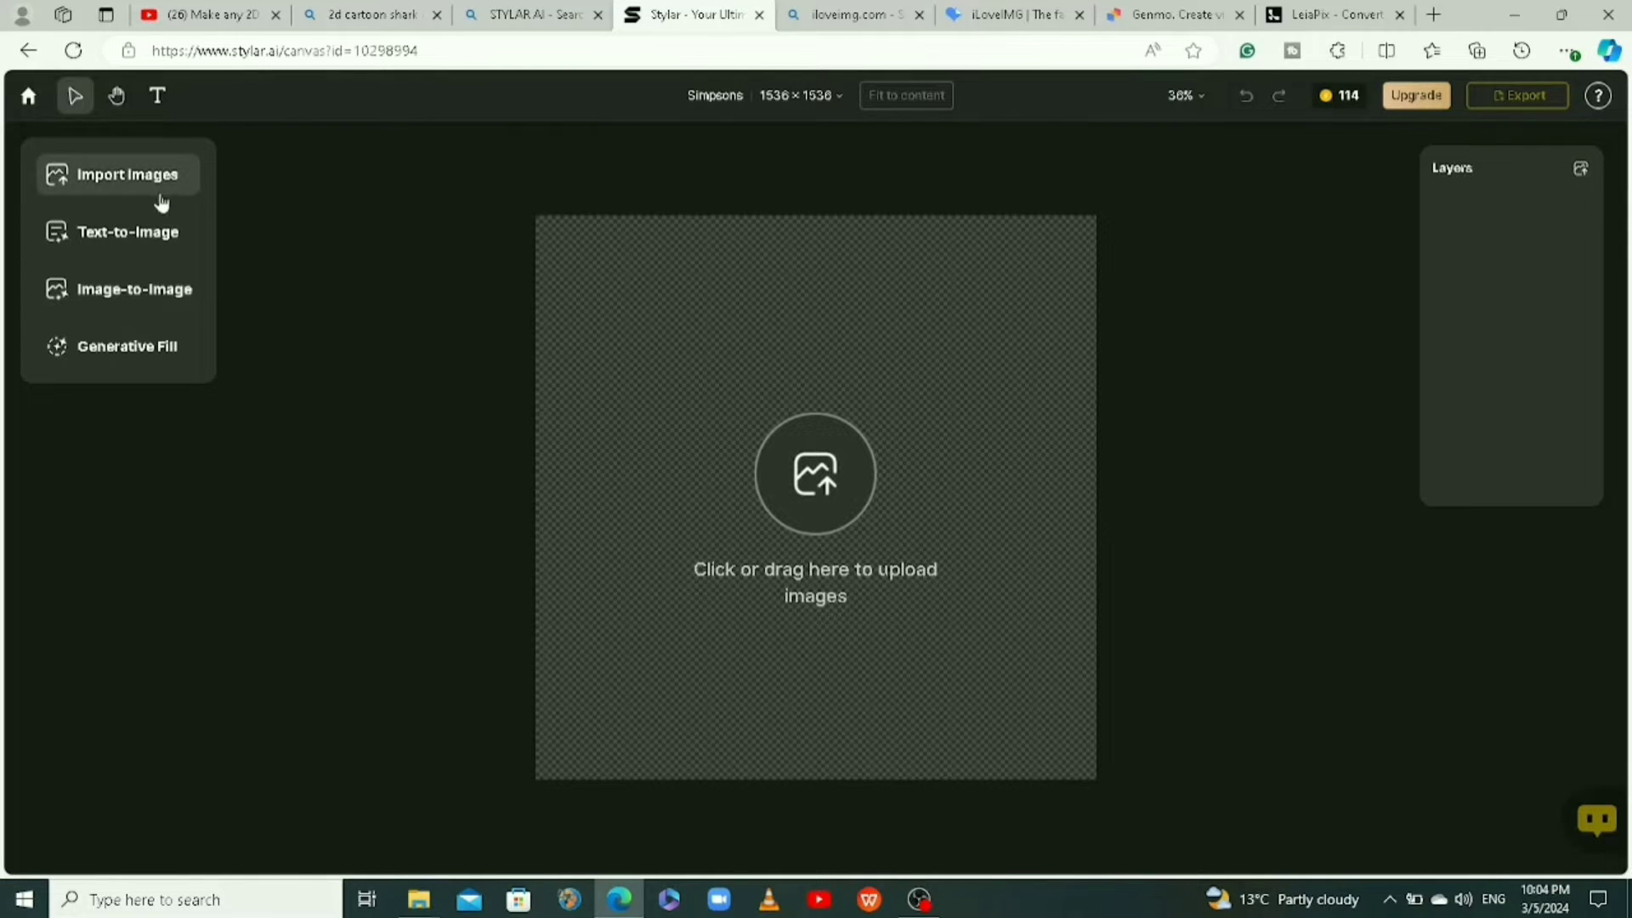
{"action": "left_click", "coordinate": [129, 188]}
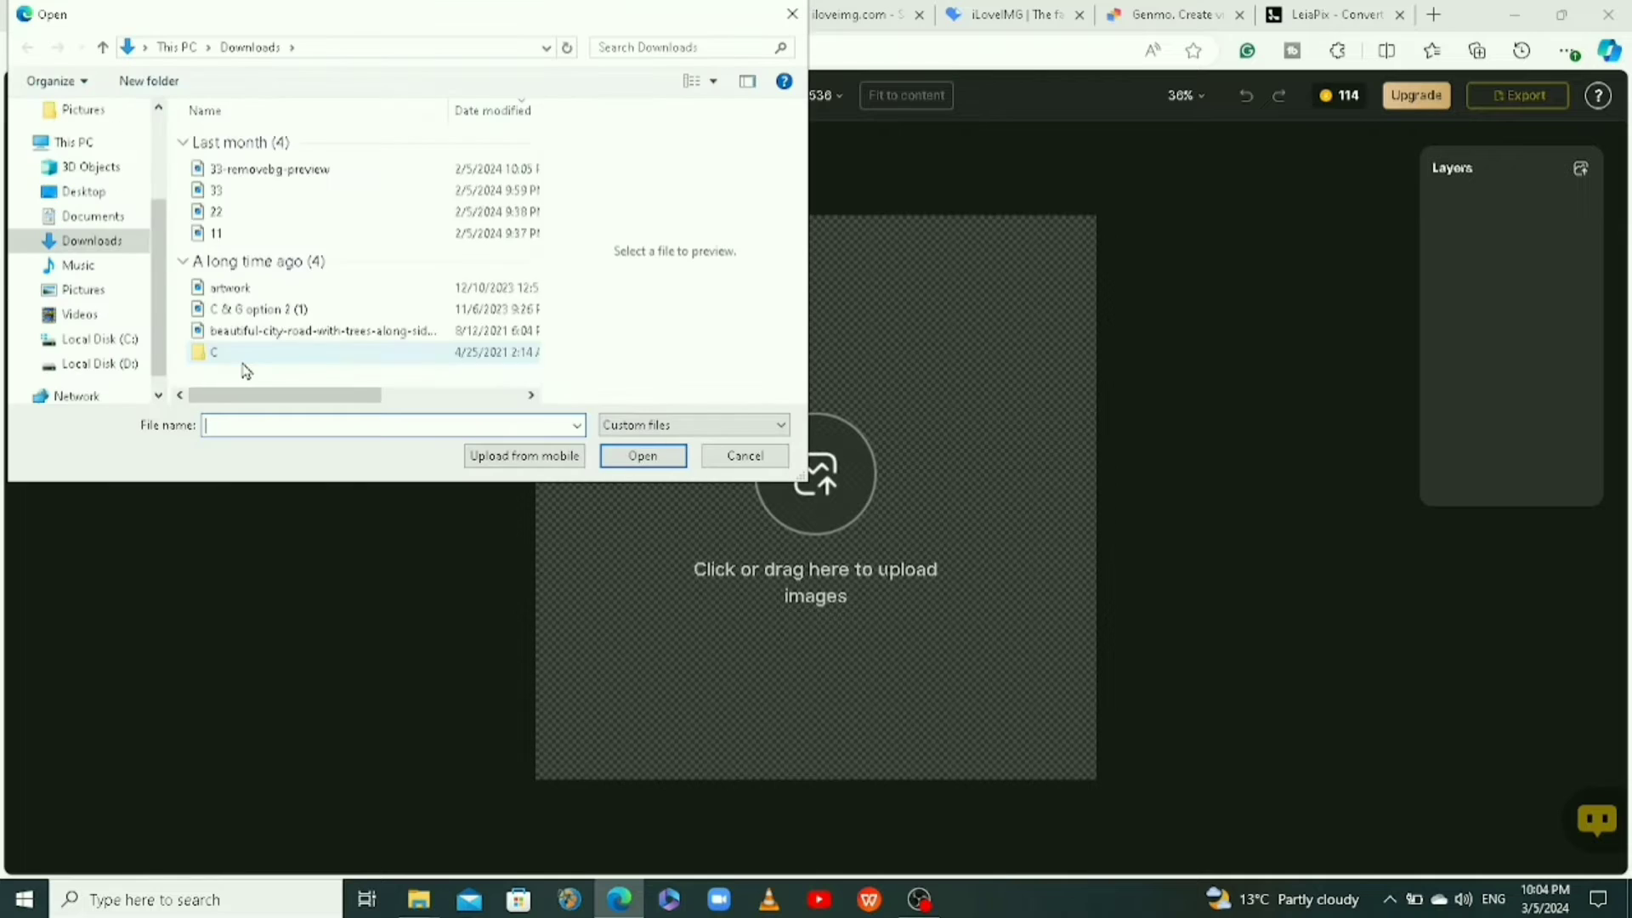
{"action": "scroll", "coordinate": [259, 296], "scroll_direction": "down", "scroll_amount": 1}
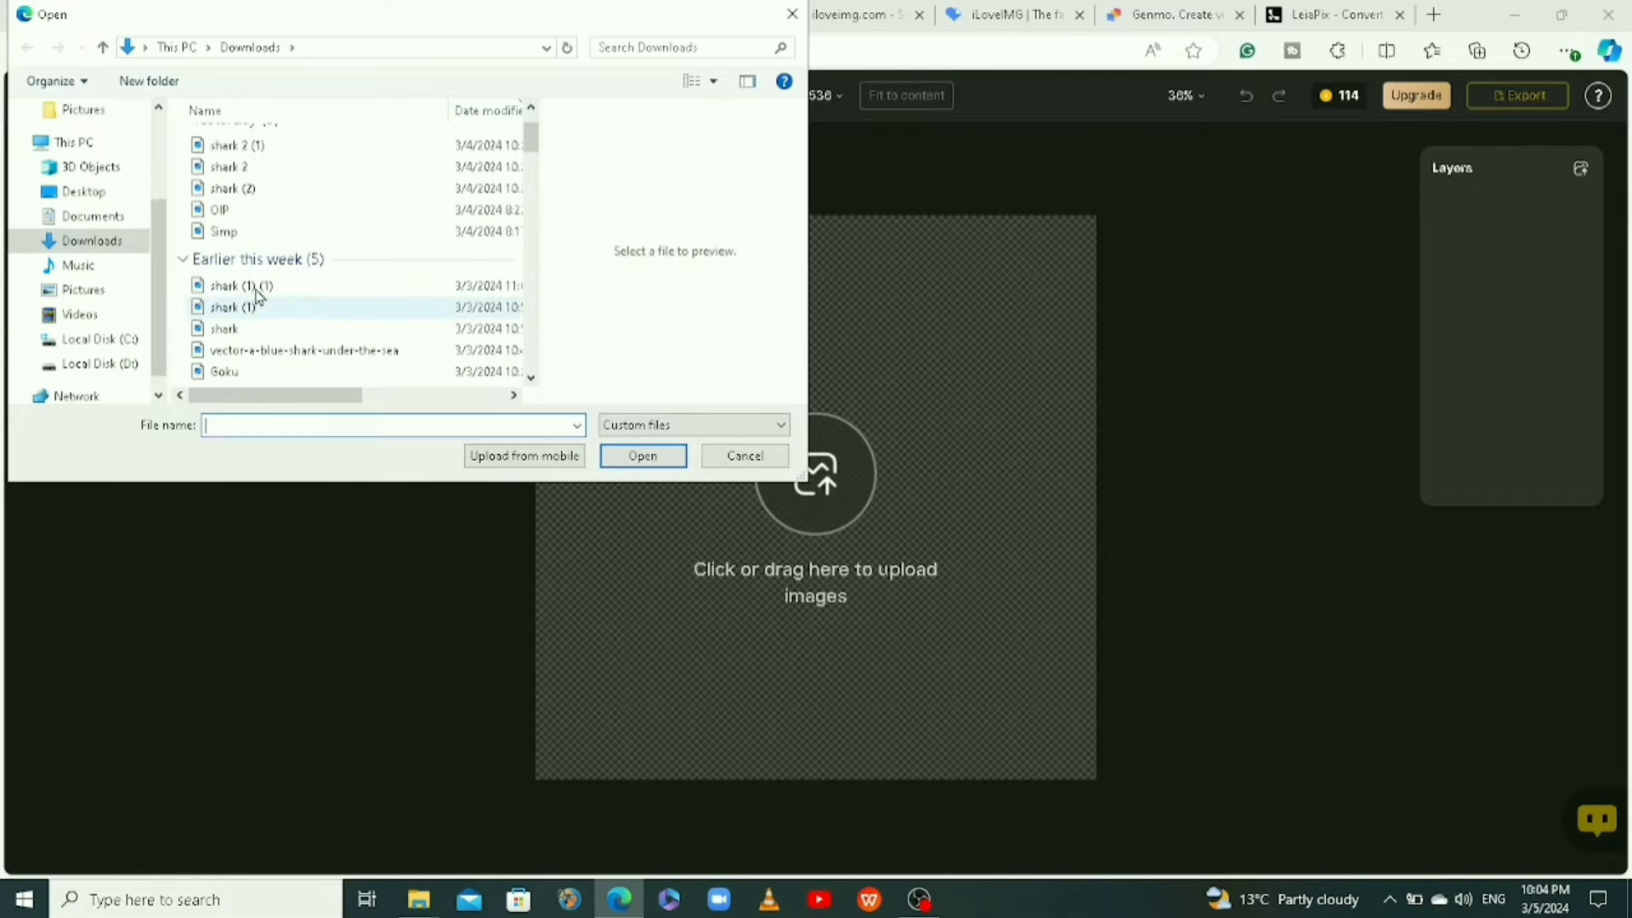
{"action": "left_click", "coordinate": [243, 235]}
{"action": "left_click", "coordinate": [645, 459]}
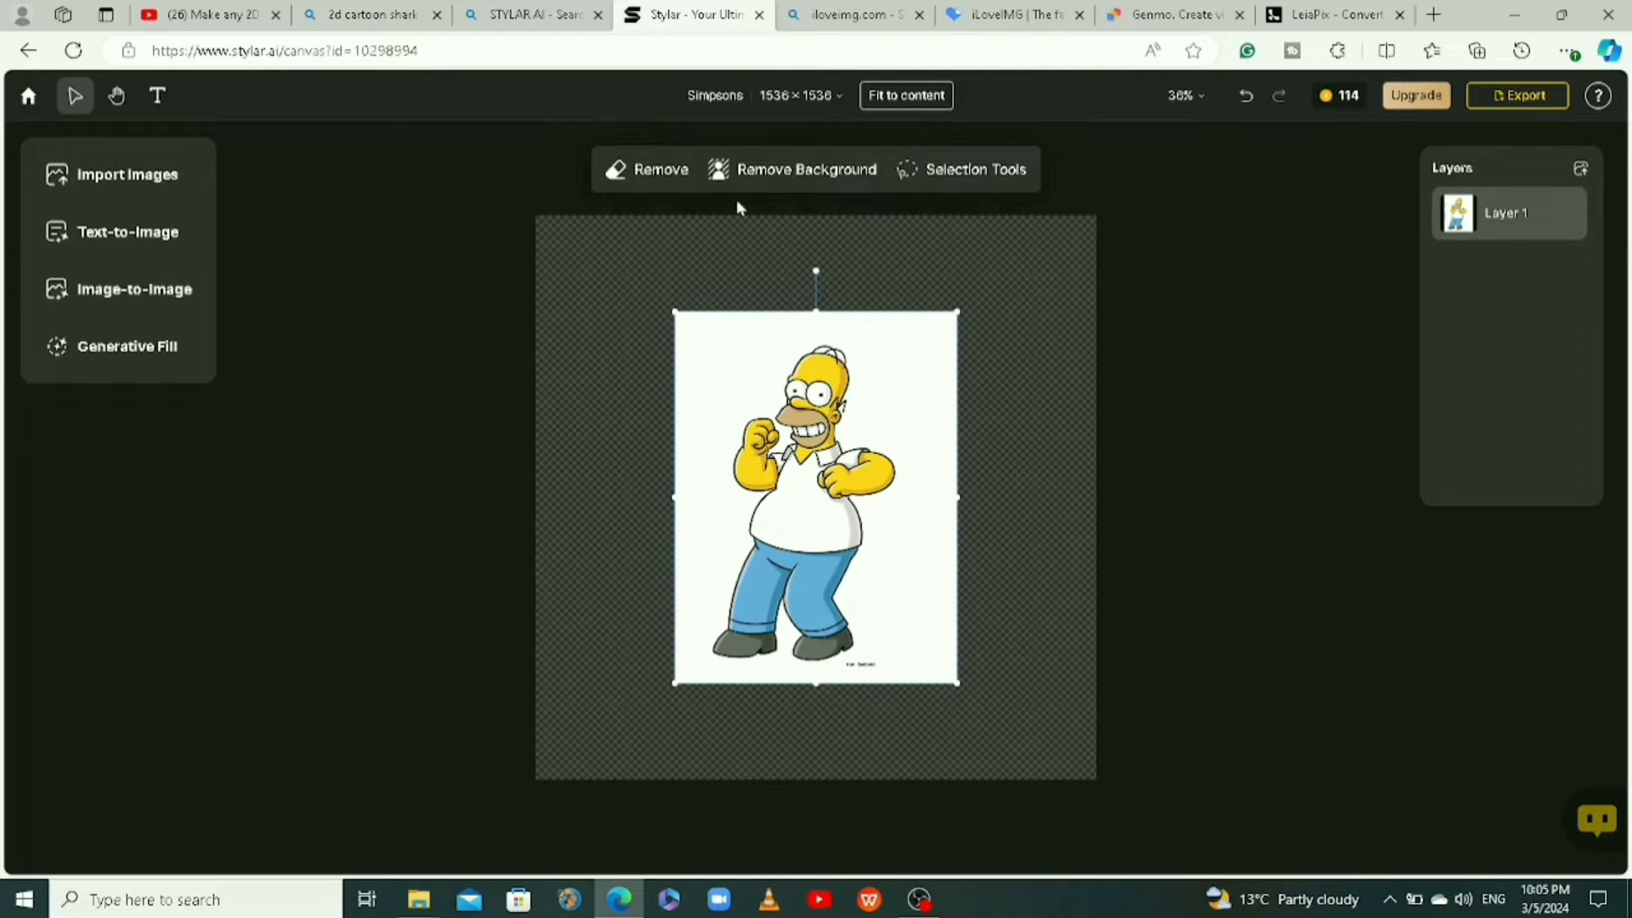
Step: Resize the canvas to 3:4 (1152×1536) and scale Homer to fill it
{"action": "left_click", "coordinate": [811, 97]}
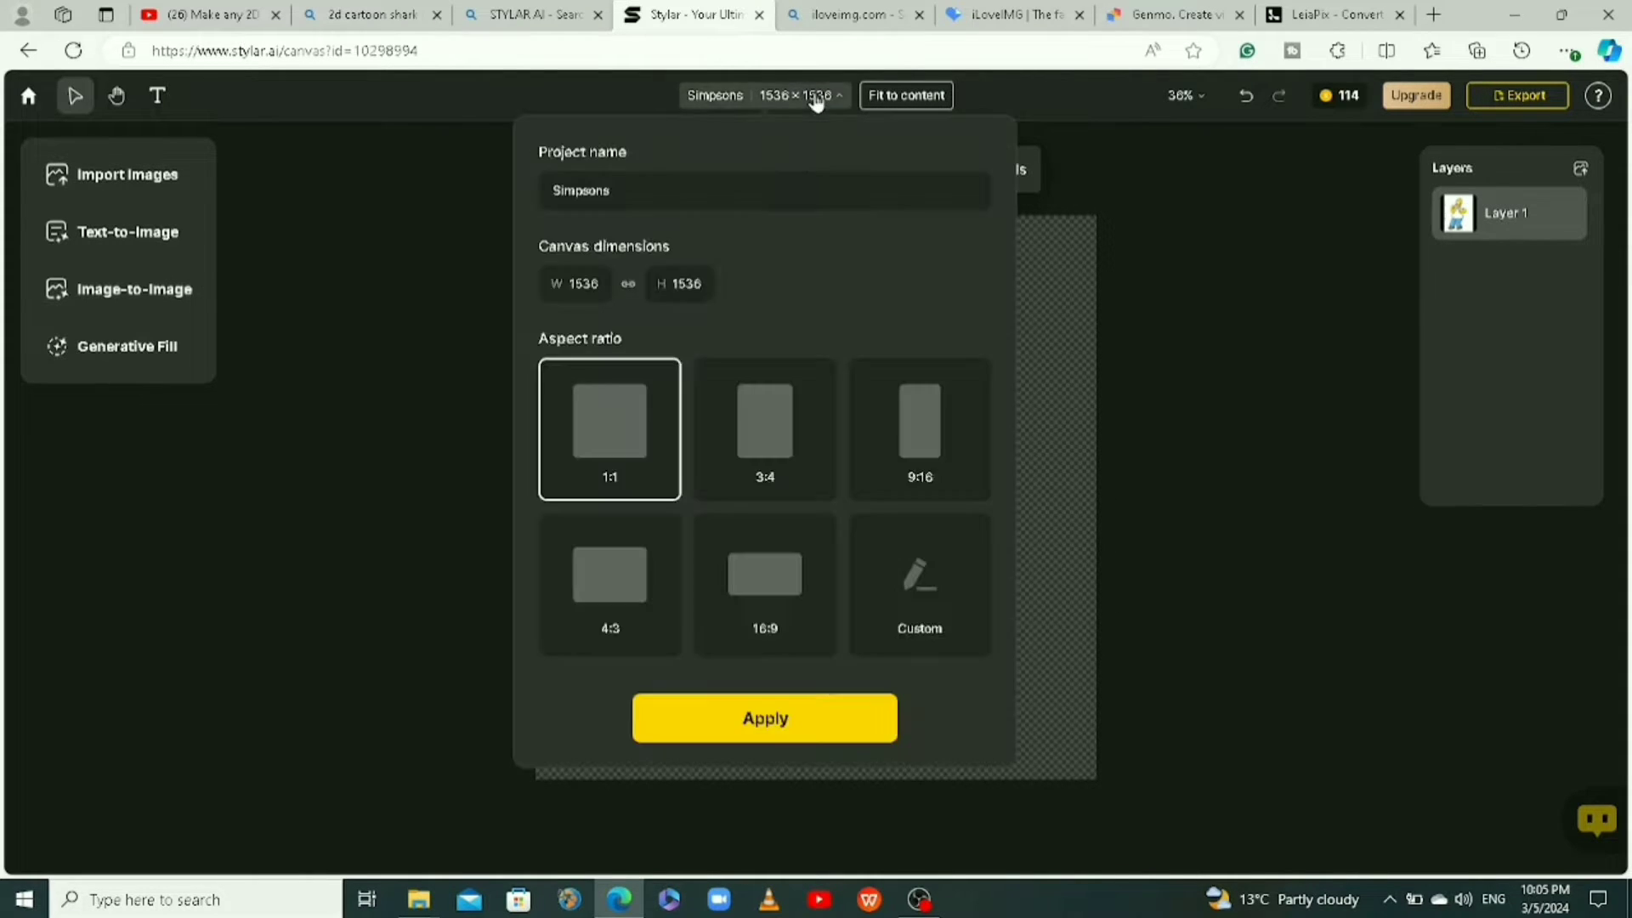
{"action": "left_click", "coordinate": [762, 483]}
{"action": "left_click", "coordinate": [772, 718]}
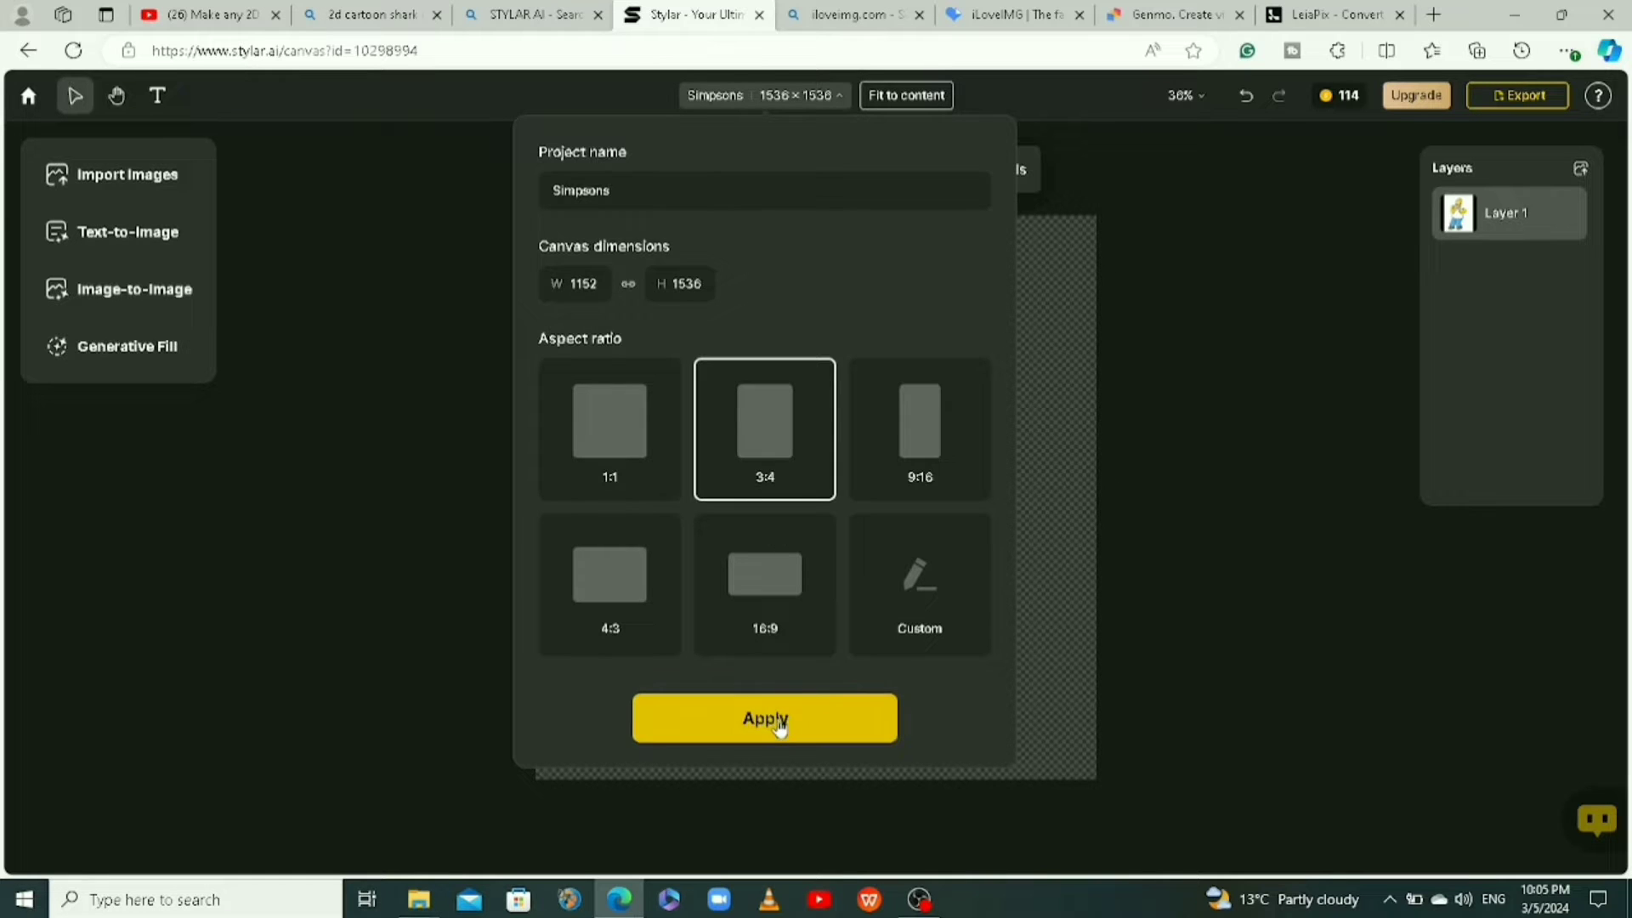
{"action": "left_click_drag", "start_coordinate": [791, 507], "coordinate": [738, 376]}
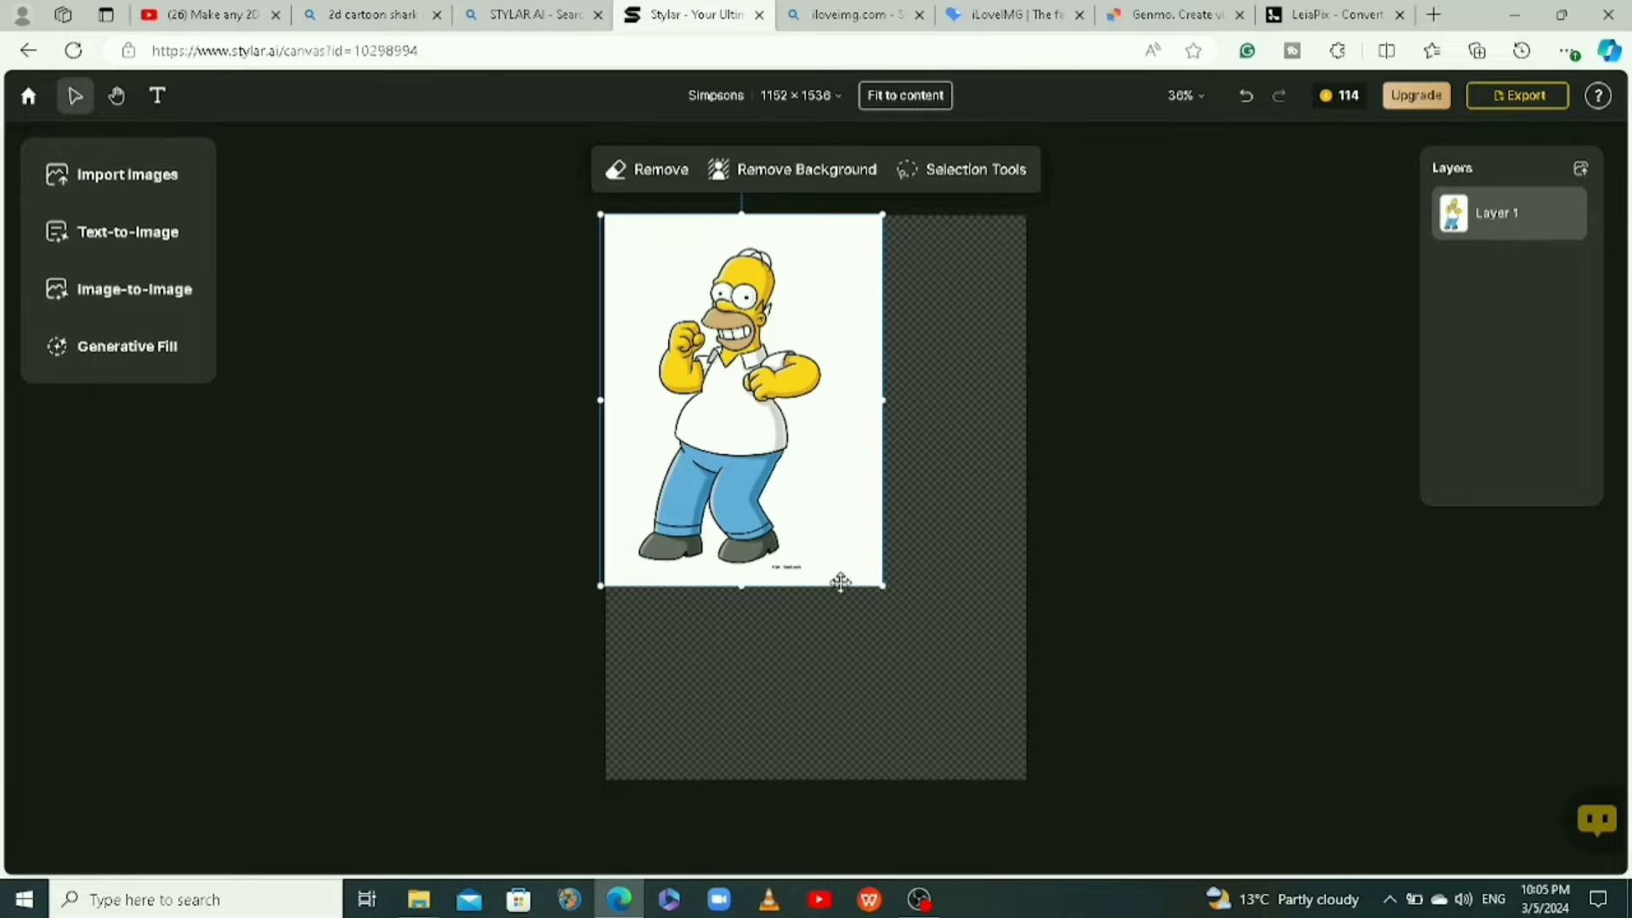
{"action": "left_click_drag", "start_coordinate": [880, 589], "coordinate": [1004, 816]}
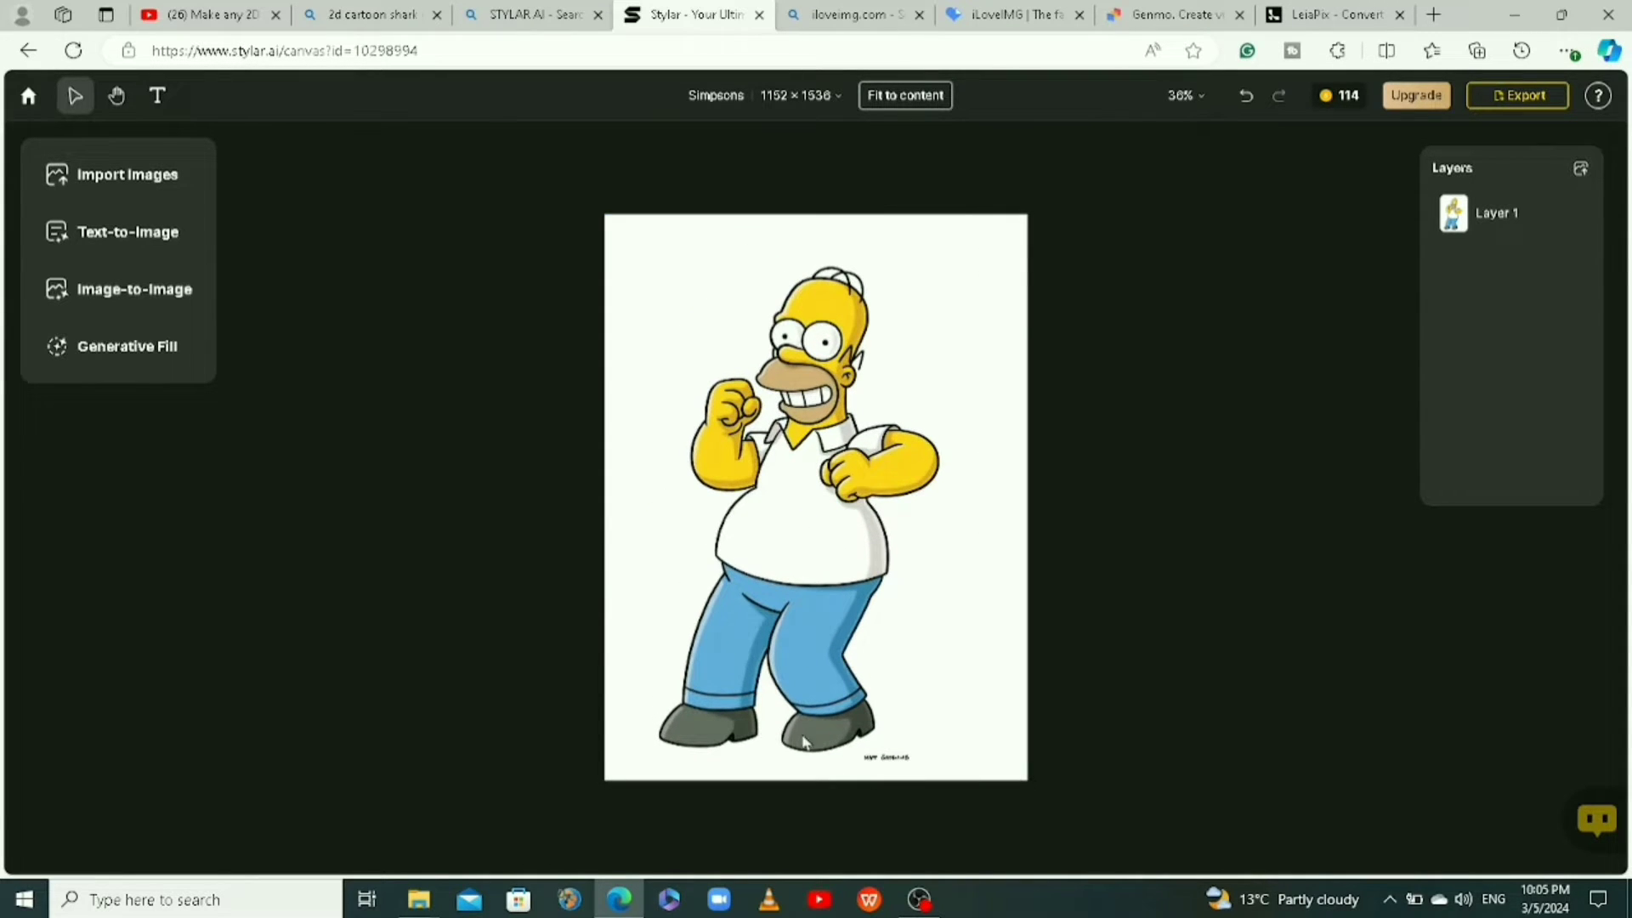
Step: In Image-to-Image, choose the Realistic style and auto-generate a prompt
{"action": "left_click", "coordinate": [145, 298]}
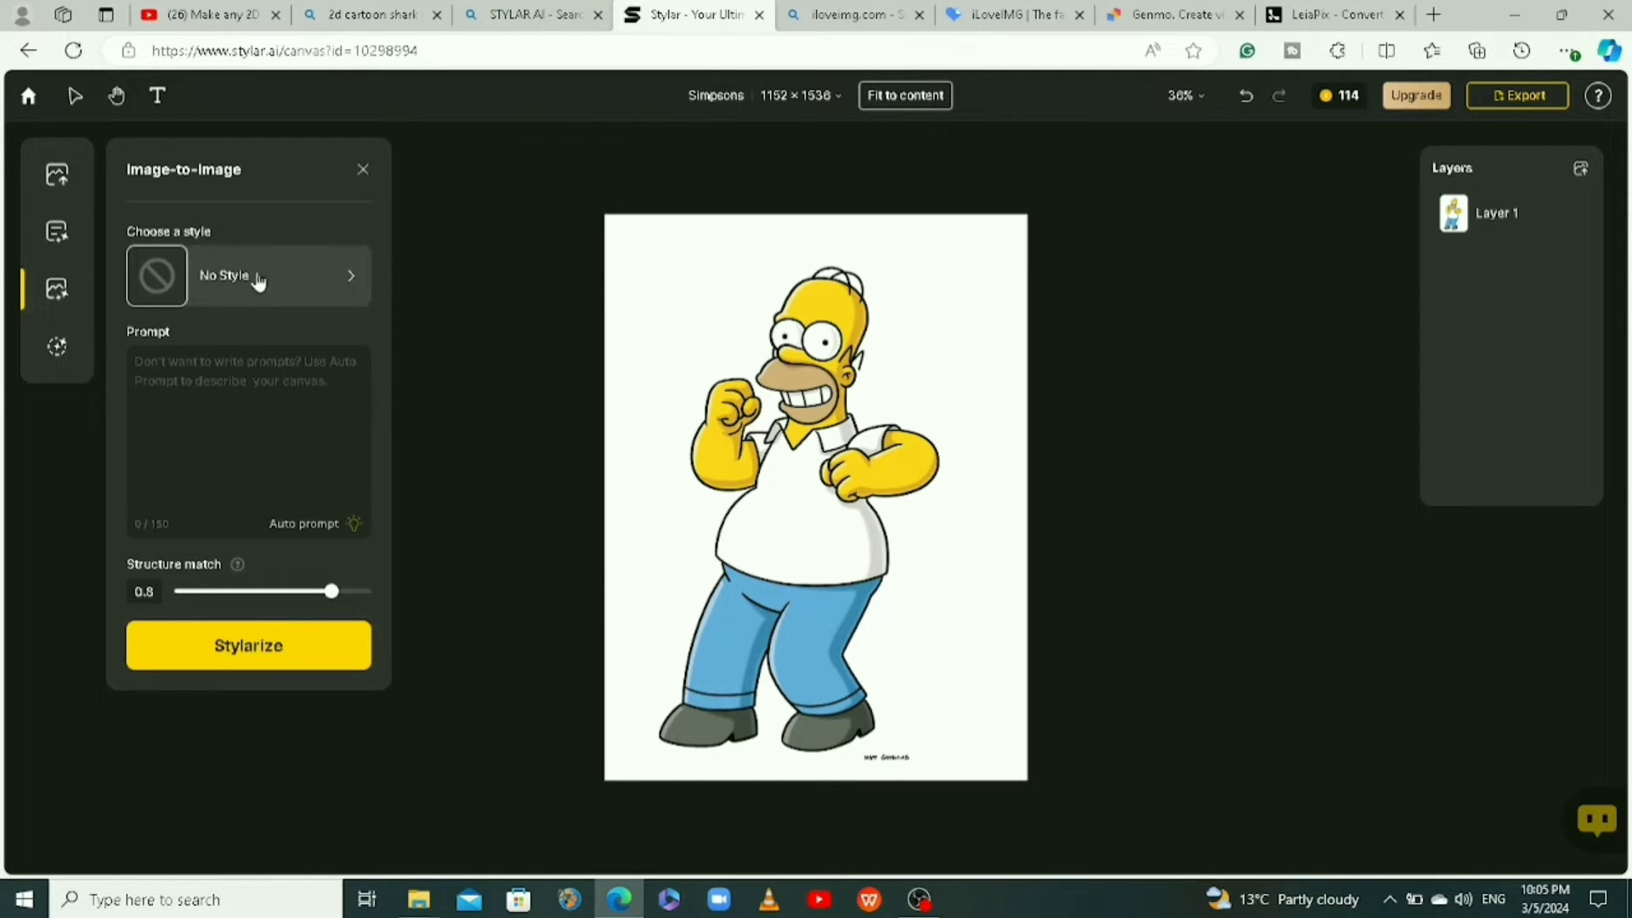
{"action": "left_click", "coordinate": [346, 277]}
{"action": "scroll", "coordinate": [319, 448], "scroll_direction": "down", "scroll_amount": 6}
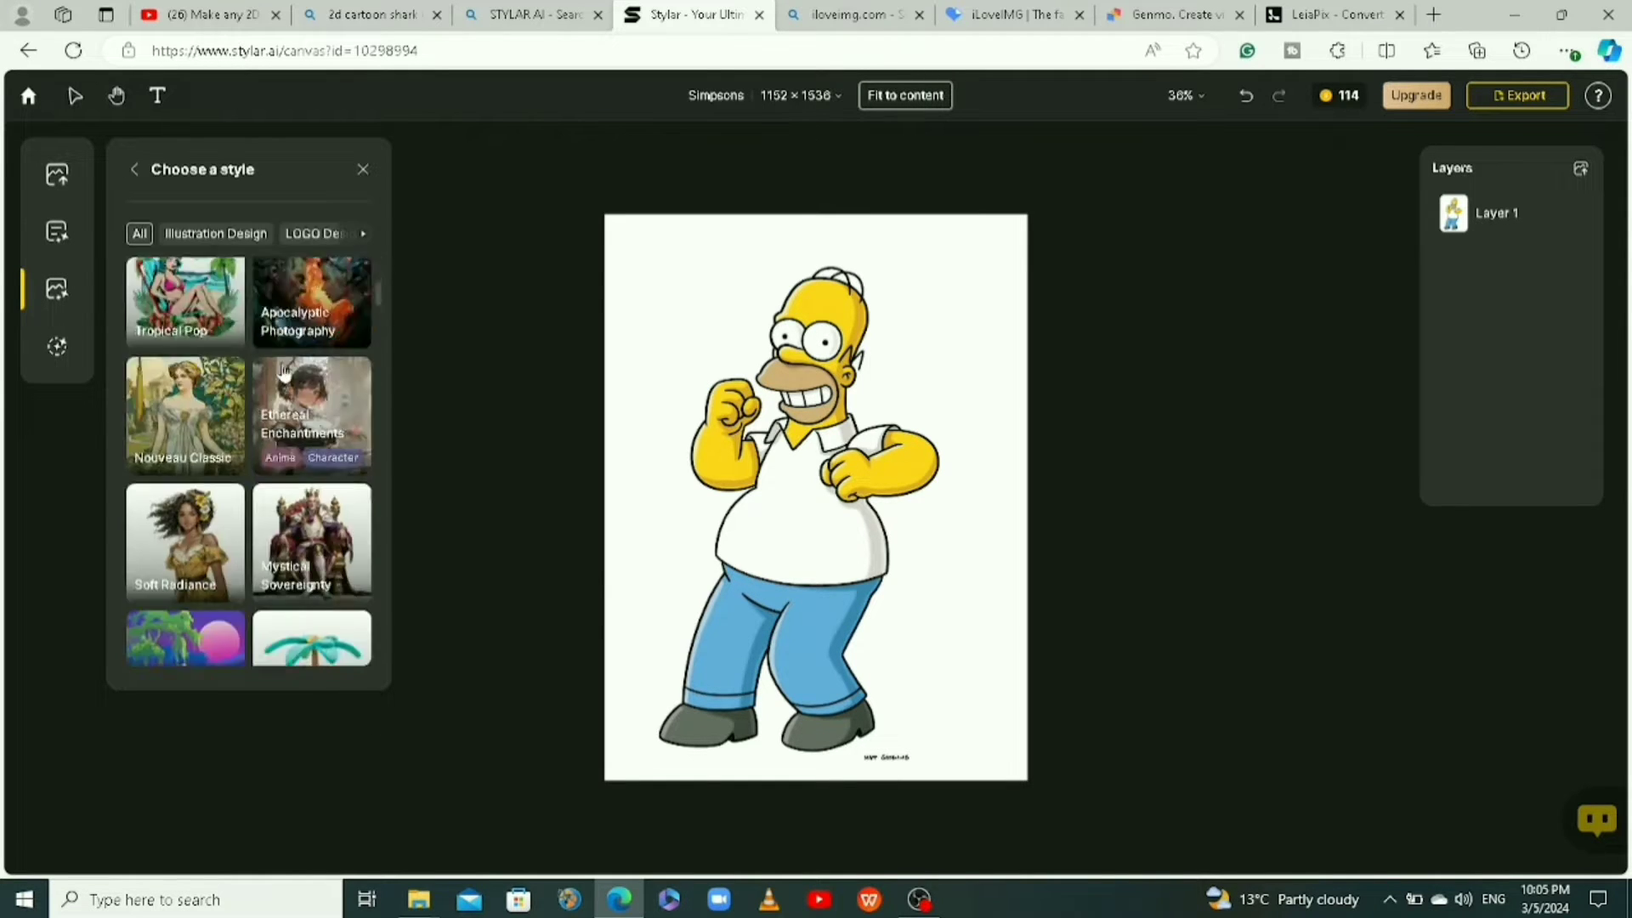
{"action": "scroll", "coordinate": [297, 382], "scroll_direction": "up", "scroll_amount": 6}
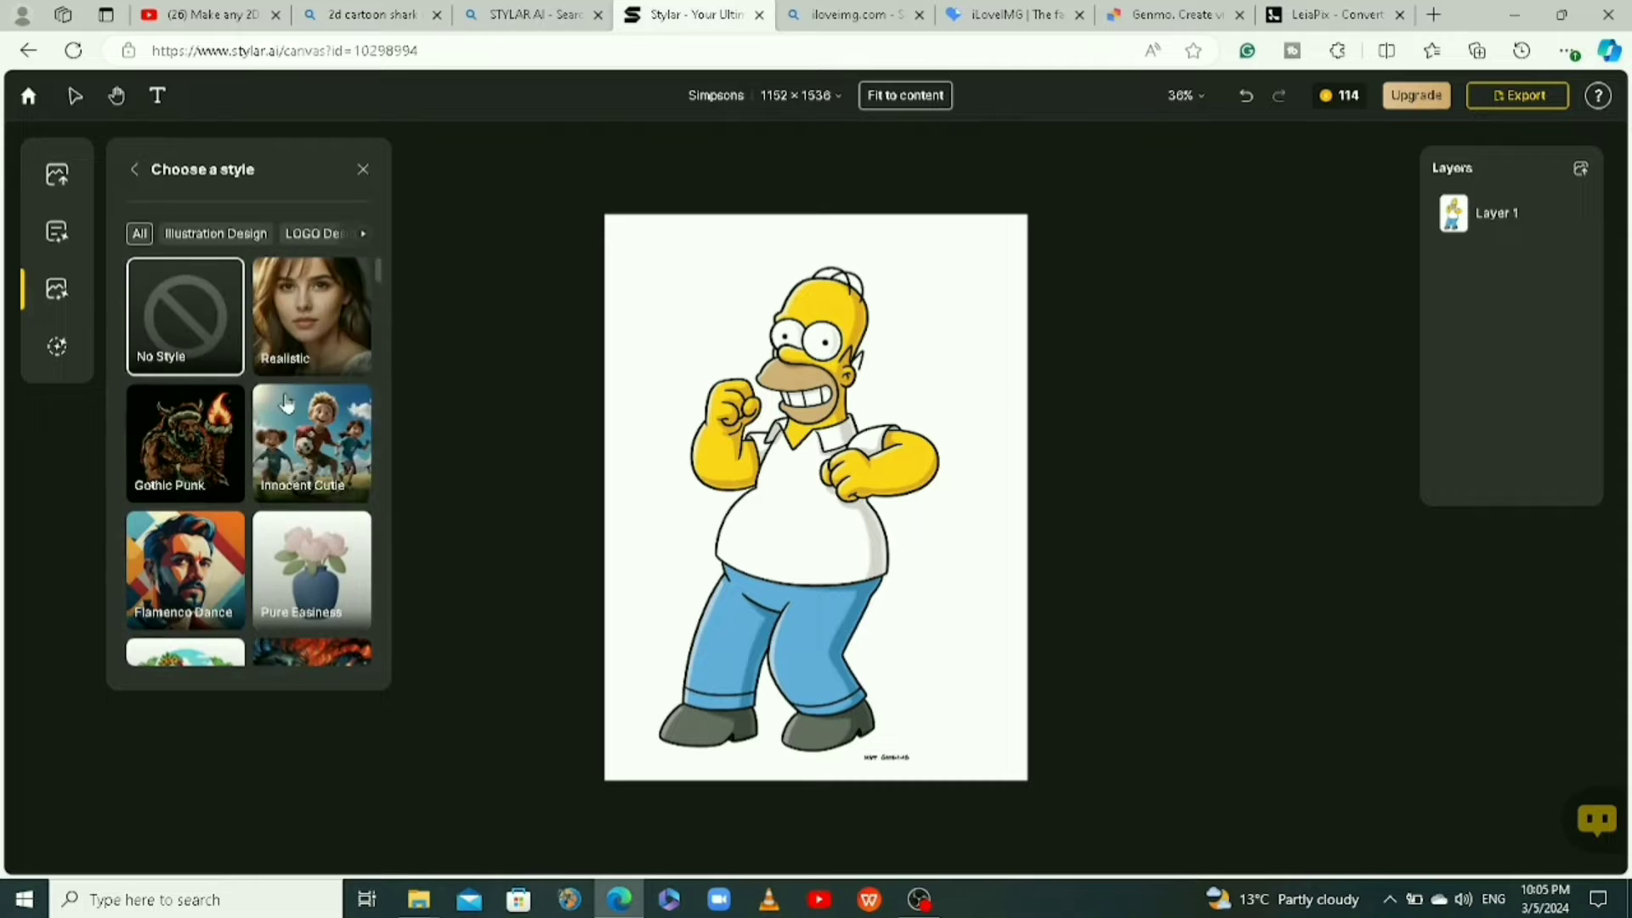
{"action": "left_click", "coordinate": [320, 308]}
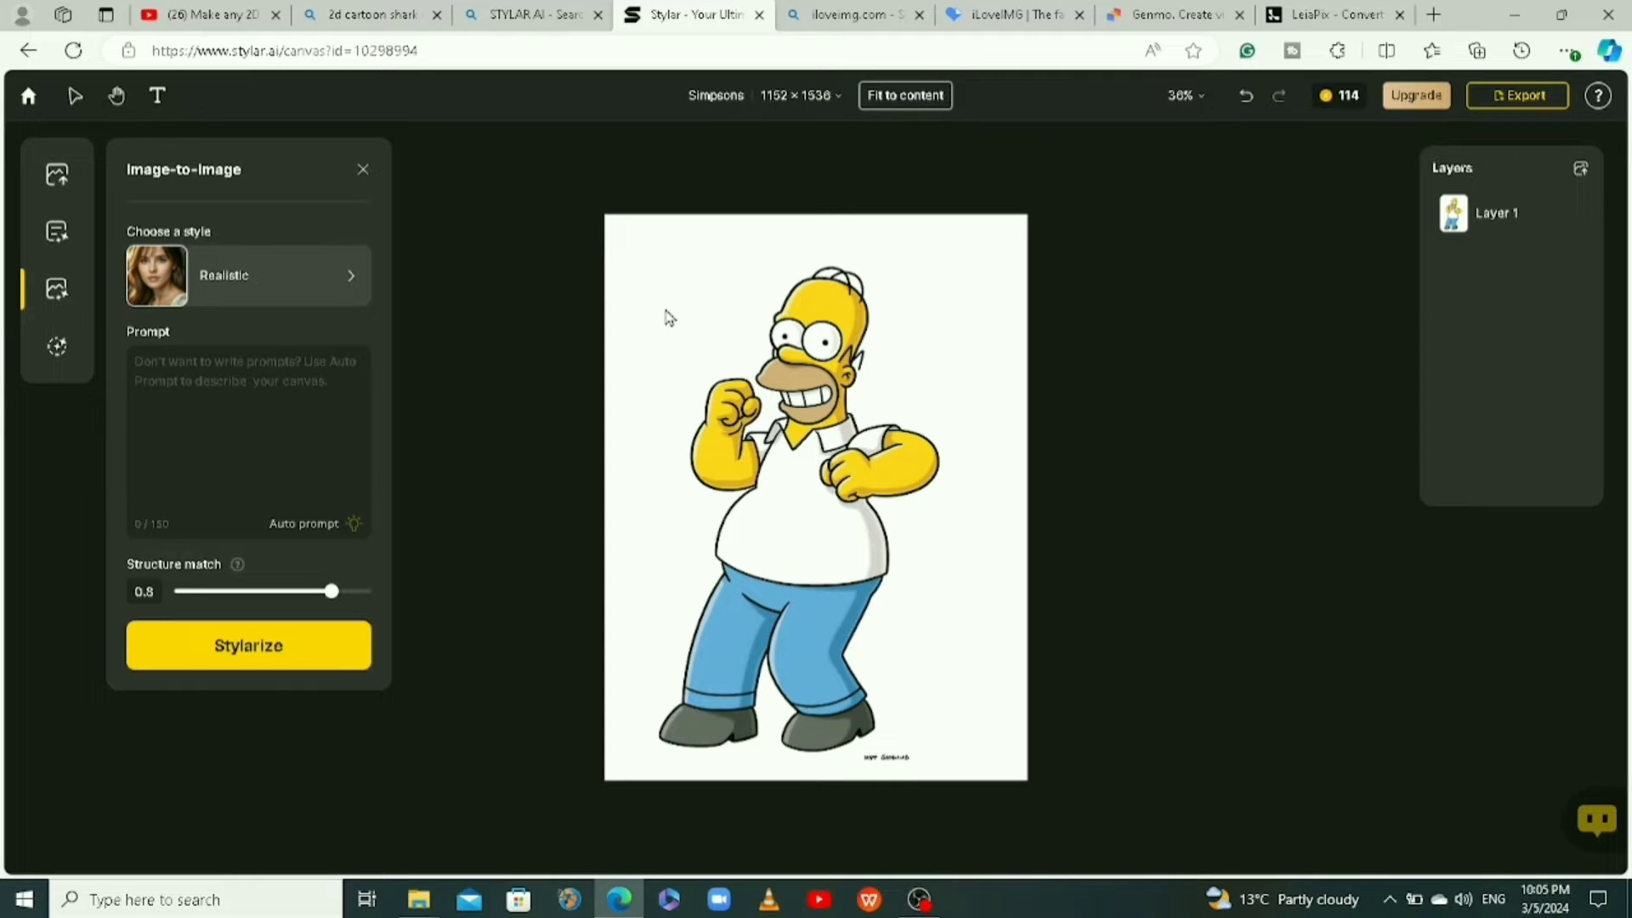
{"action": "left_click", "coordinate": [299, 525]}
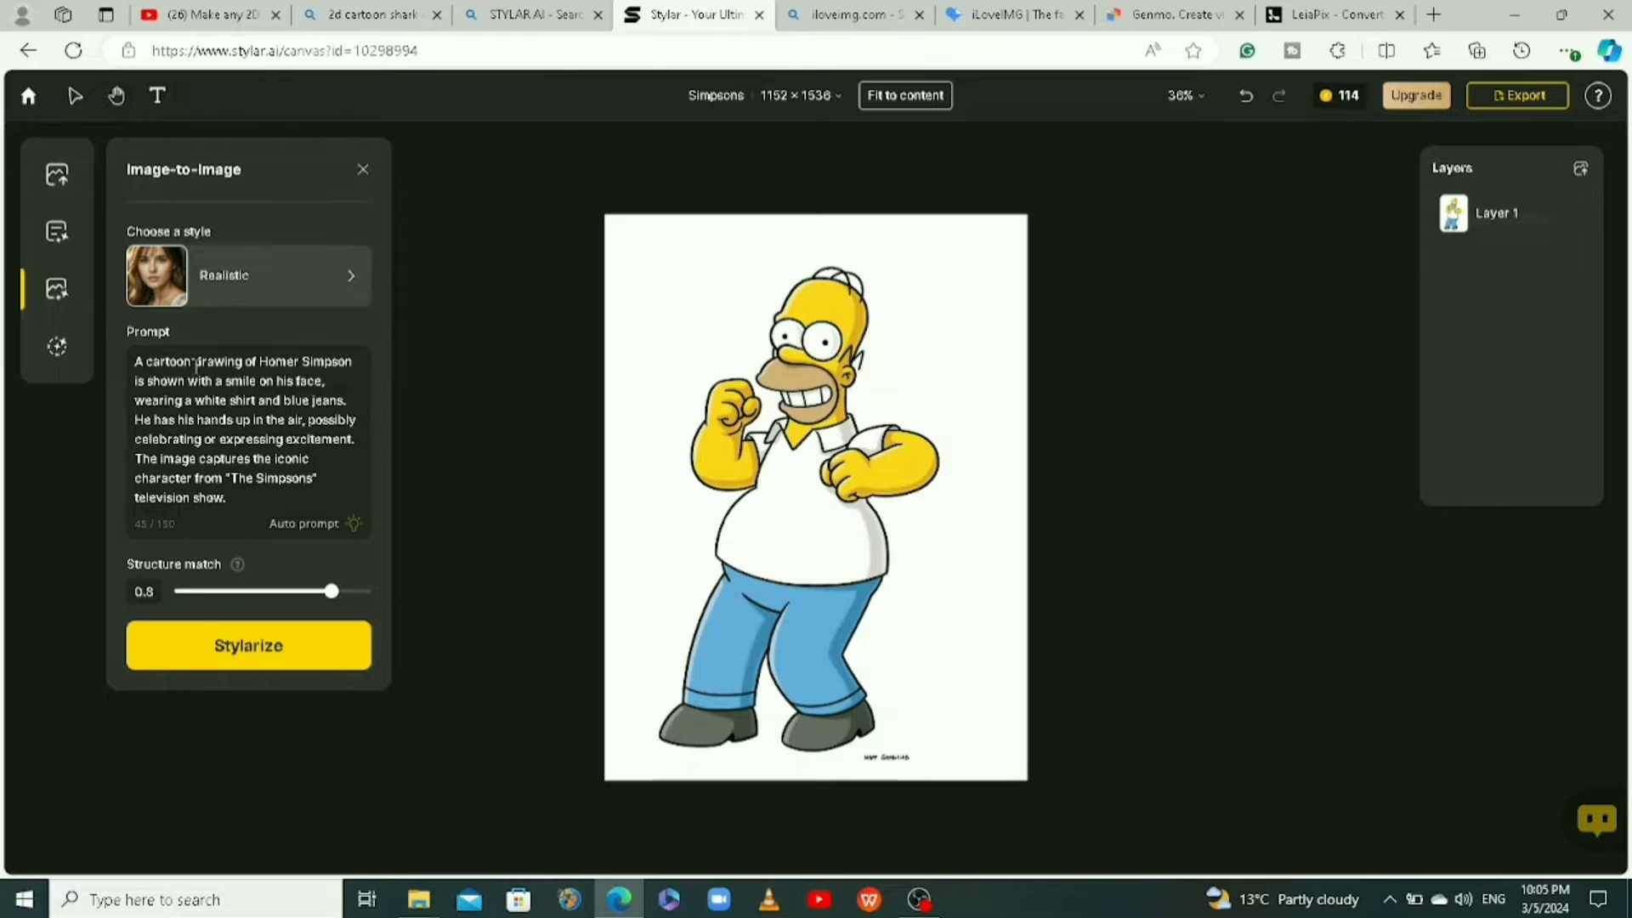
Step: Stylarize and preview the four realistic Homer results
{"action": "left_click", "coordinate": [261, 654]}
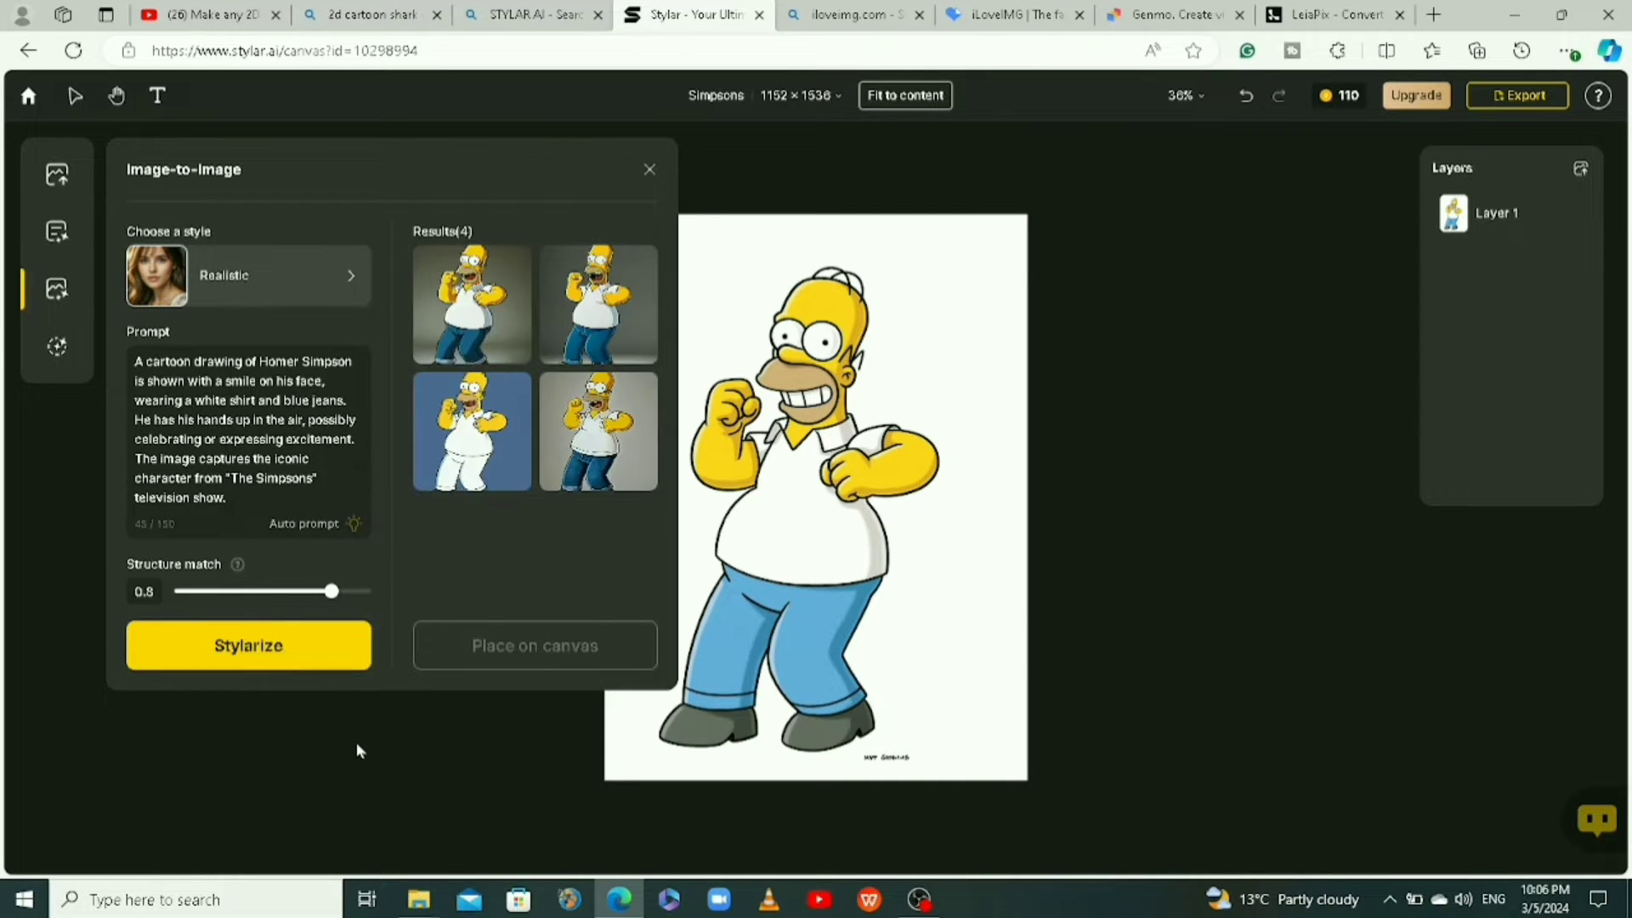
{"action": "mouse_move", "coordinate": [459, 297]}
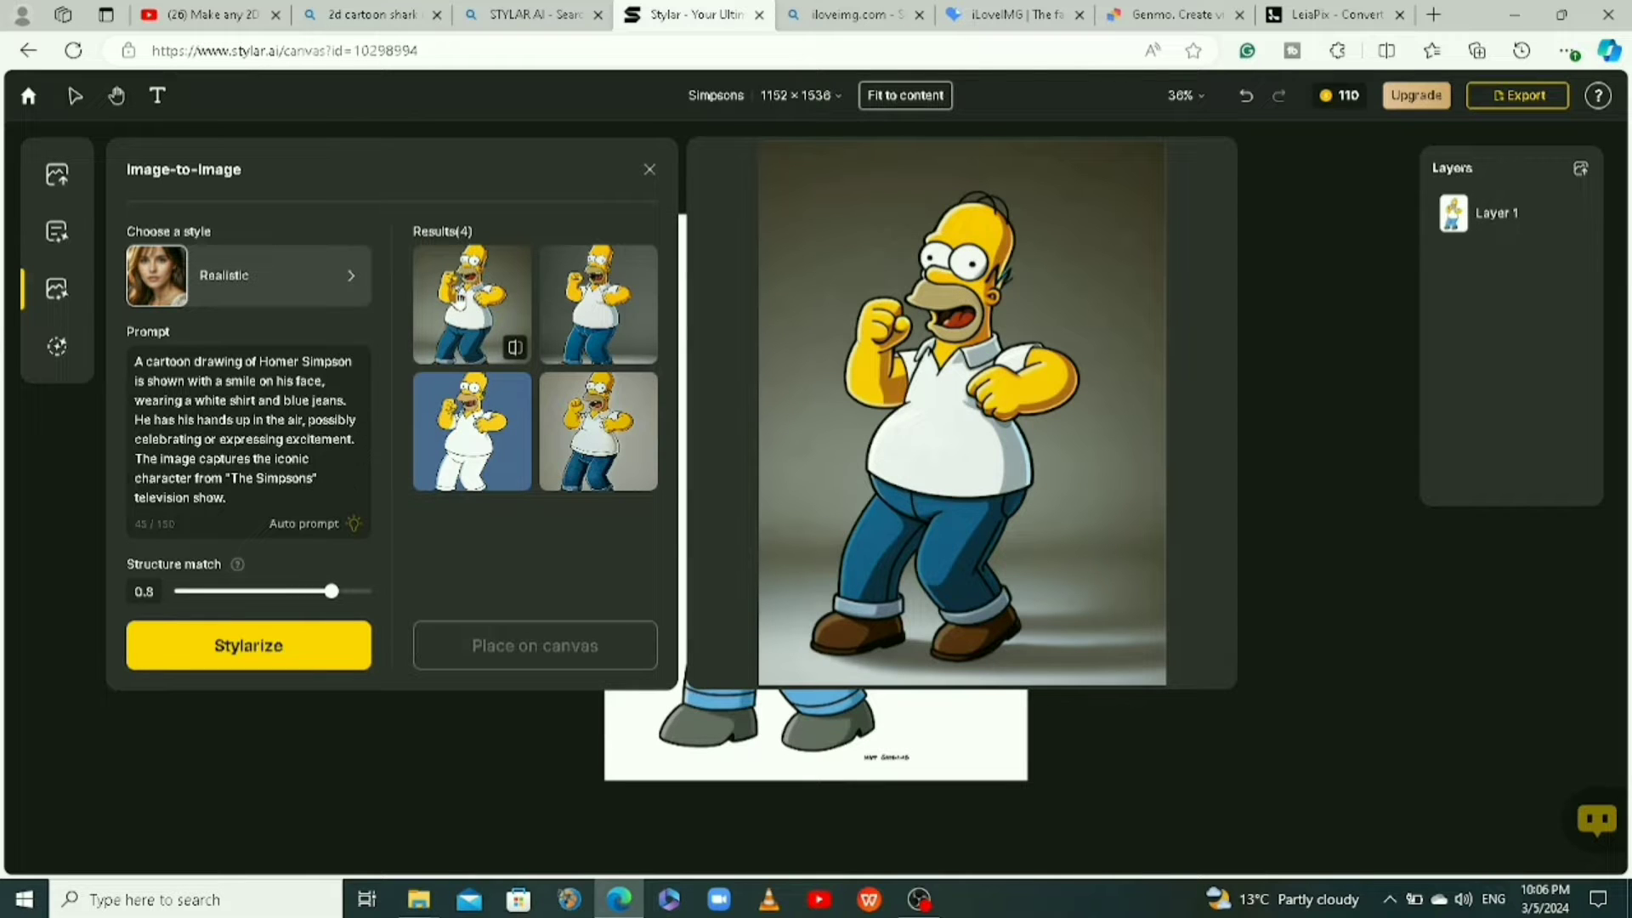
{"action": "mouse_move", "coordinate": [548, 306]}
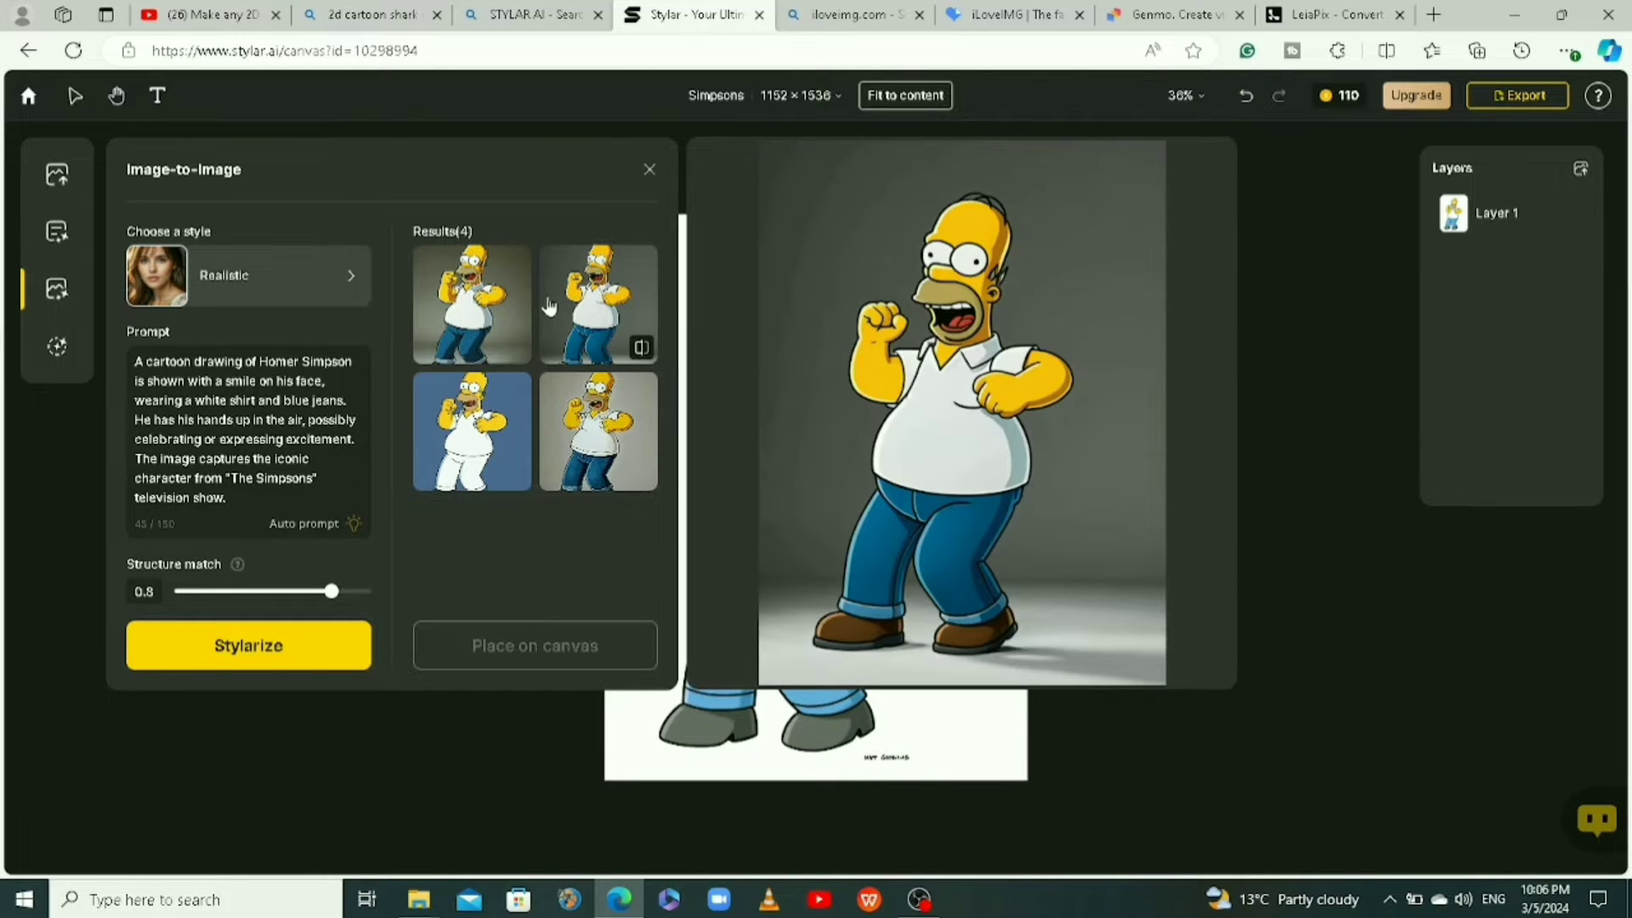
{"action": "mouse_move", "coordinate": [581, 433]}
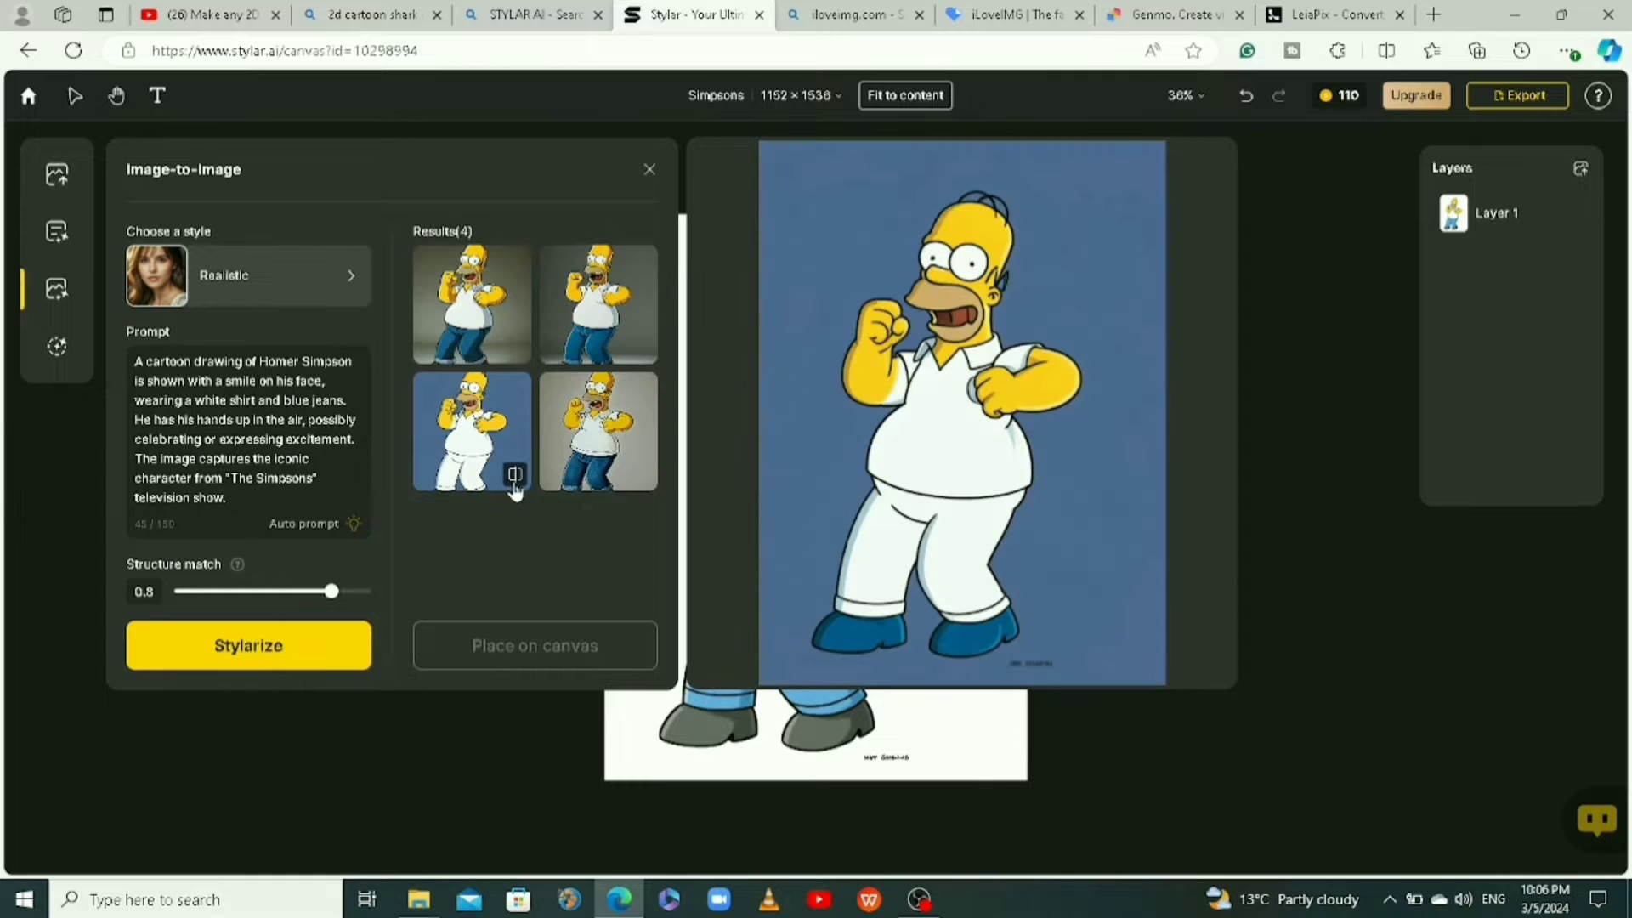
{"action": "mouse_move", "coordinate": [616, 352]}
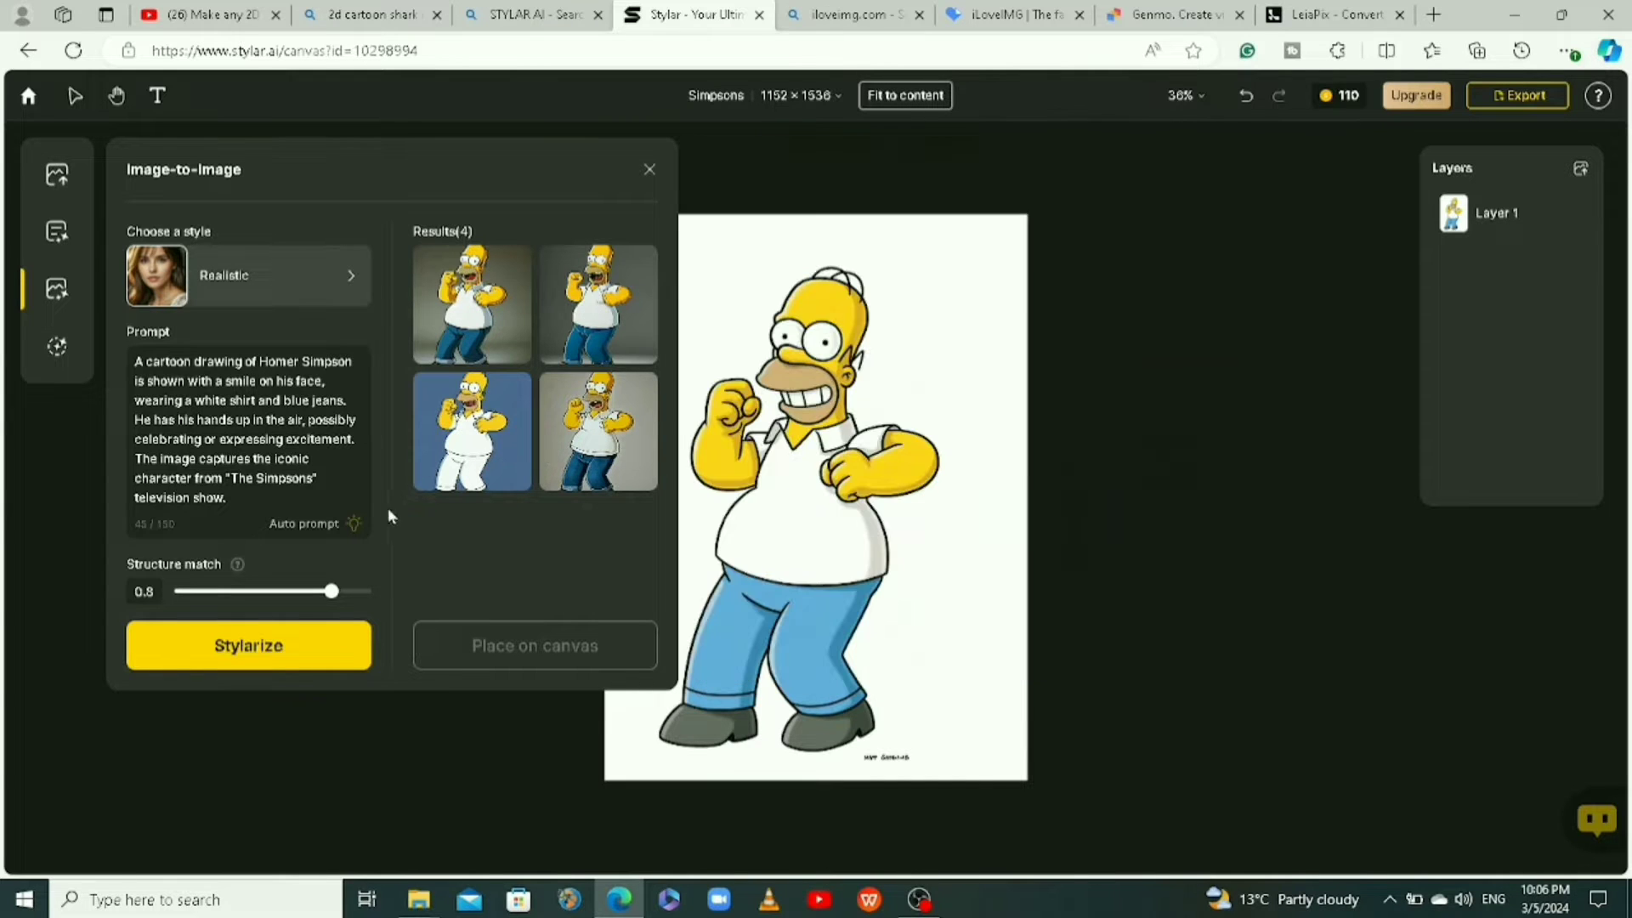
Step: Regenerate the auto prompt, add '3D' before 'cartoon', and generate four more variations
{"action": "left_click", "coordinate": [305, 525]}
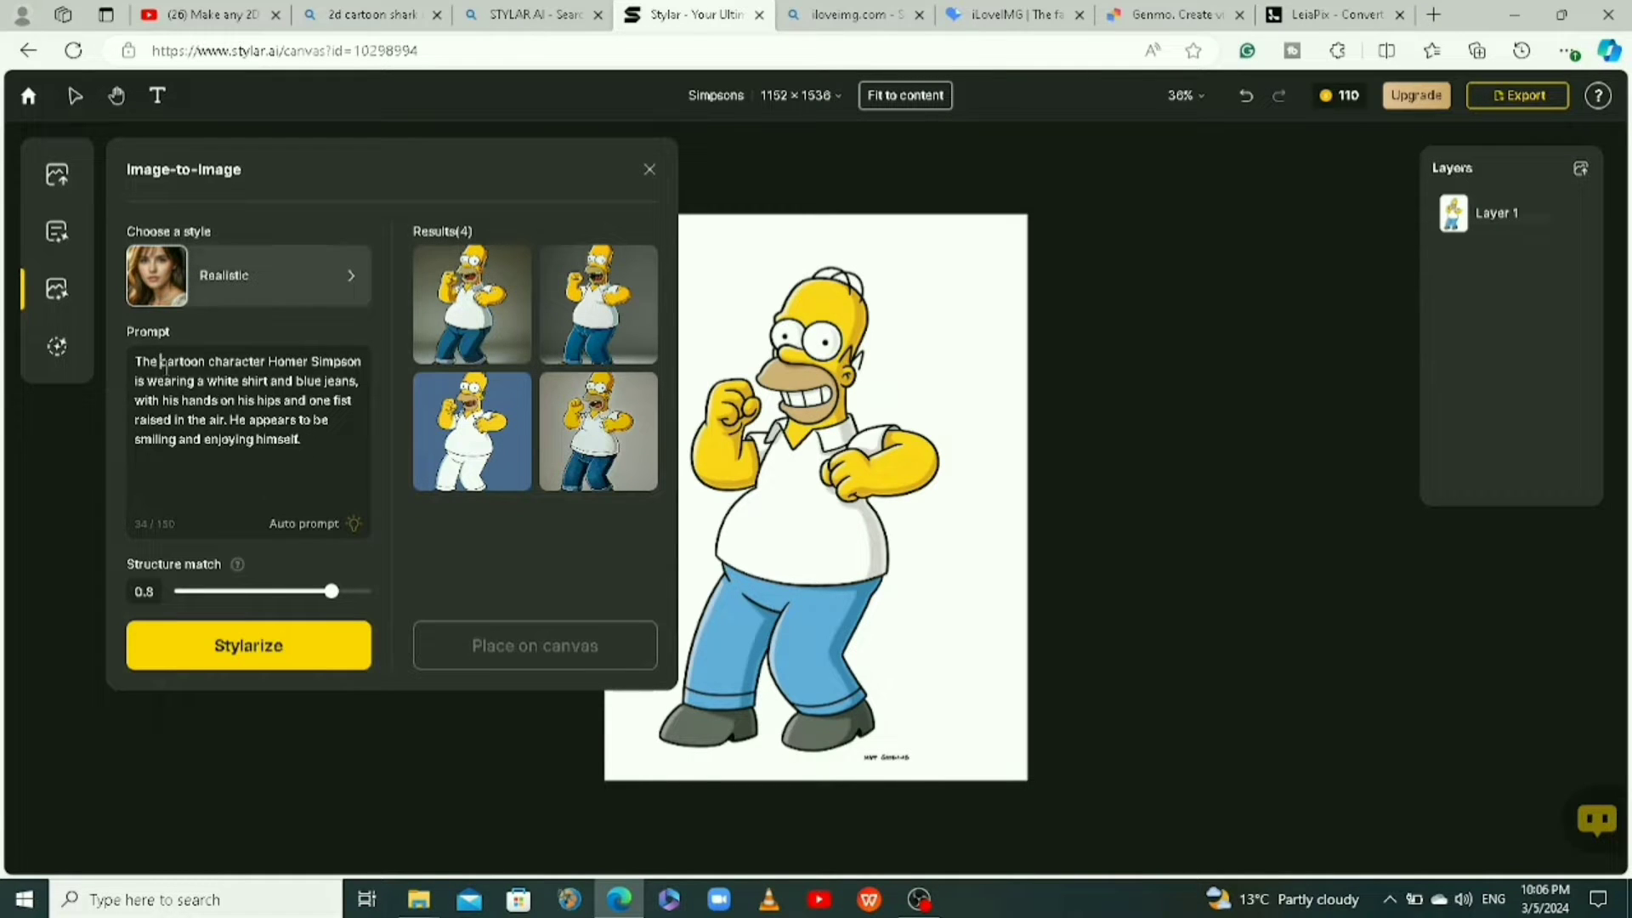
{"action": "type", "text": "3D"}
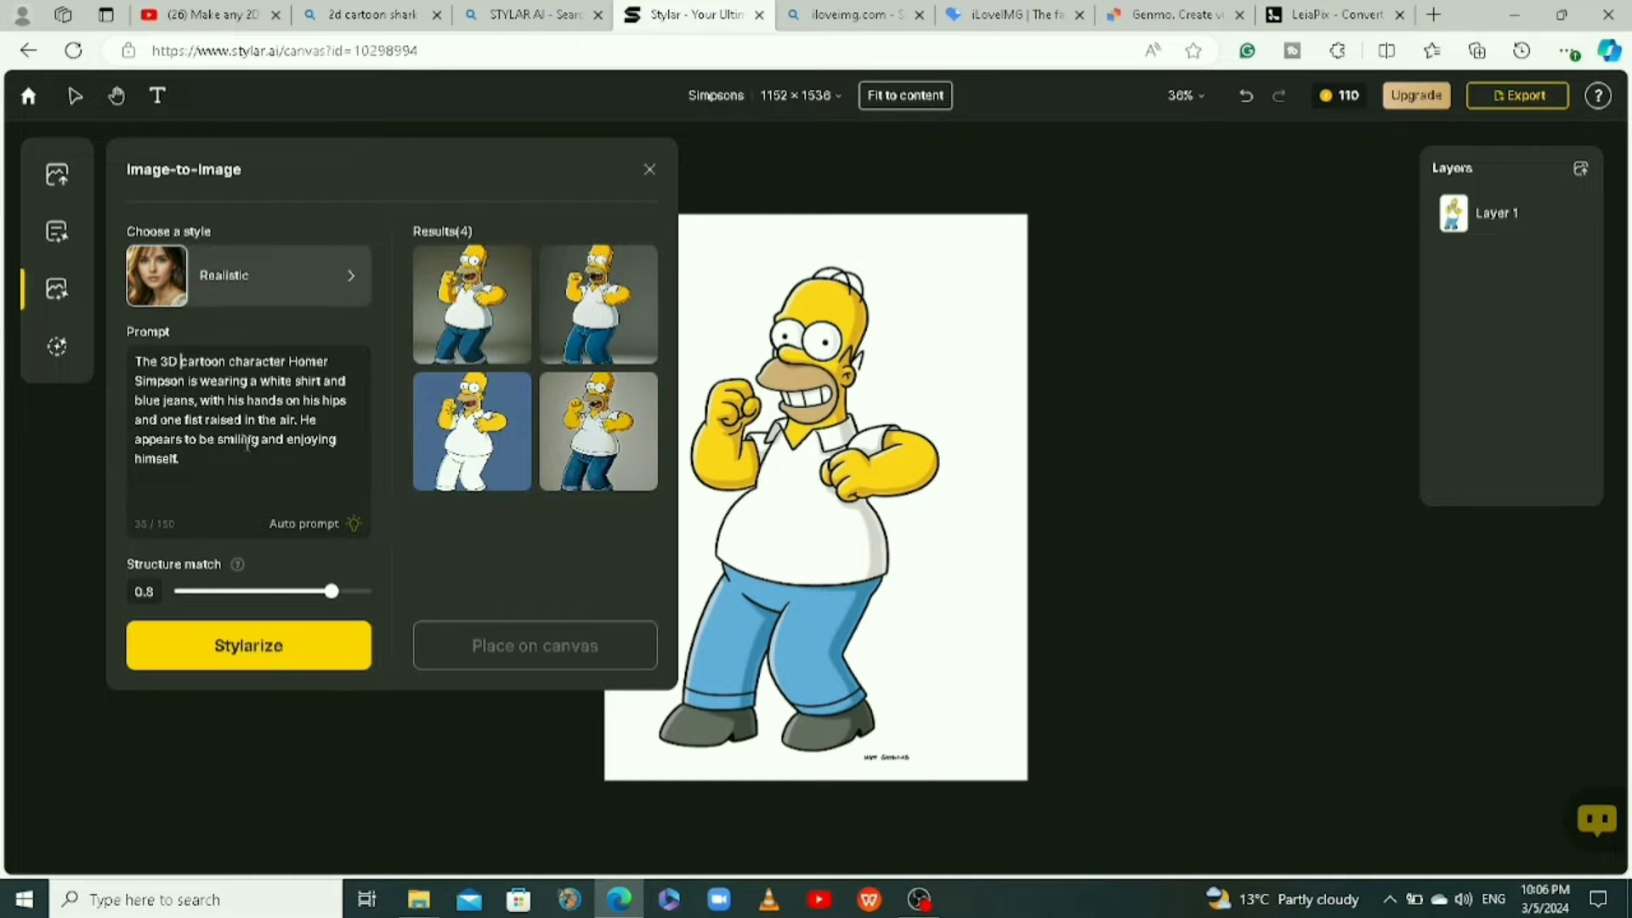
{"action": "left_click", "coordinate": [272, 659]}
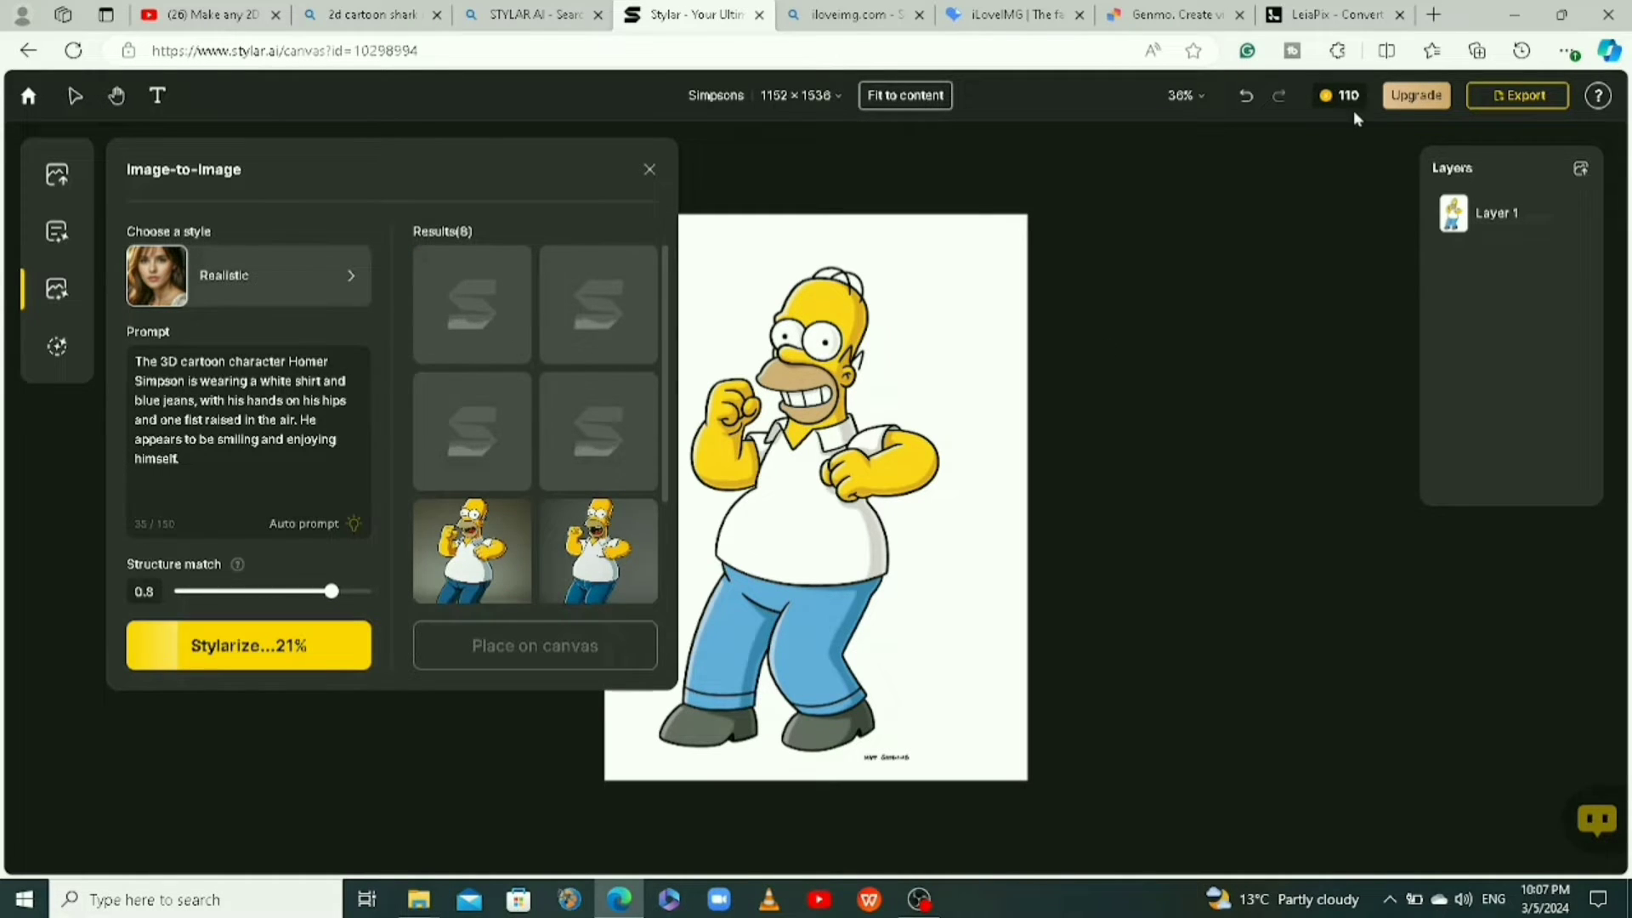
{"action": "mouse_move", "coordinate": [1347, 105]}
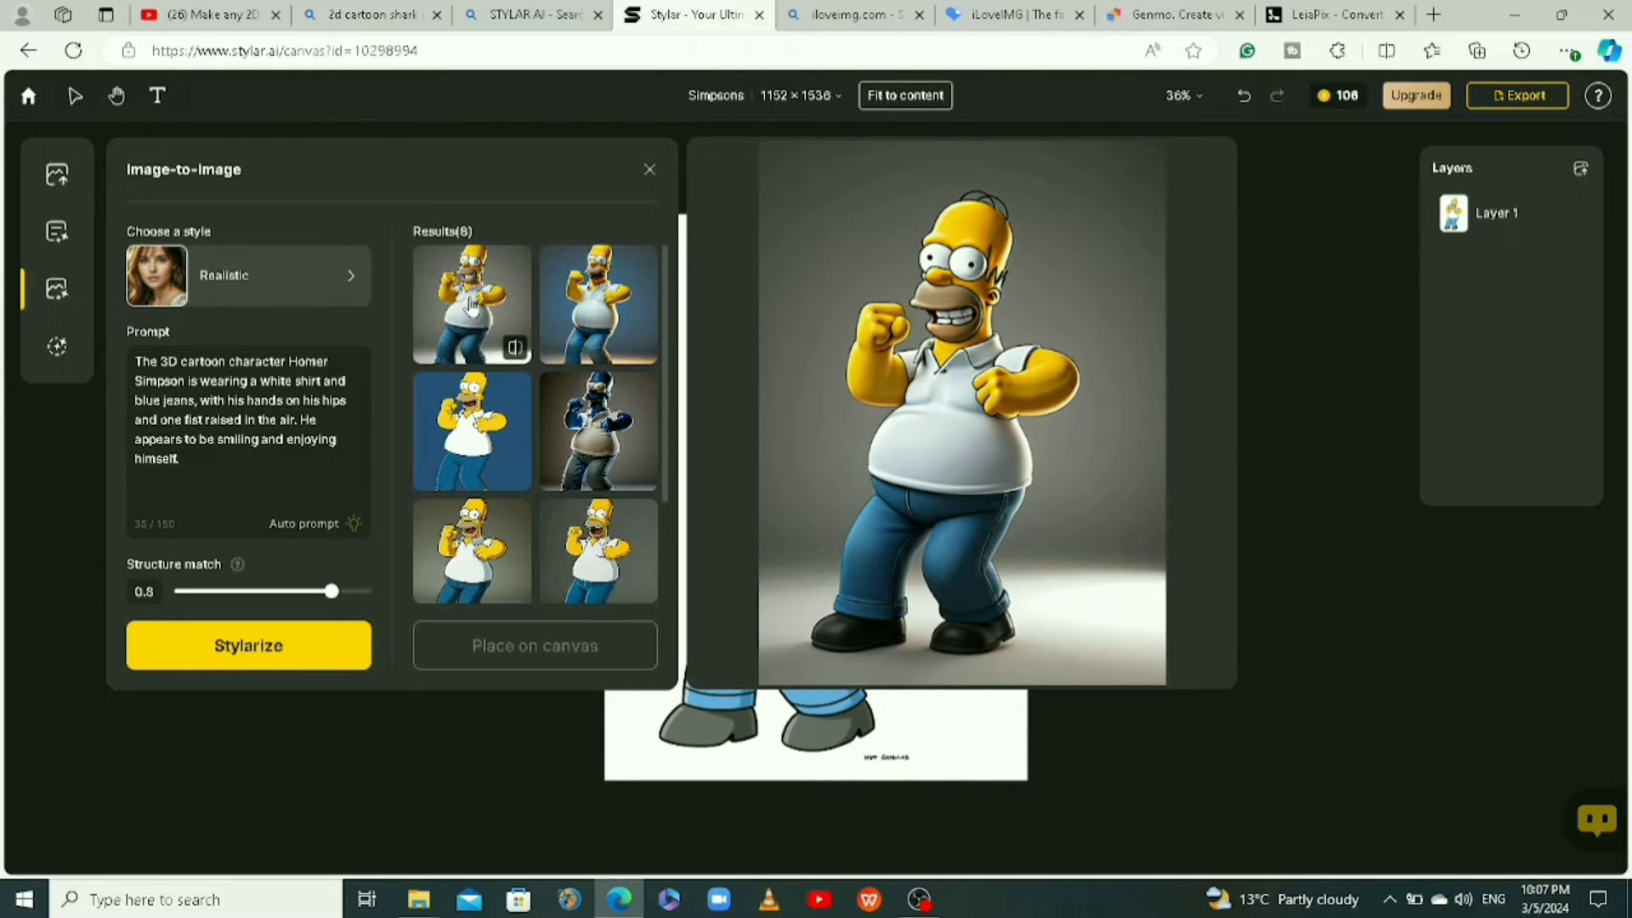
{"action": "mouse_move", "coordinate": [618, 308]}
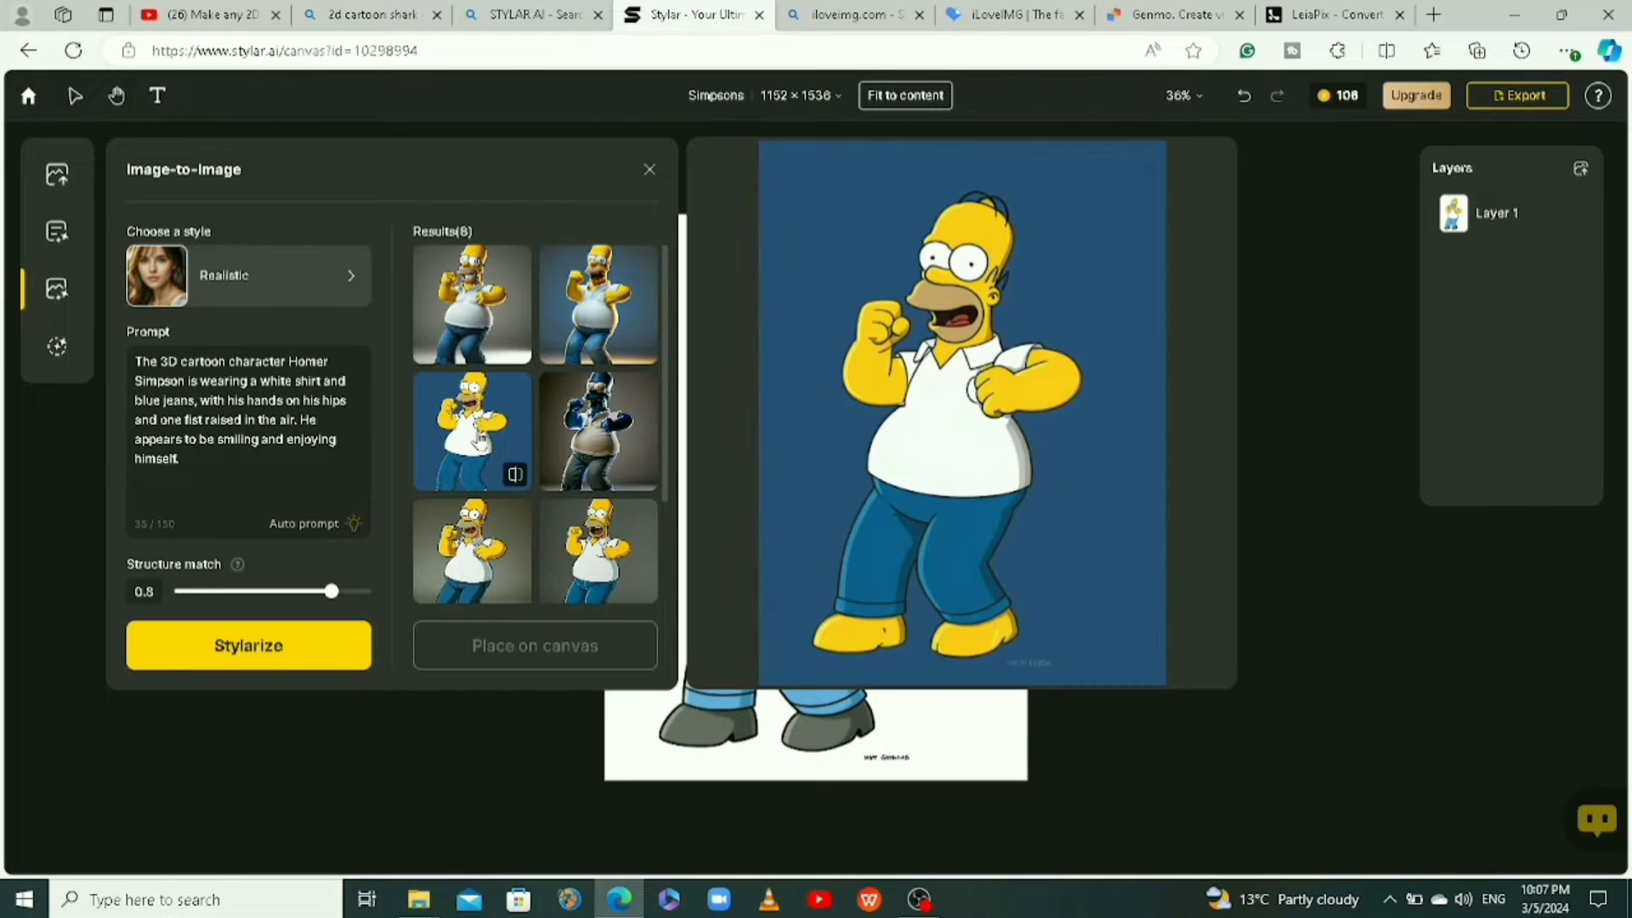
Step: Place the first 3D Homer result as Layer 2 and download it as Simpsons.png
{"action": "left_click", "coordinate": [479, 303]}
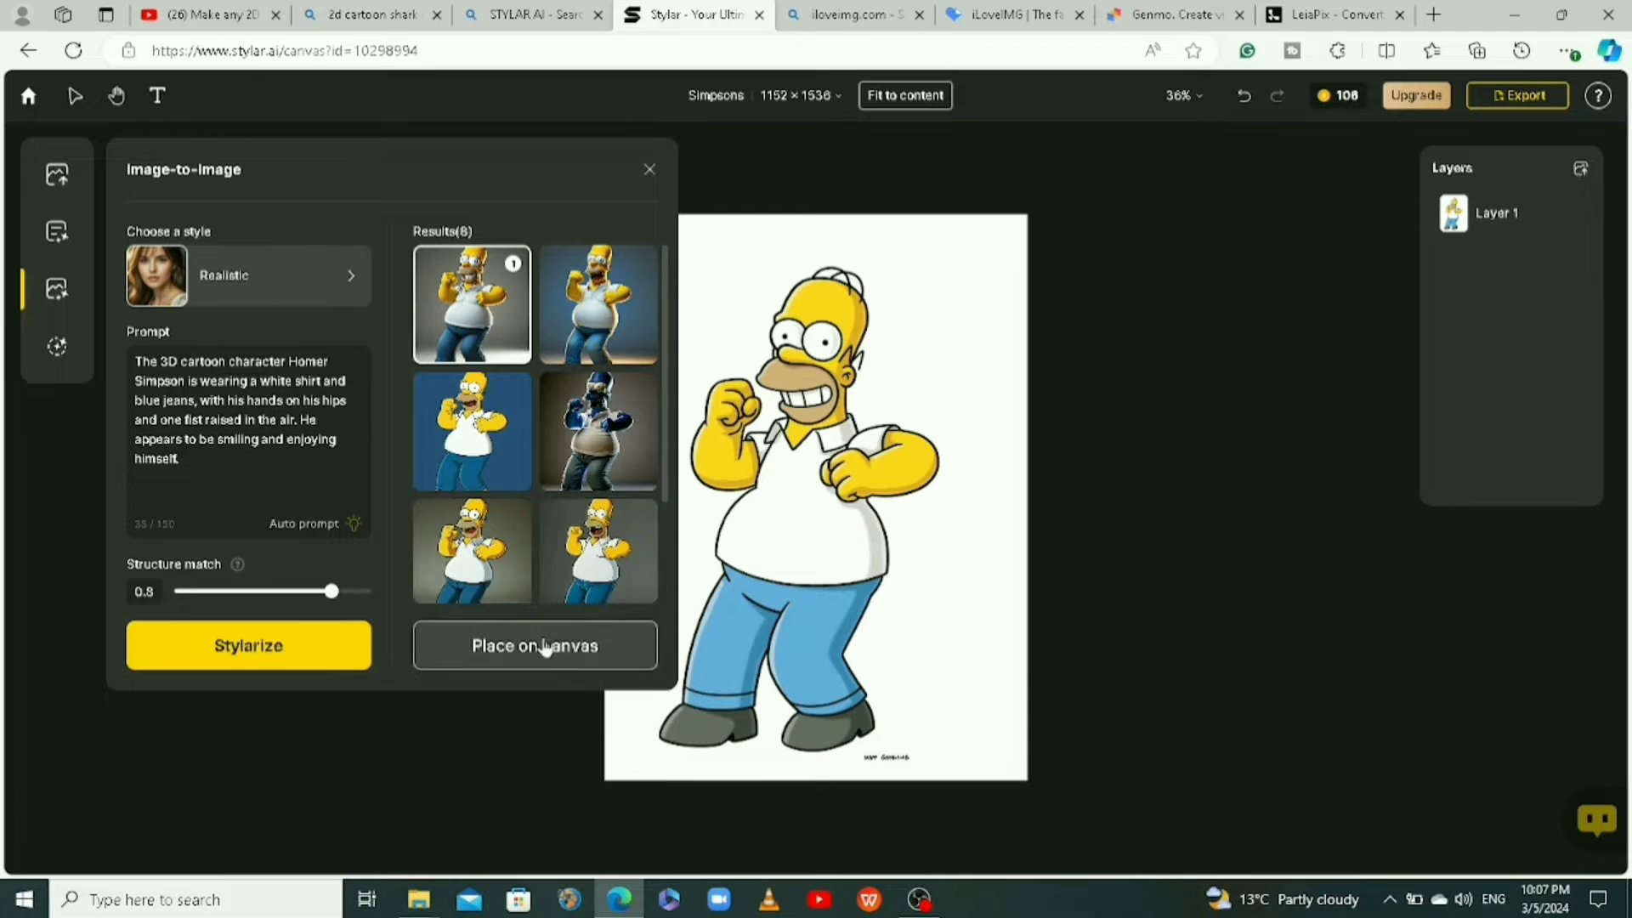
{"action": "left_click", "coordinate": [541, 643]}
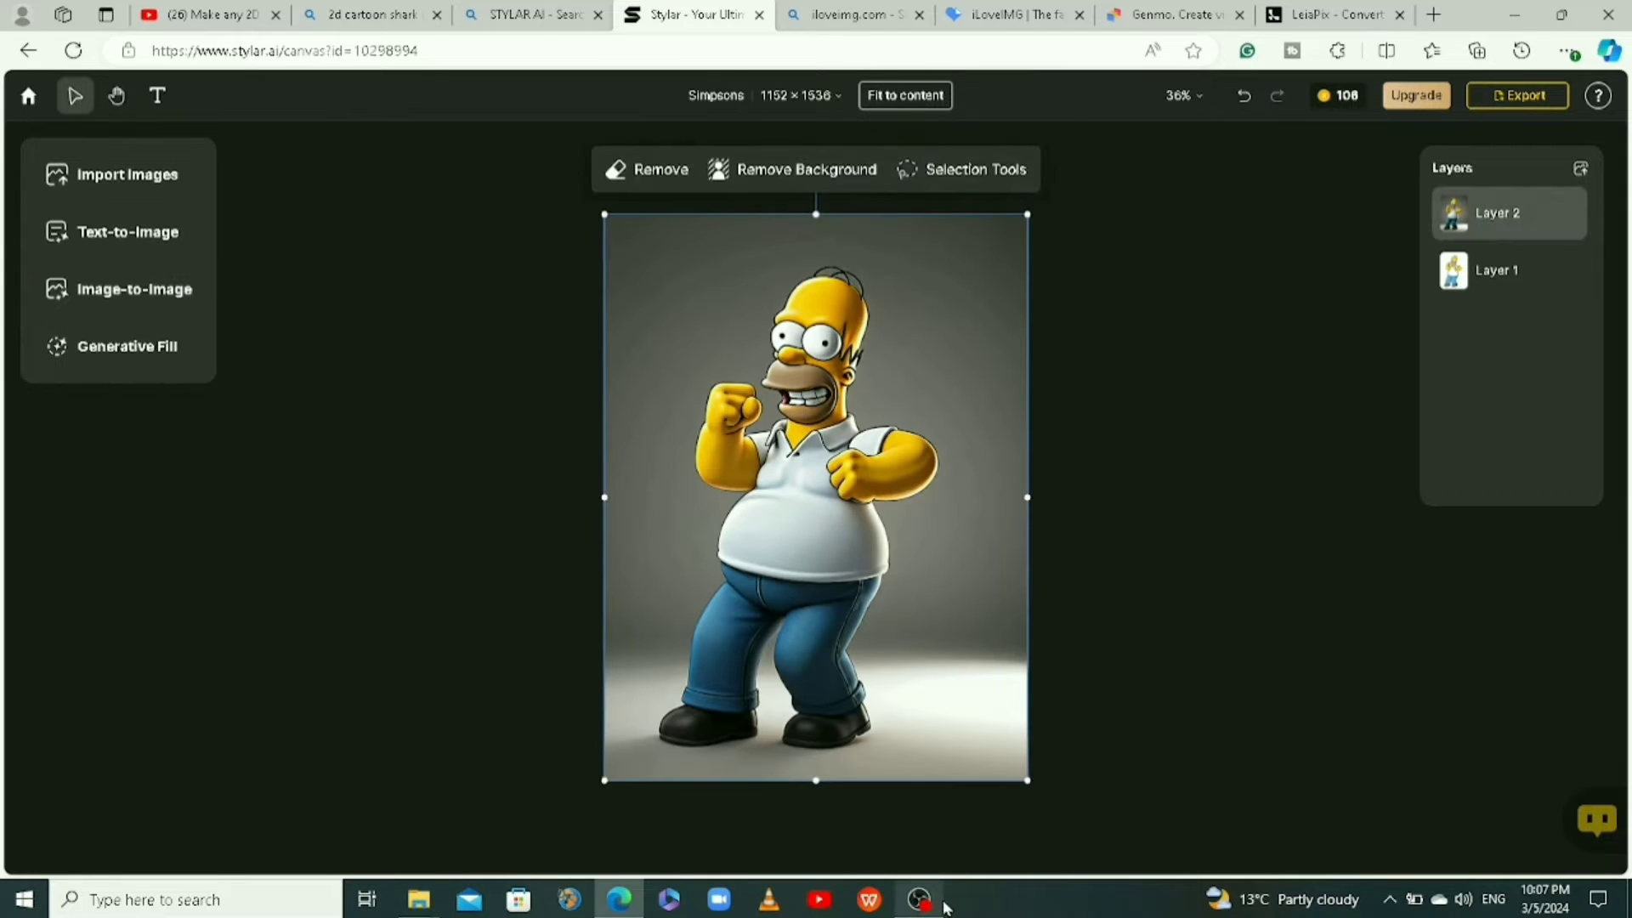
{"action": "left_click", "coordinate": [1518, 96]}
{"action": "left_click", "coordinate": [1495, 340]}
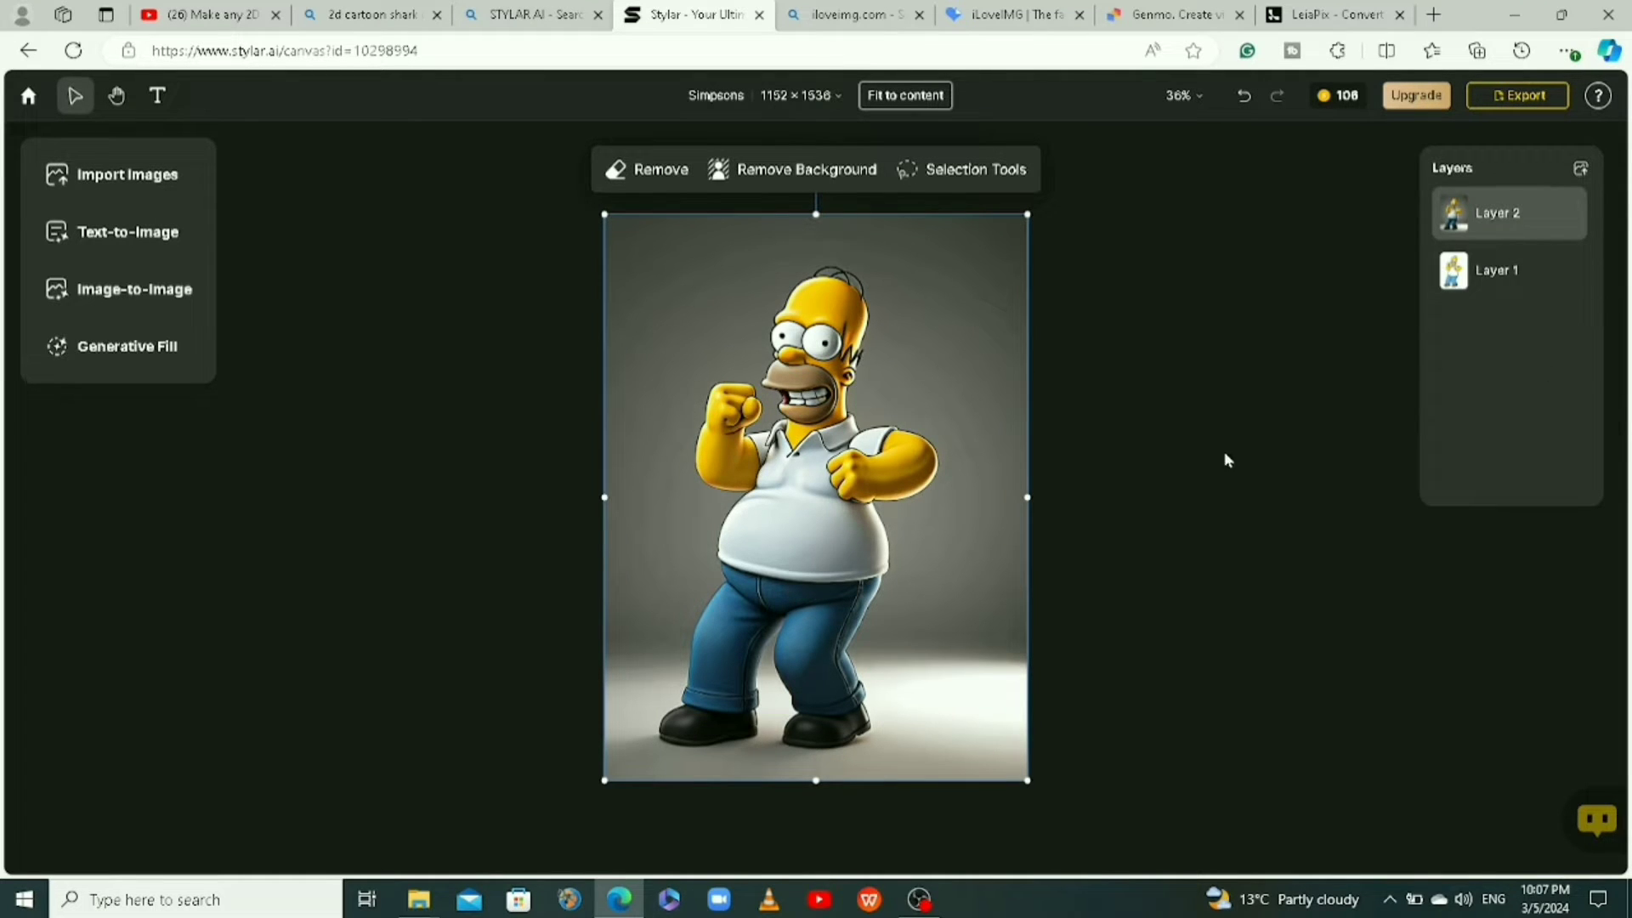
{"action": "left_click", "coordinate": [32, 99]}
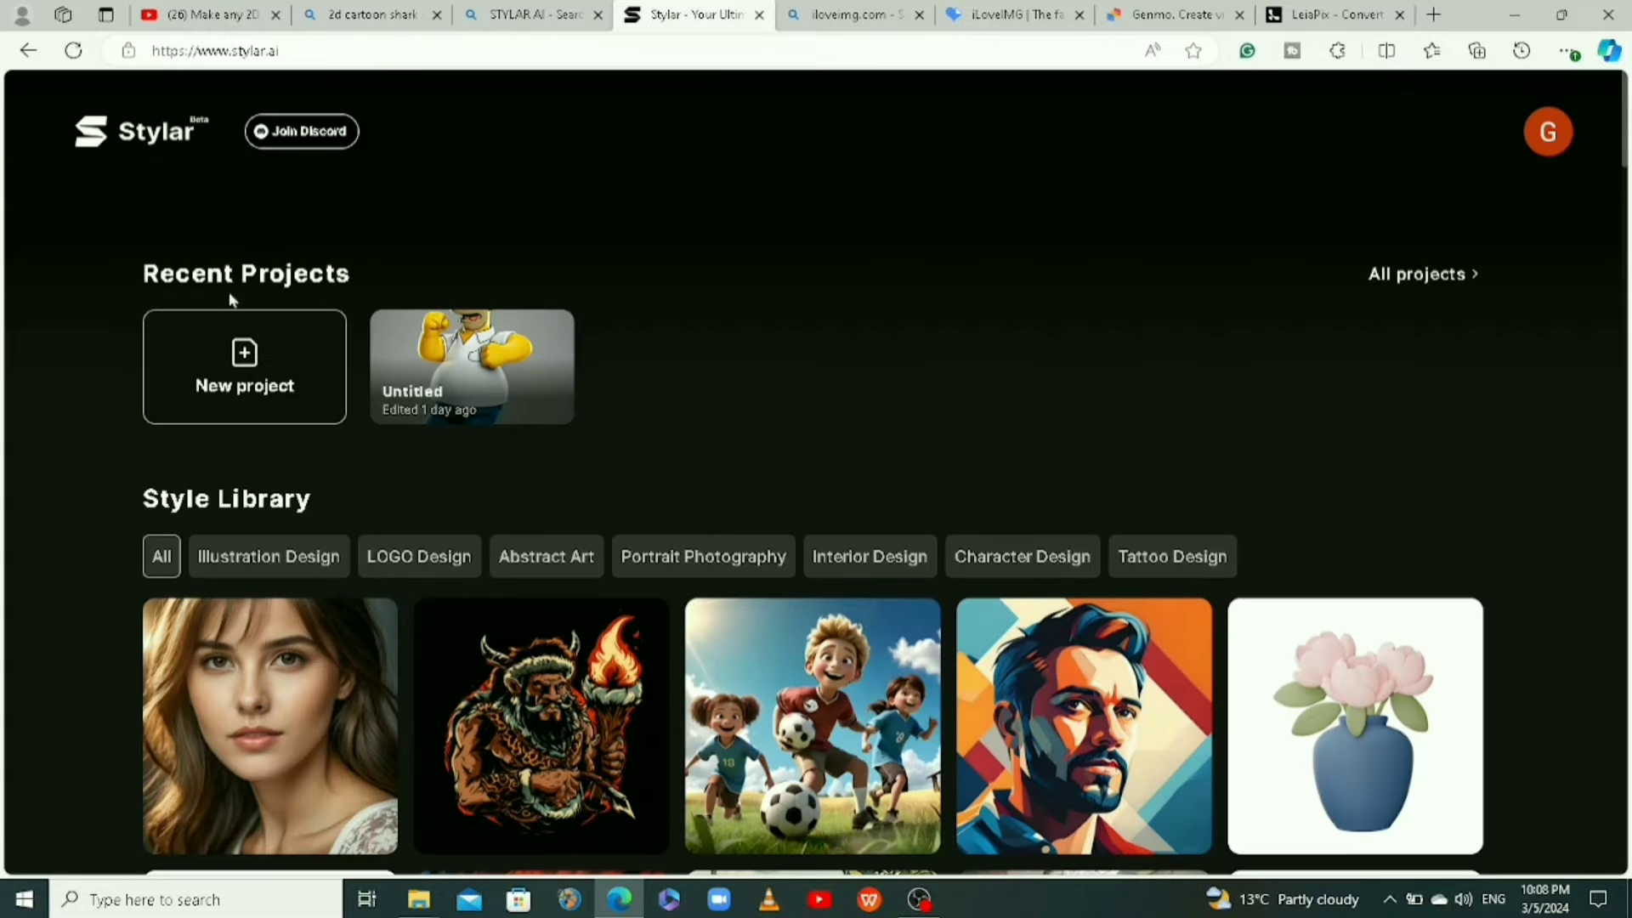
Step: Create a new project named 'SHARK', keeping the 1:1 1536×1536 canvas
{"action": "left_click", "coordinate": [241, 418]}
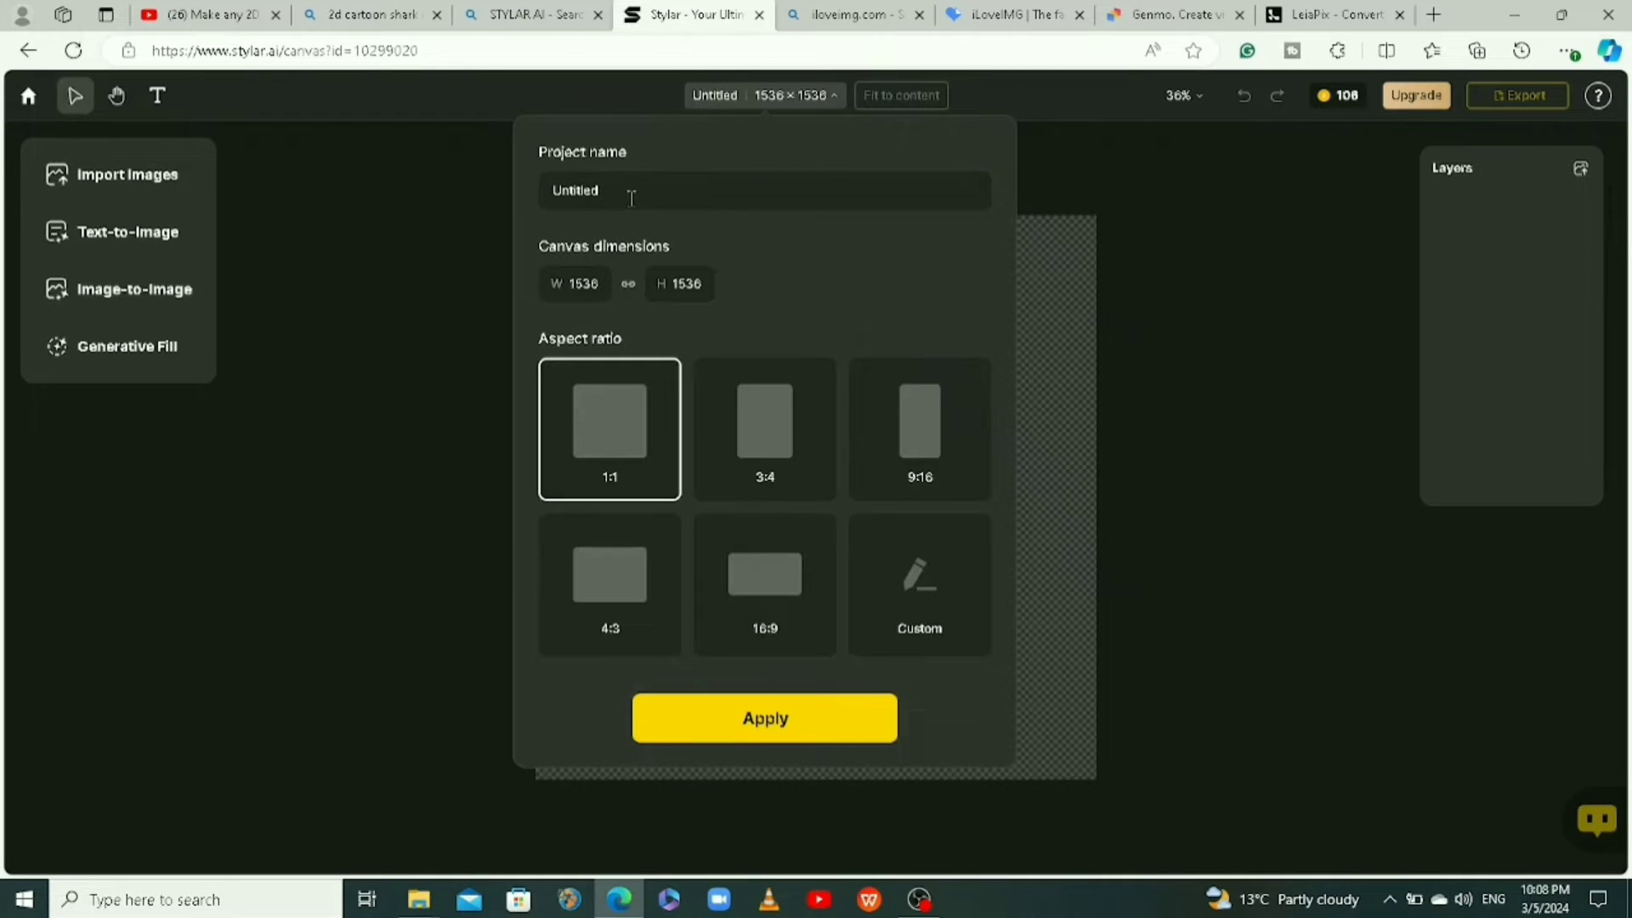
{"action": "left_click_drag", "start_coordinate": [621, 189], "coordinate": [554, 190]}
{"action": "type", "text": "SHARK"}
{"action": "left_click", "coordinate": [774, 731]}
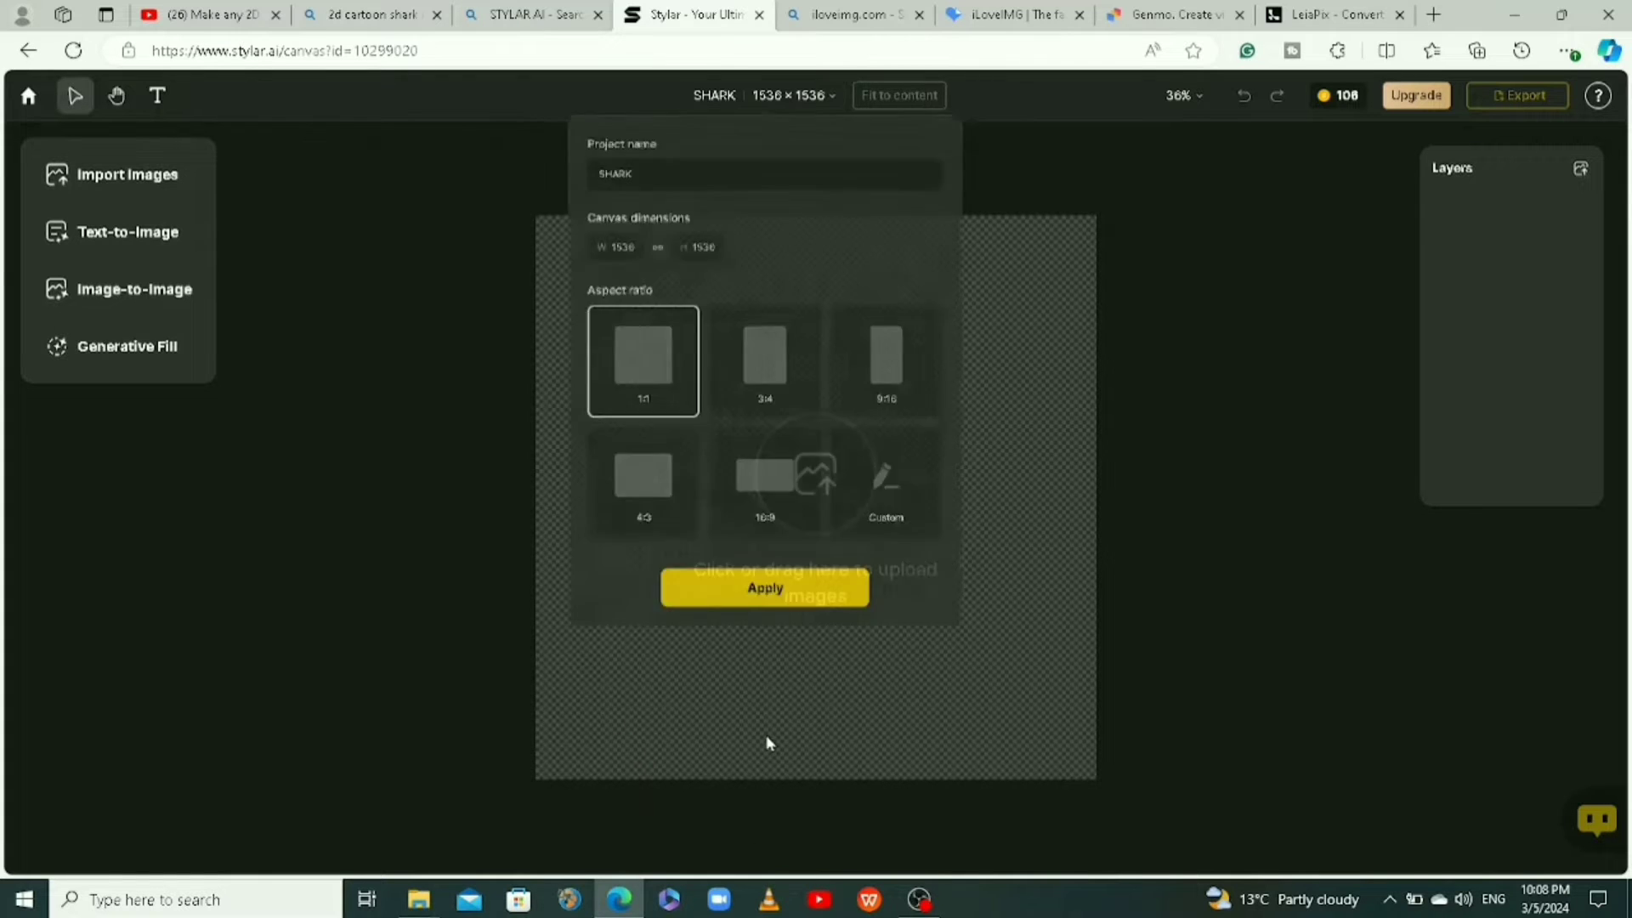
Step: Import the vector-a-blue-shark-under-the-sea image from Downloads
{"action": "left_click", "coordinate": [82, 183]}
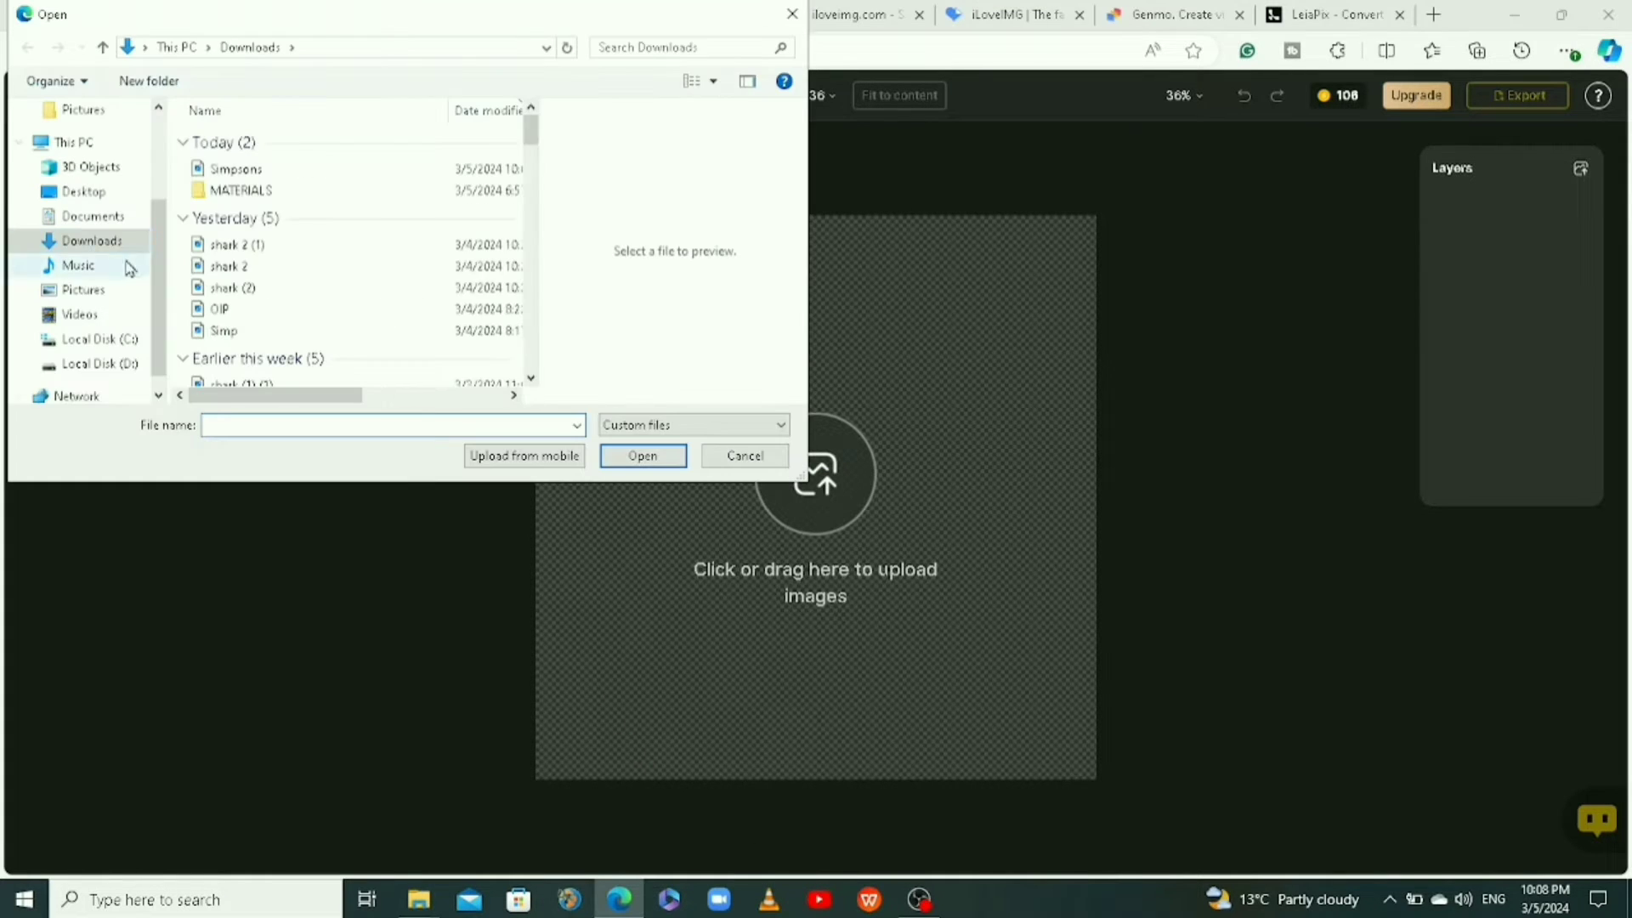
{"action": "scroll", "coordinate": [293, 357], "scroll_direction": "down", "scroll_amount": 3}
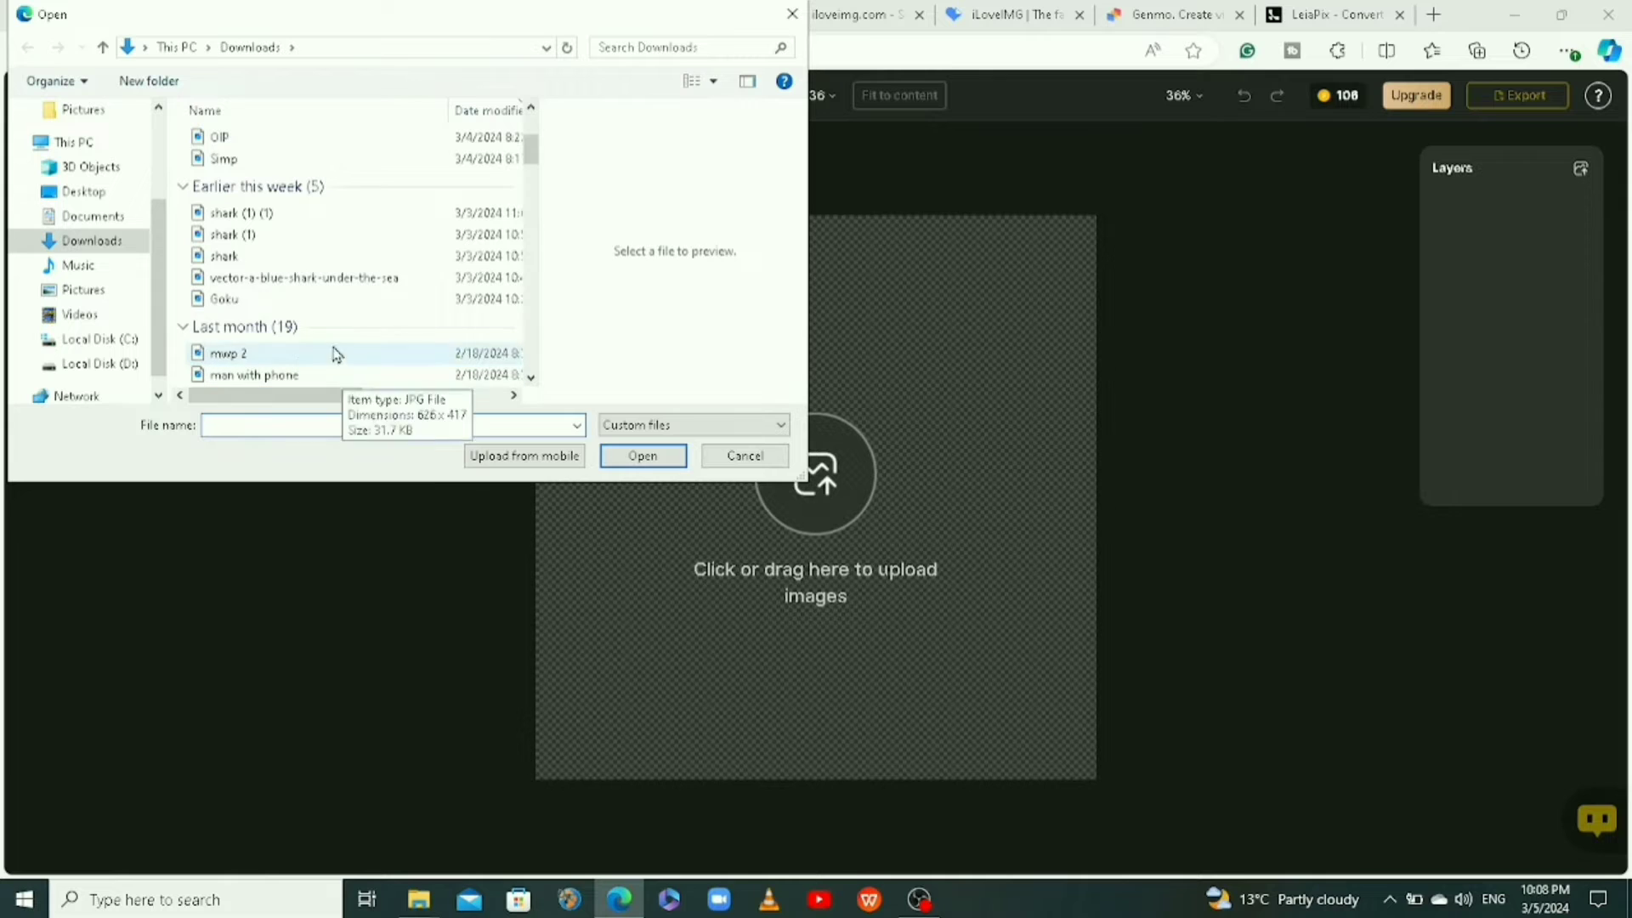
{"action": "left_click", "coordinate": [317, 278]}
{"action": "left_click", "coordinate": [643, 456]}
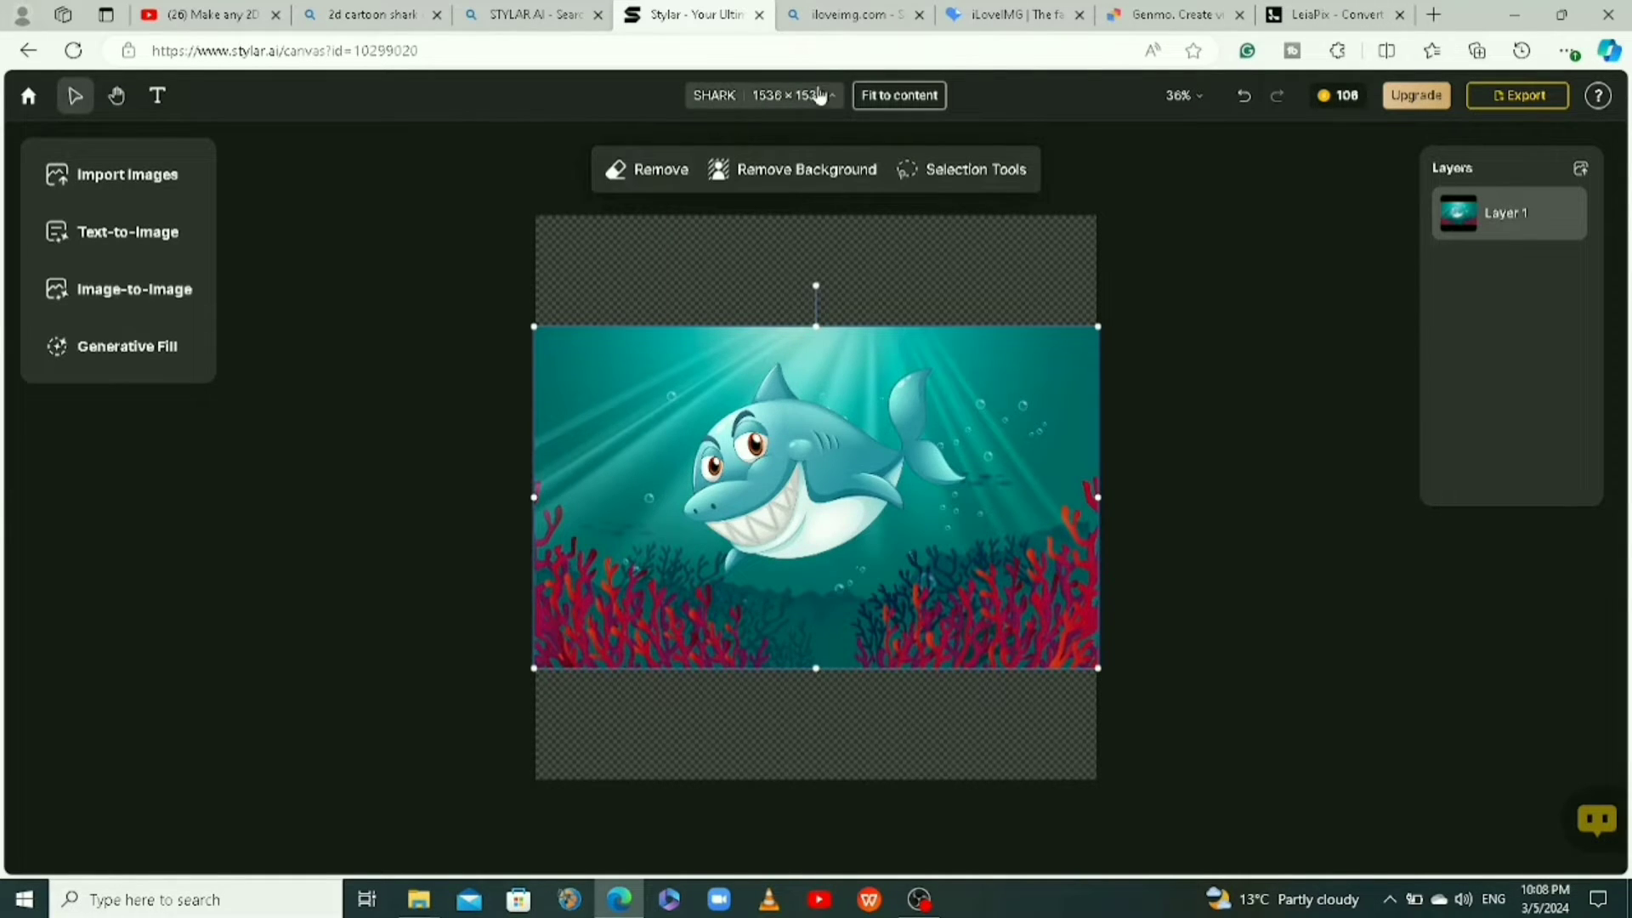
Step: Change the canvas to 16:9 at 1536×864
{"action": "left_click", "coordinate": [769, 96]}
{"action": "left_click", "coordinate": [754, 583]}
{"action": "left_click", "coordinate": [768, 714]}
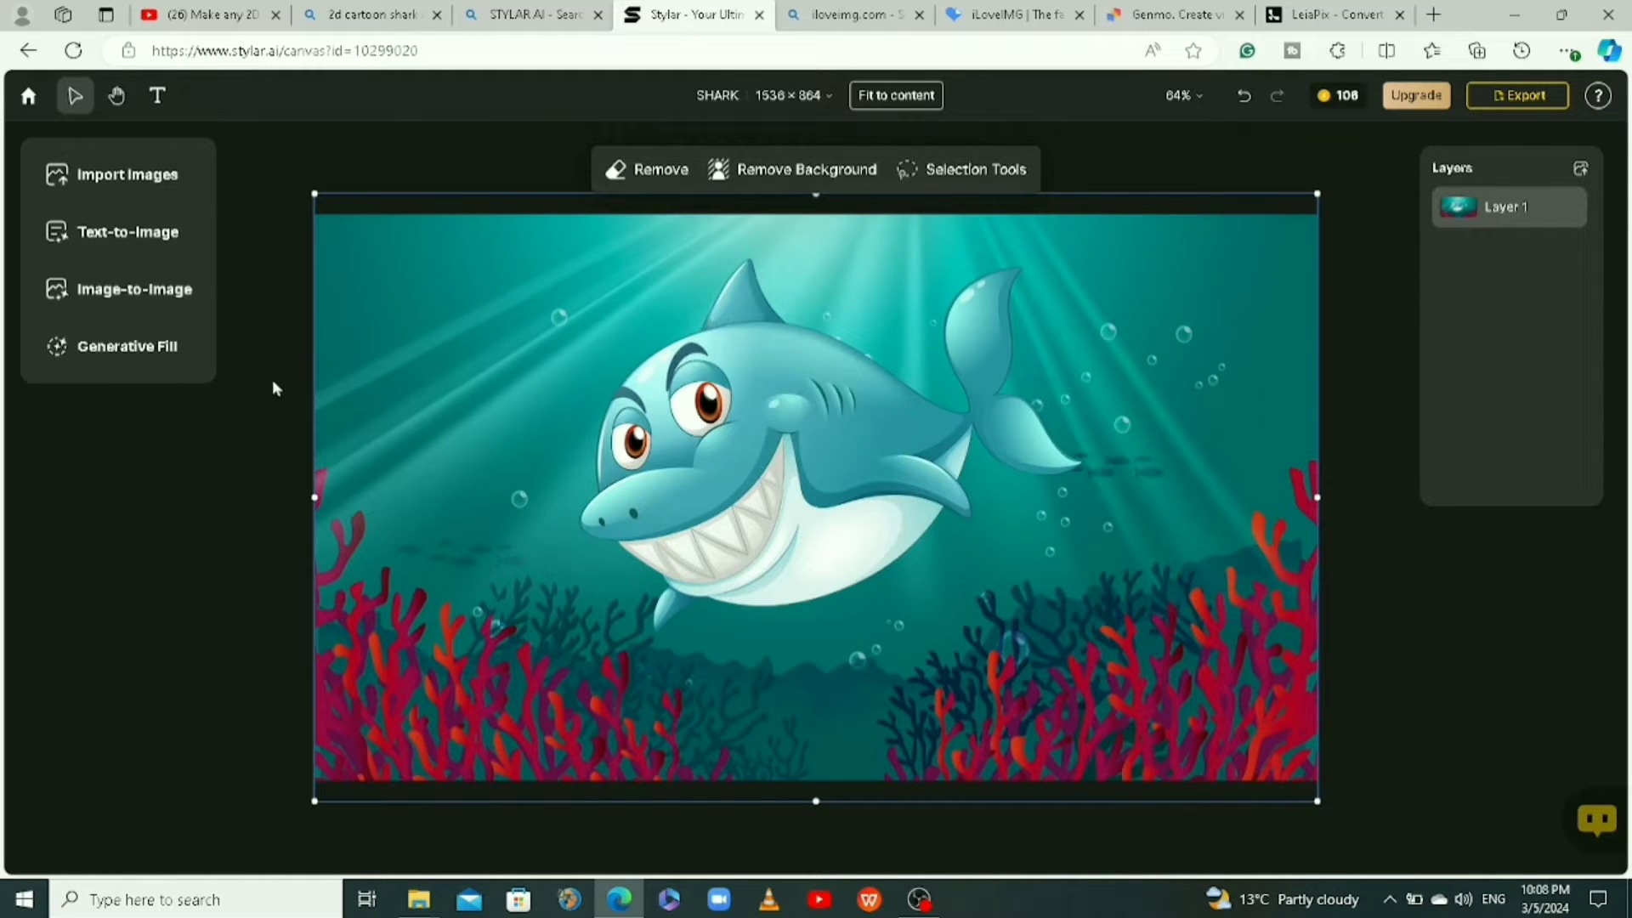
Step: Generate Realistic-style shark variations with the auto prompt edited to 'A 3D cartoon shark…'
{"action": "left_click", "coordinate": [97, 294]}
{"action": "left_click", "coordinate": [340, 293]}
{"action": "left_click", "coordinate": [308, 315]}
{"action": "left_click", "coordinate": [294, 523]}
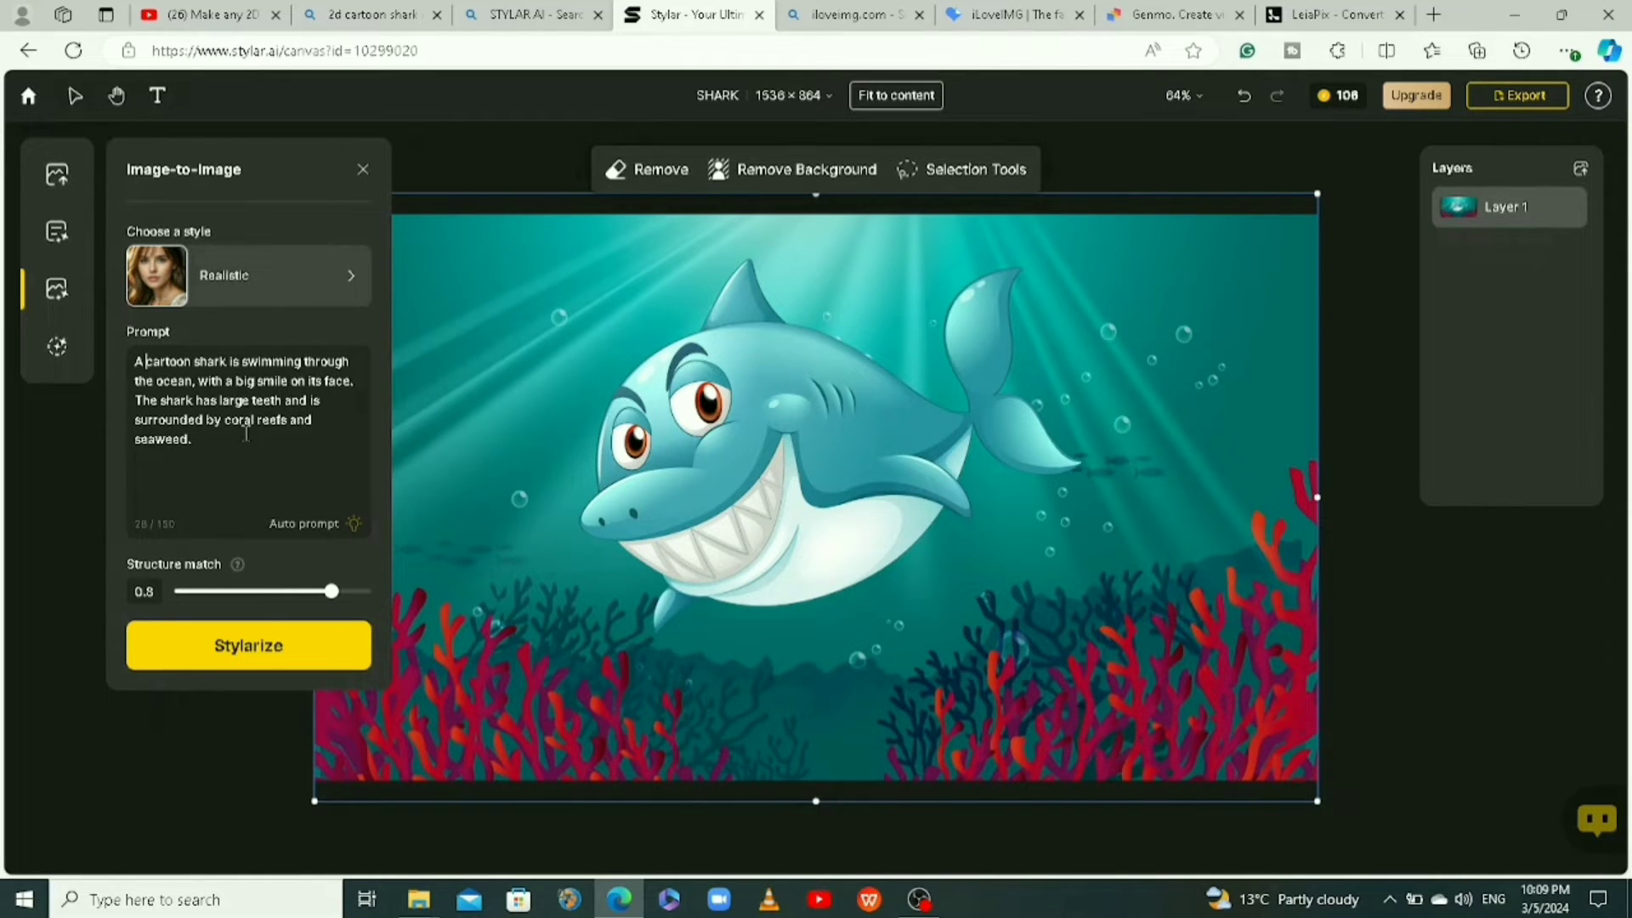
{"action": "type", "text": "3D"}
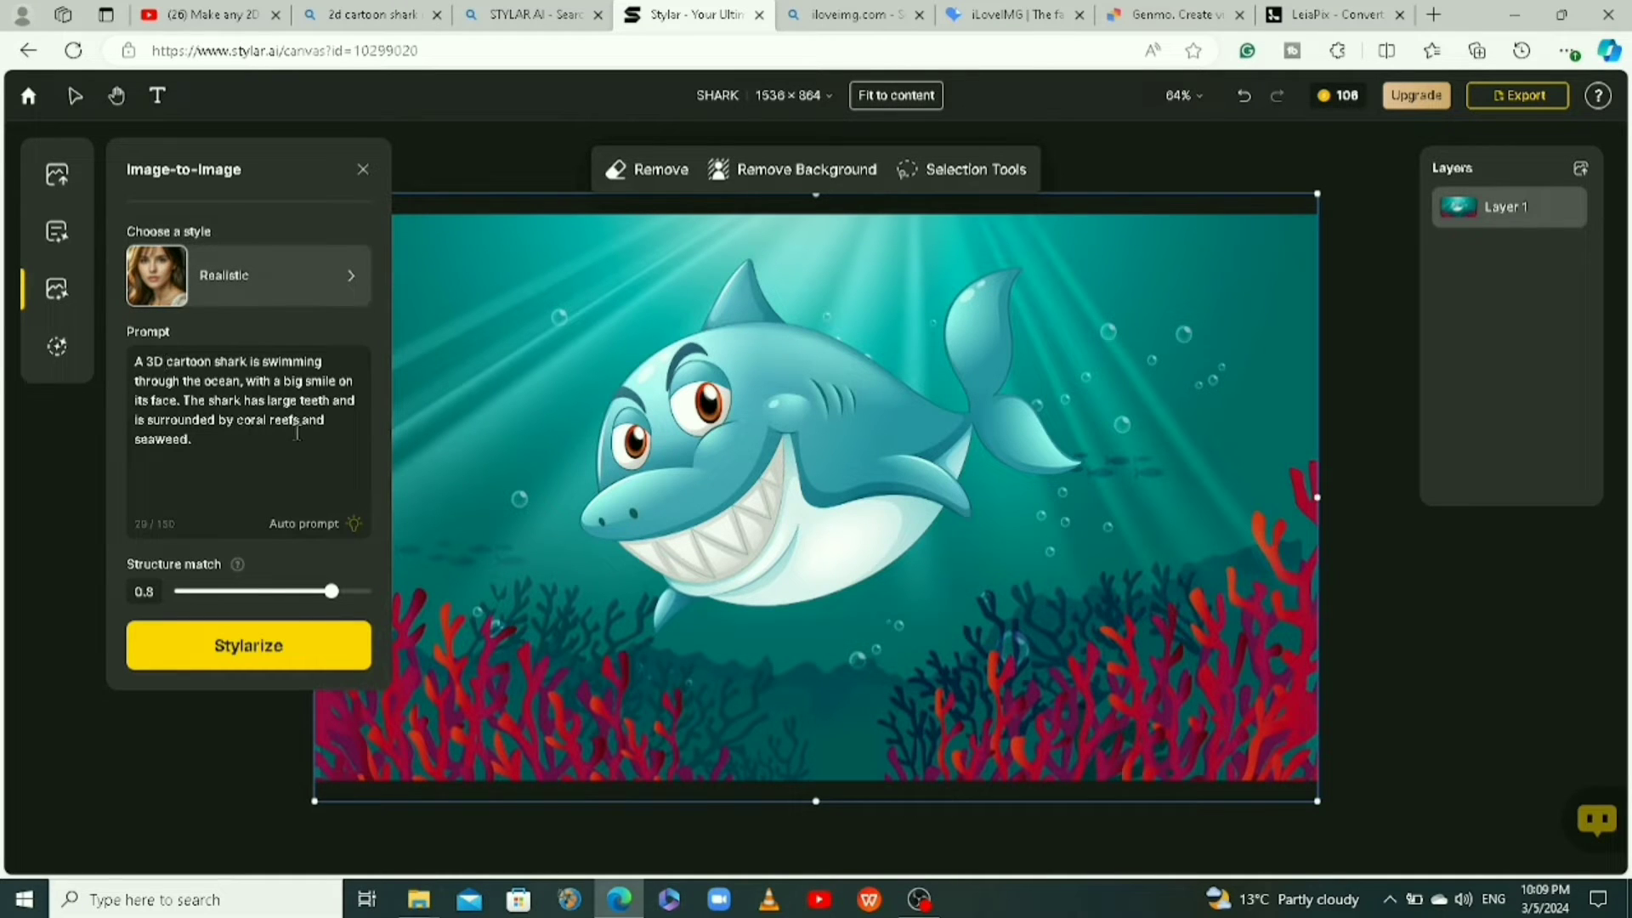
{"action": "left_click", "coordinate": [255, 647]}
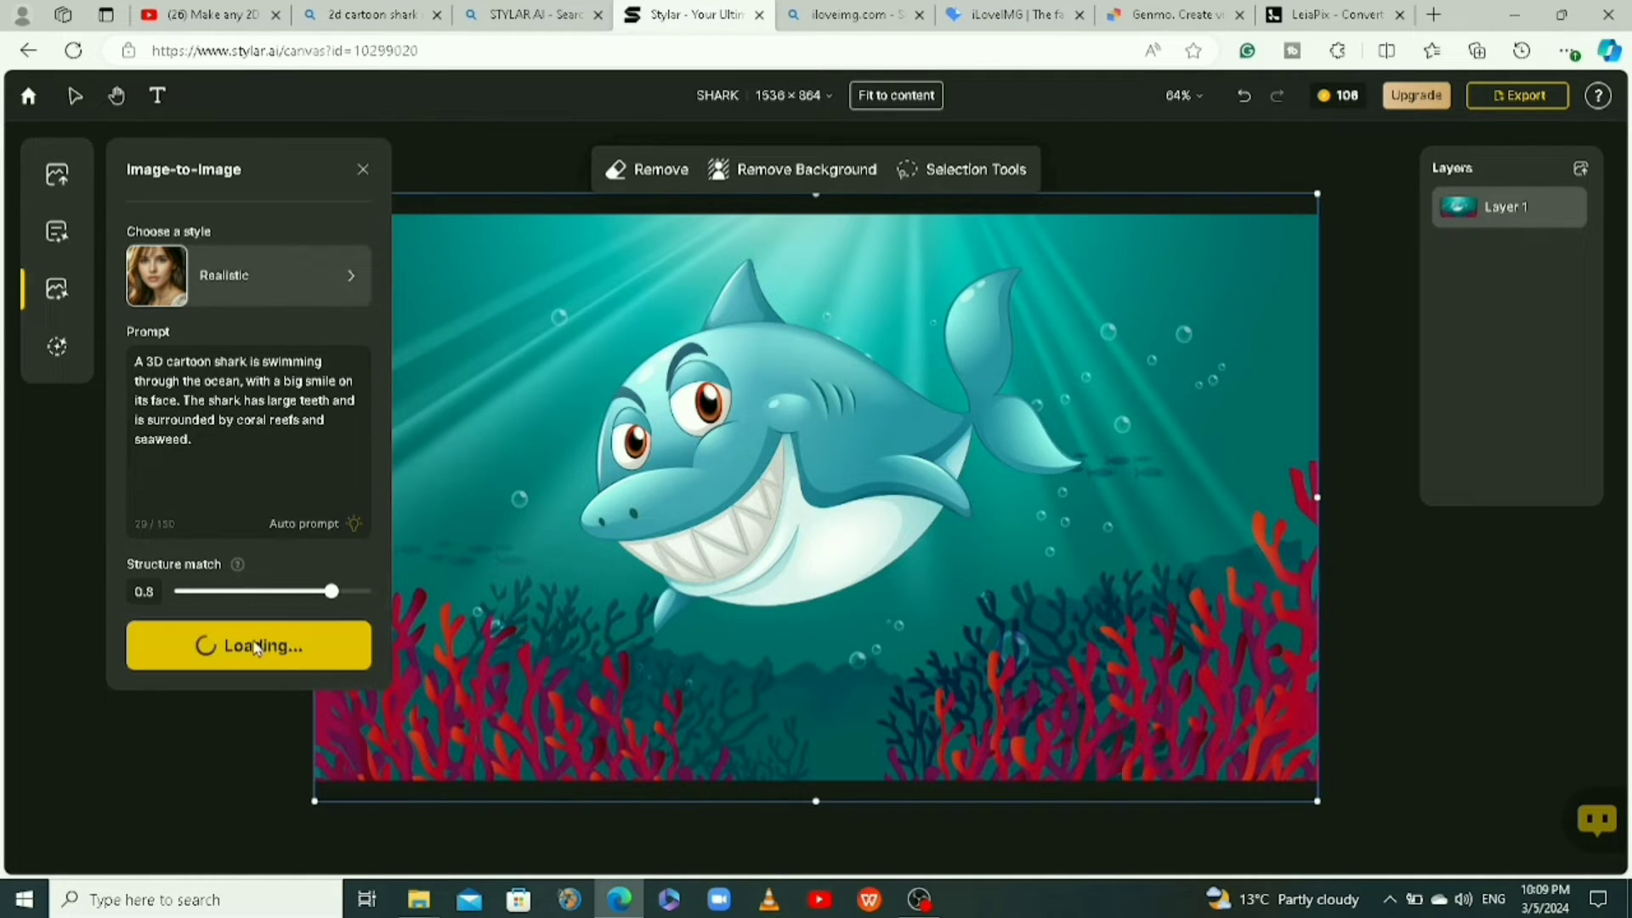
Step: Place the fourth result, a grey red-eyed shark among orange coral, as a new layer
{"action": "mouse_move", "coordinate": [466, 312]}
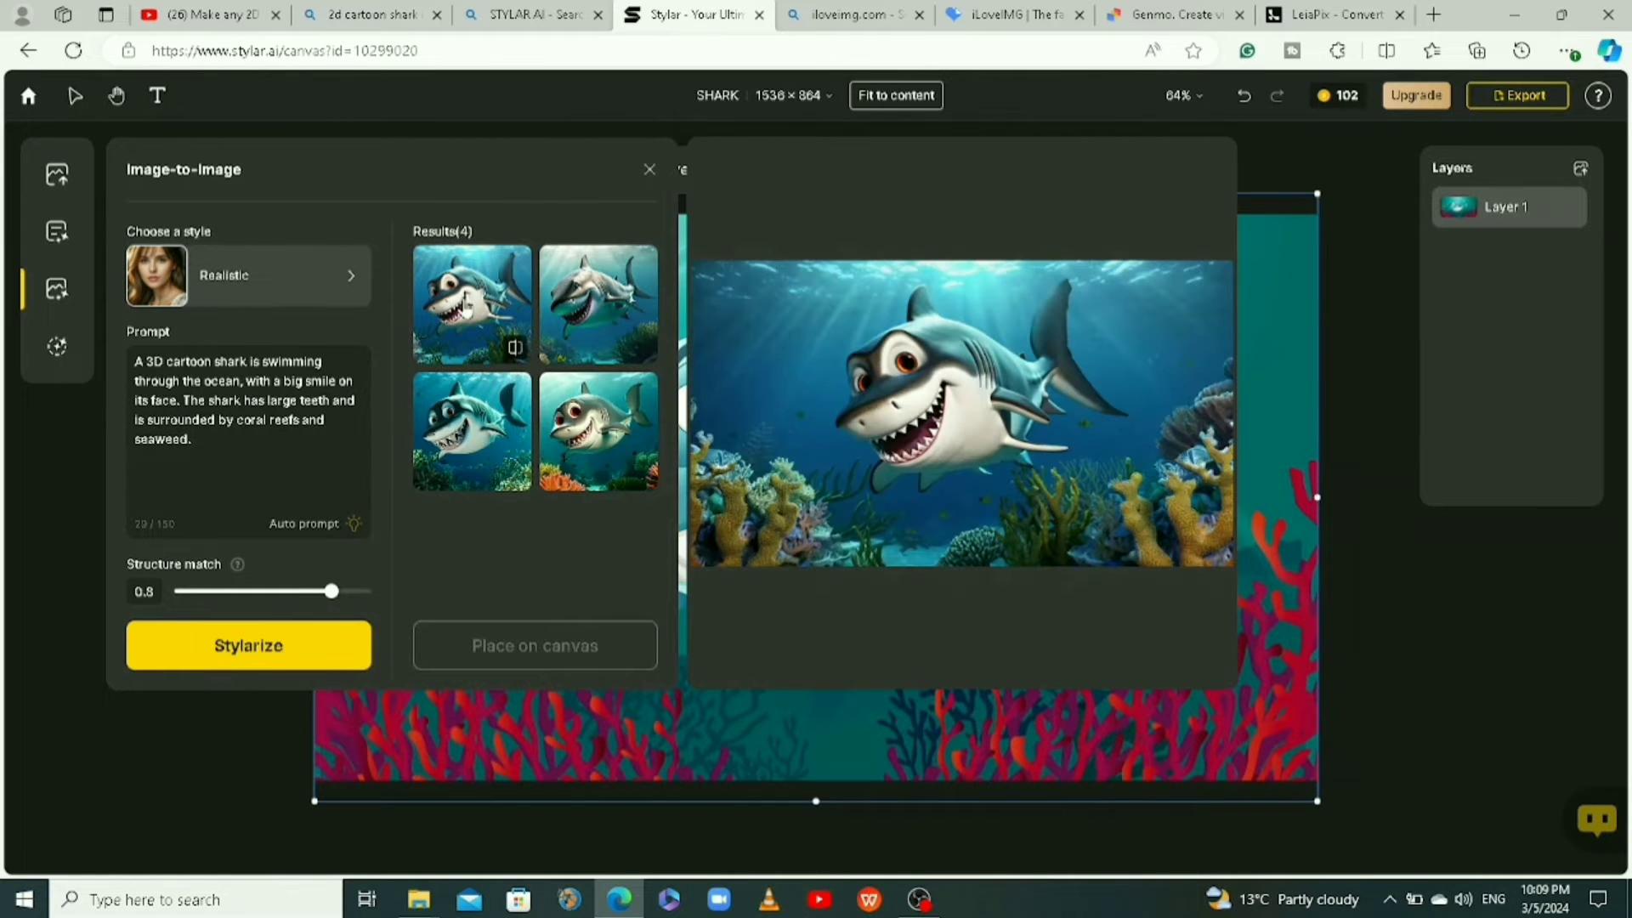
{"action": "mouse_move", "coordinate": [424, 425]}
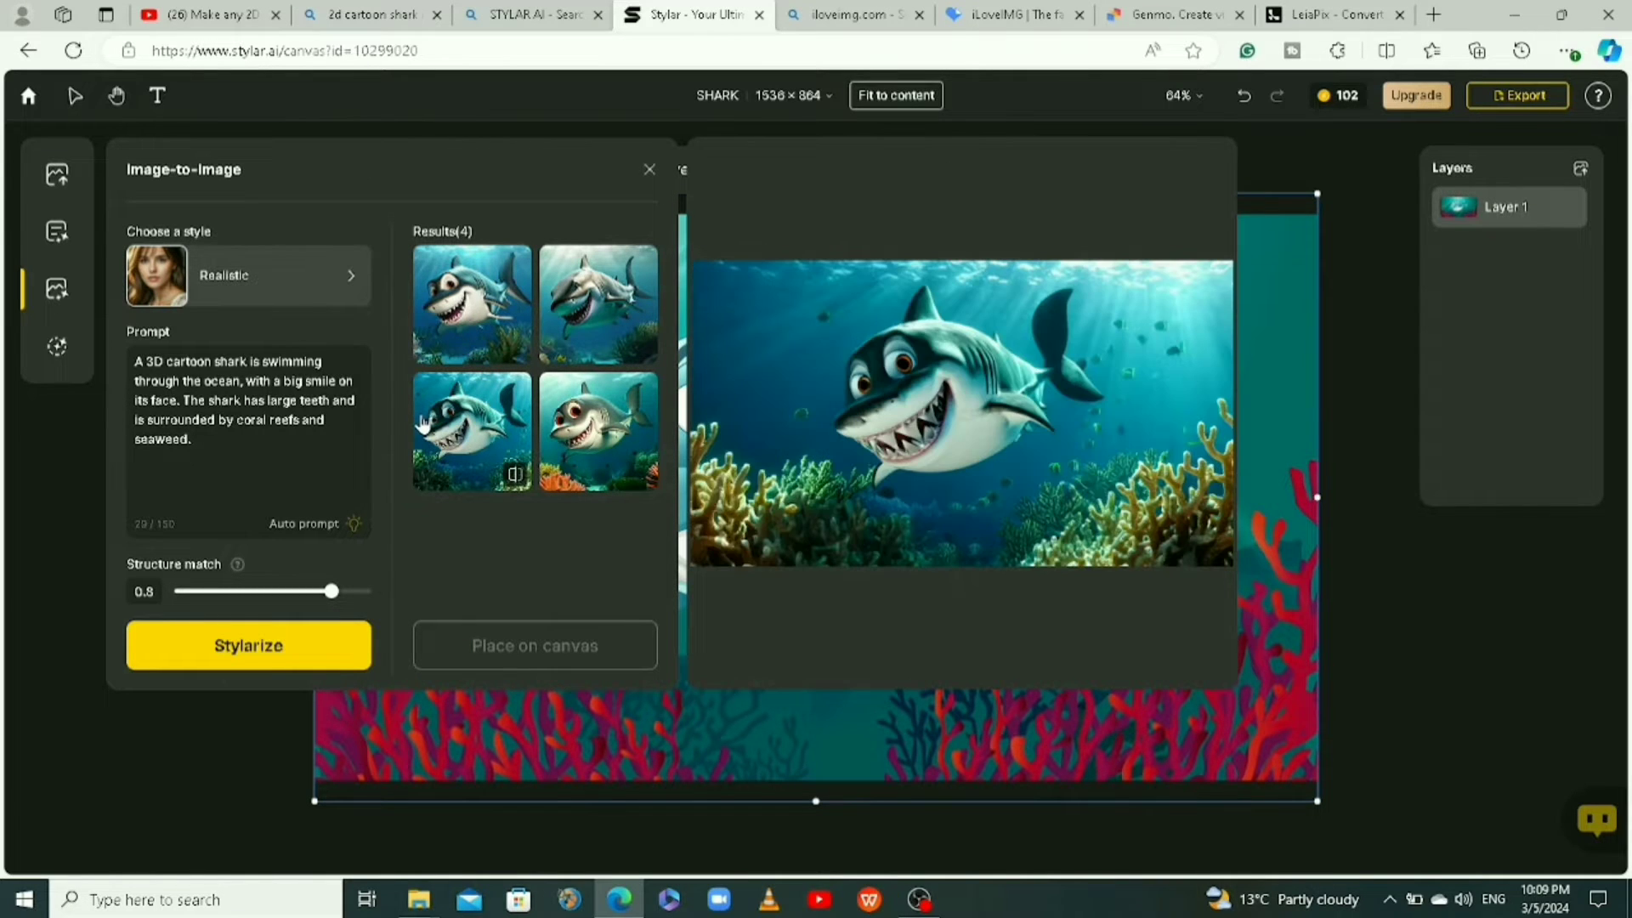
{"action": "mouse_move", "coordinate": [553, 427]}
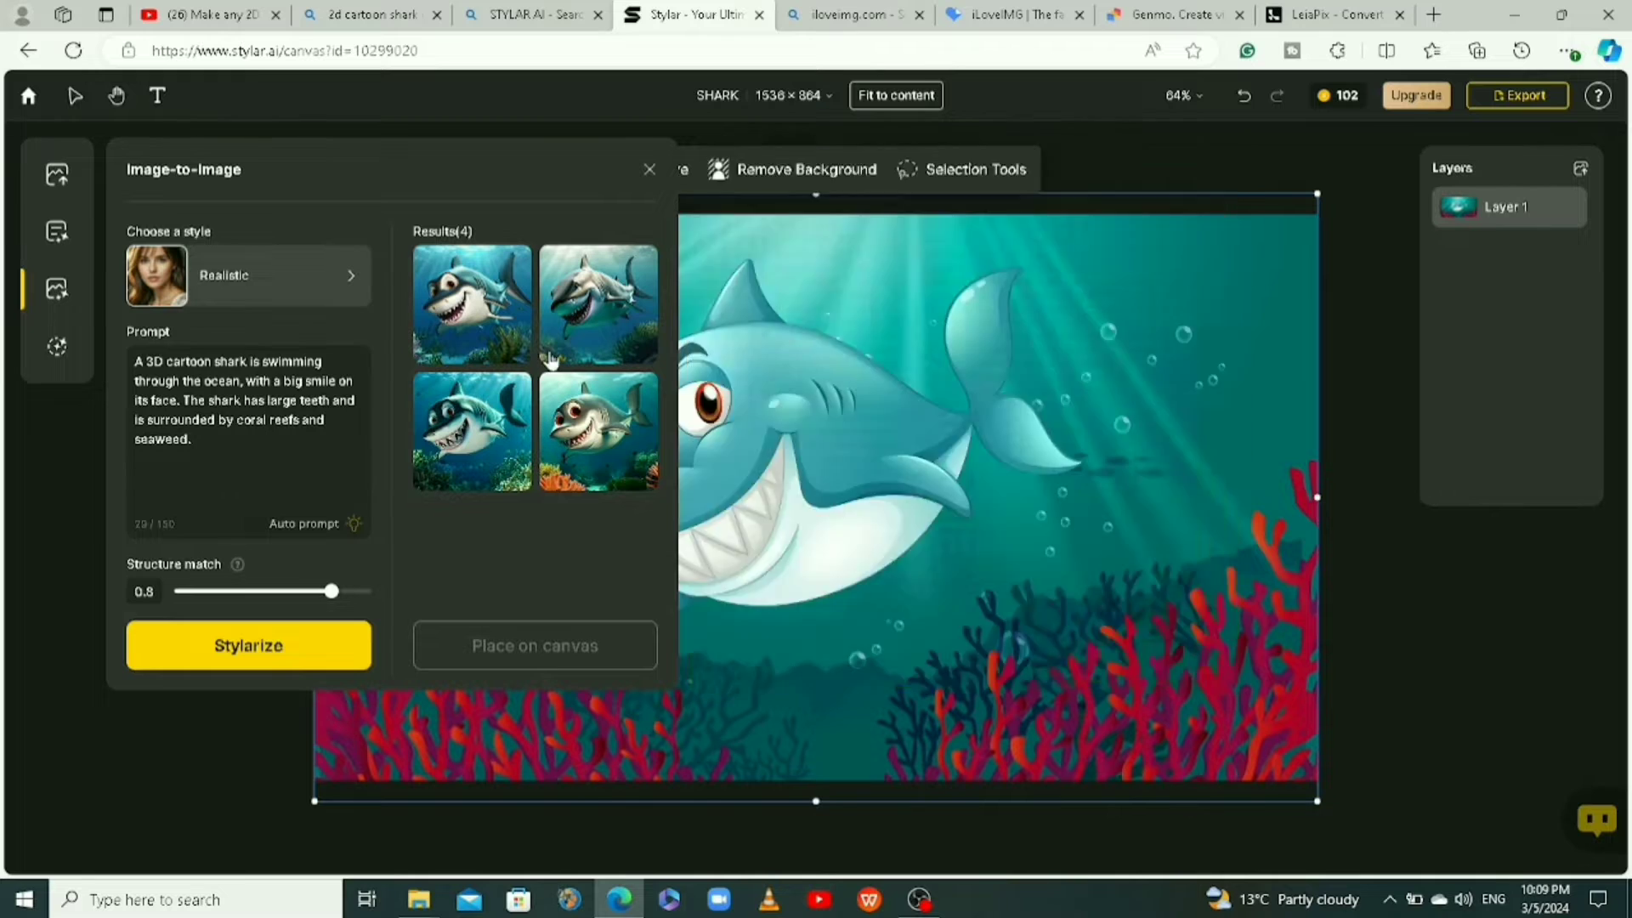
{"action": "mouse_move", "coordinate": [556, 340]}
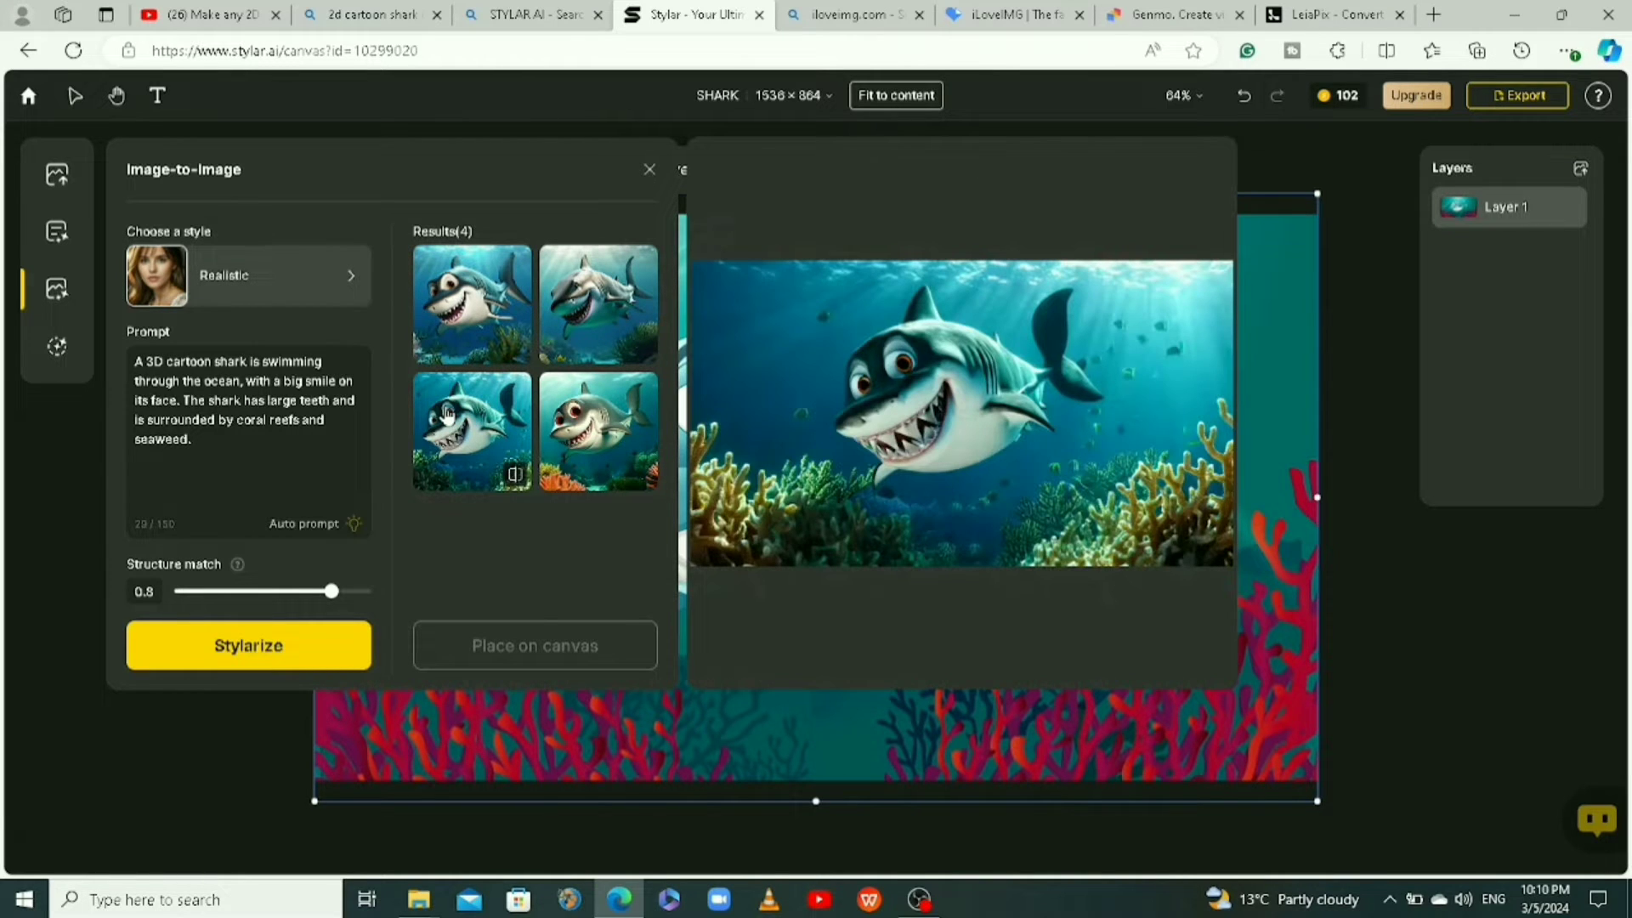
{"action": "mouse_move", "coordinate": [566, 476]}
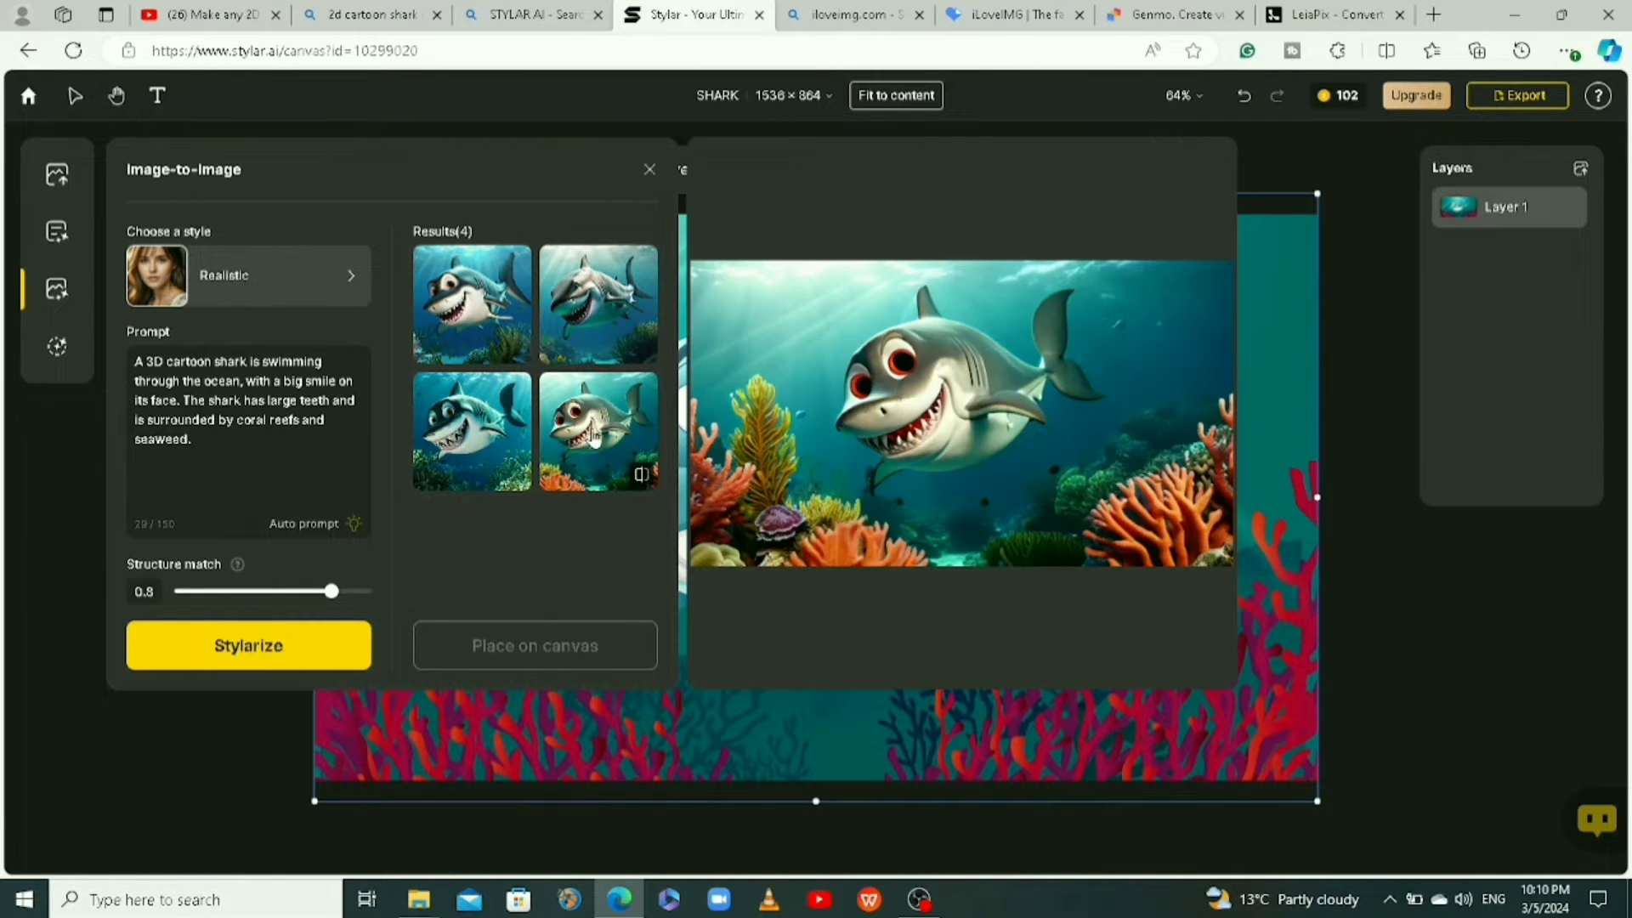
{"action": "left_click", "coordinate": [594, 432]}
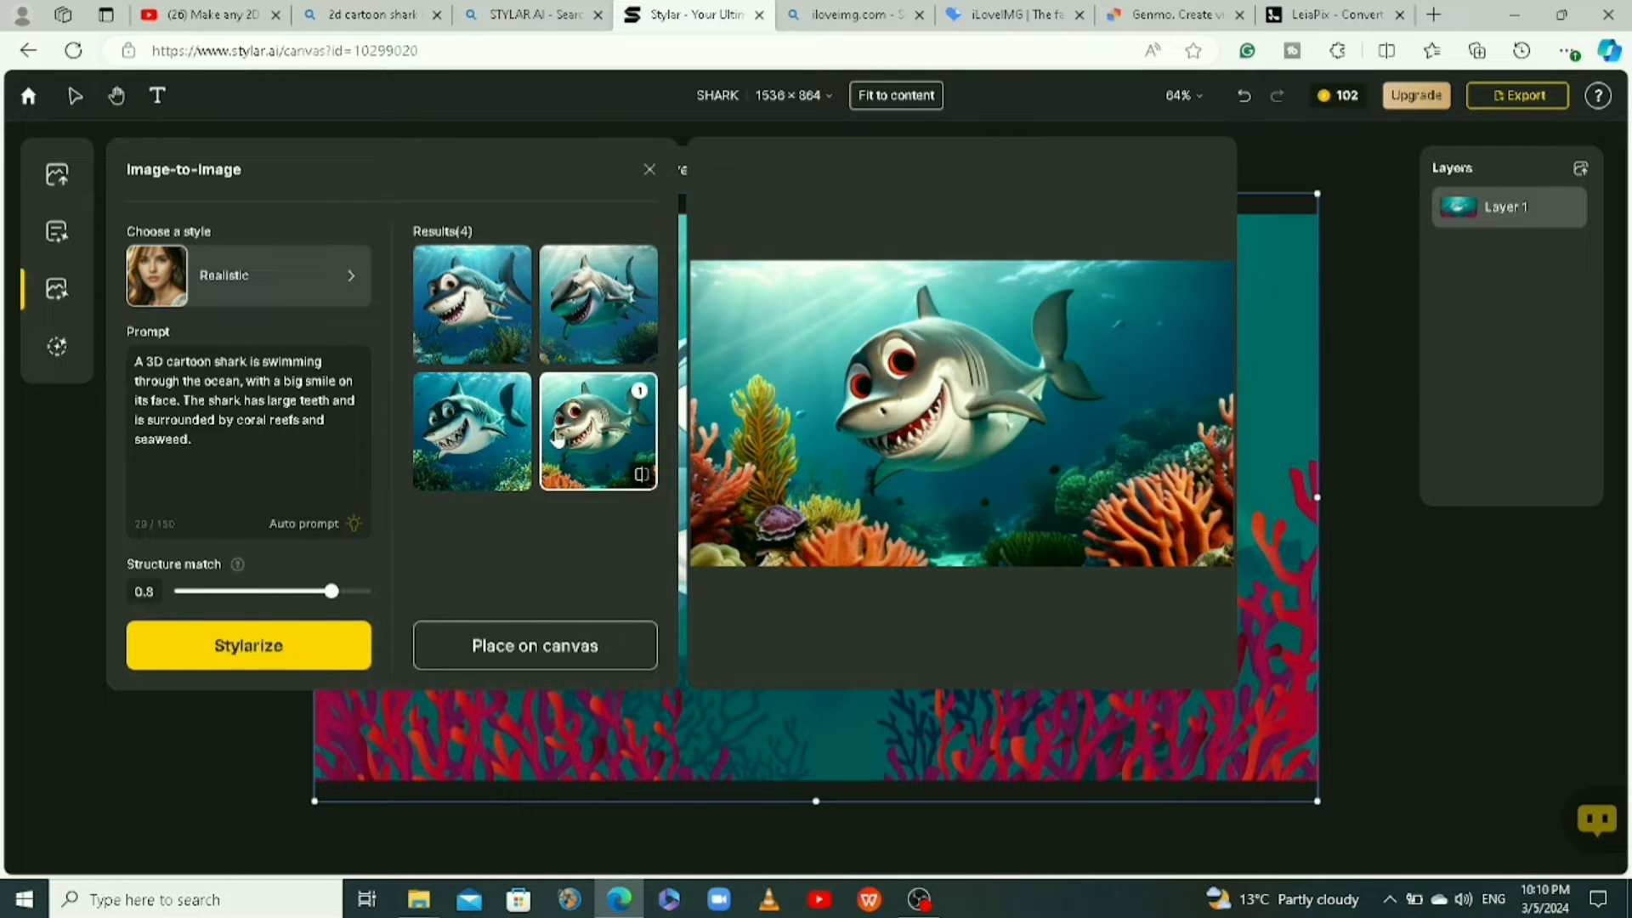
{"action": "left_click", "coordinate": [534, 647]}
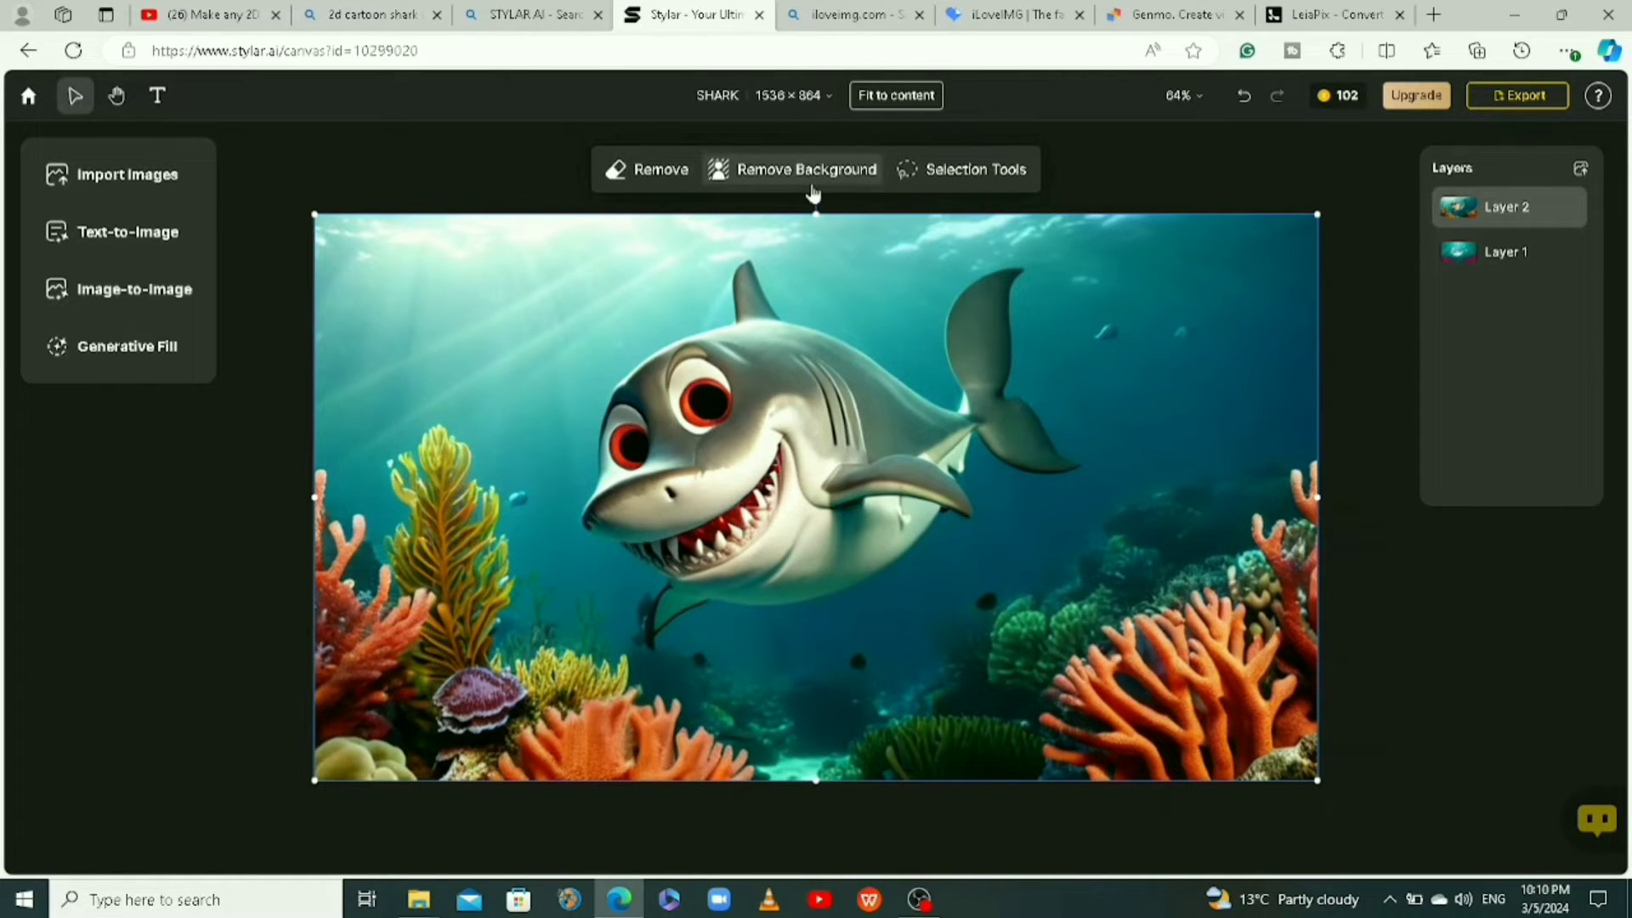
Step: Open the Selection Tools toolbar, check its modes, then close it
{"action": "left_click", "coordinate": [945, 180]}
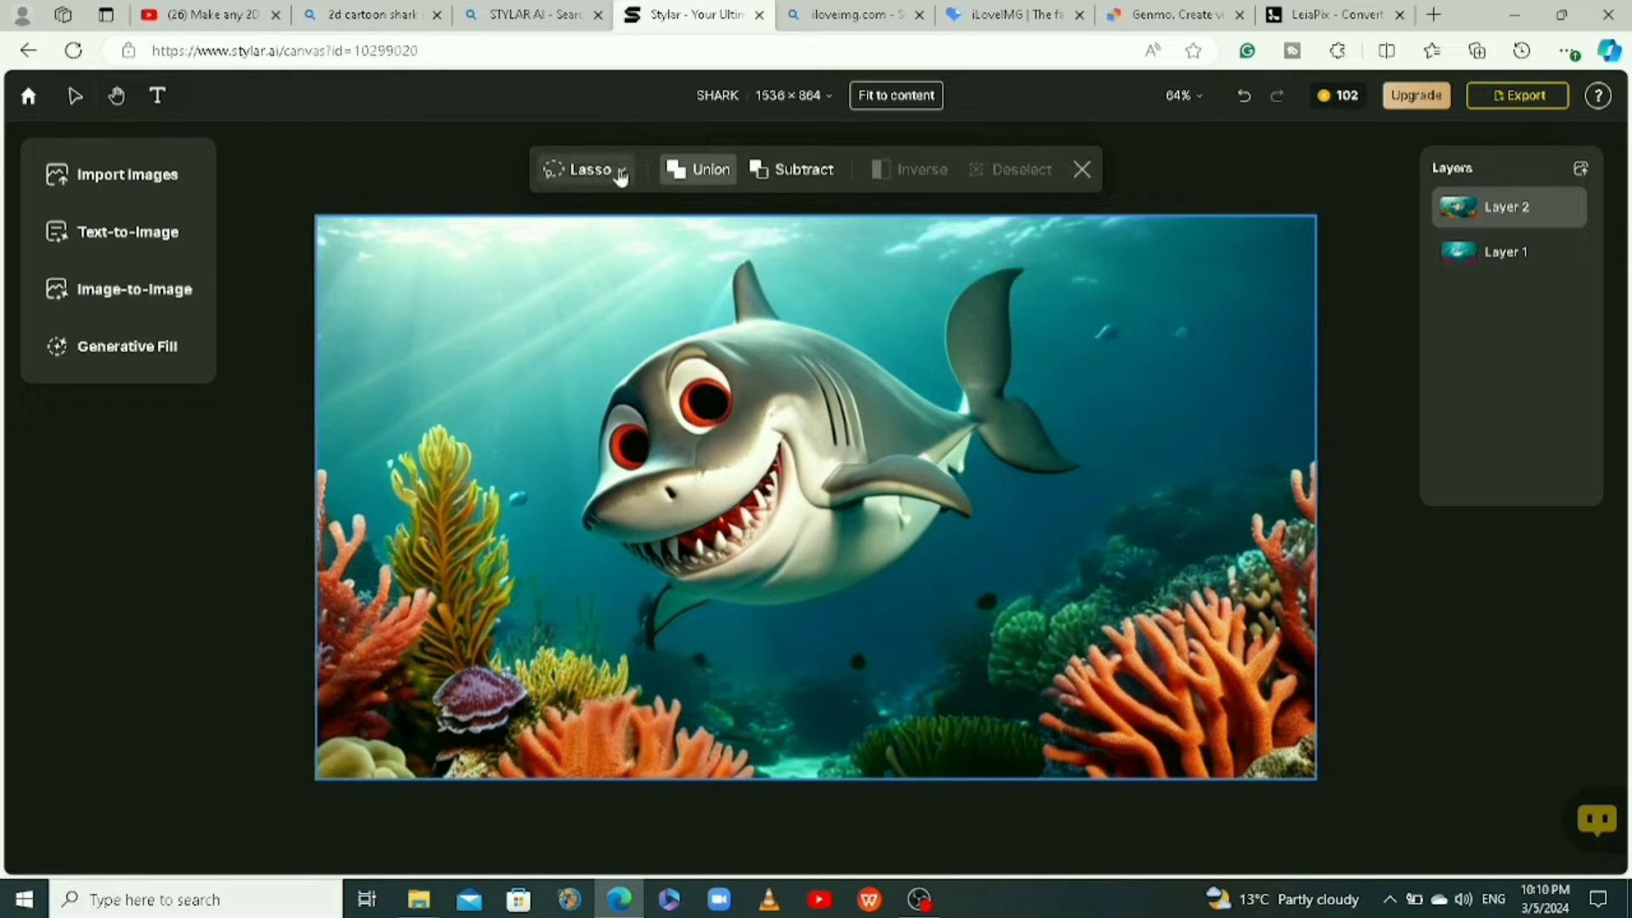
{"action": "left_click", "coordinate": [621, 174]}
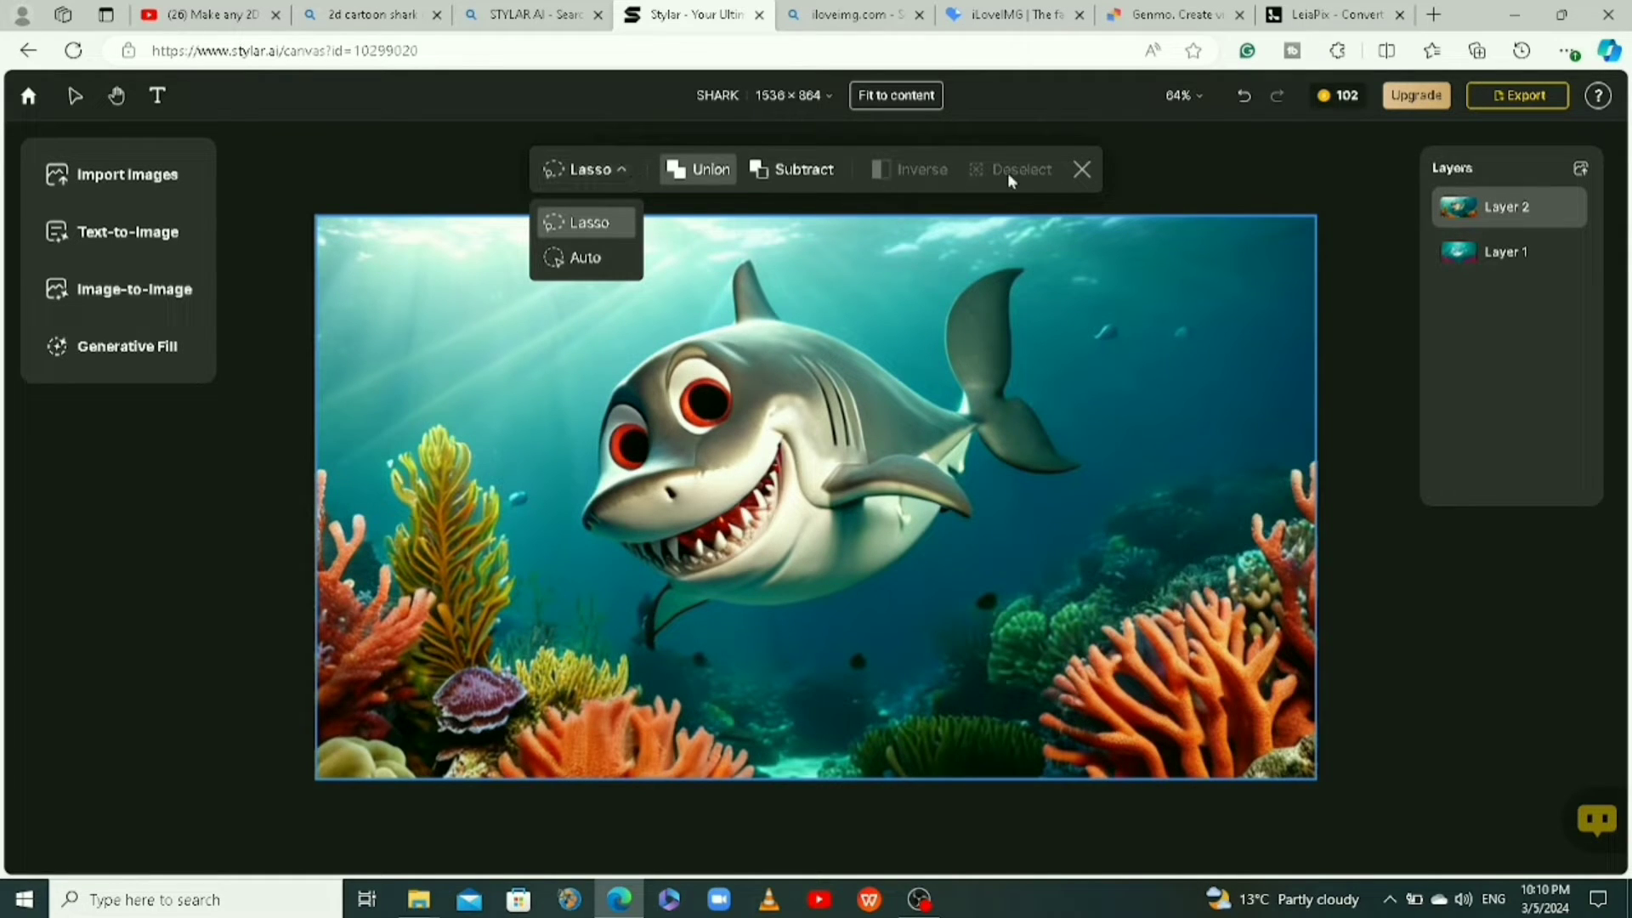
{"action": "left_click", "coordinate": [1088, 173]}
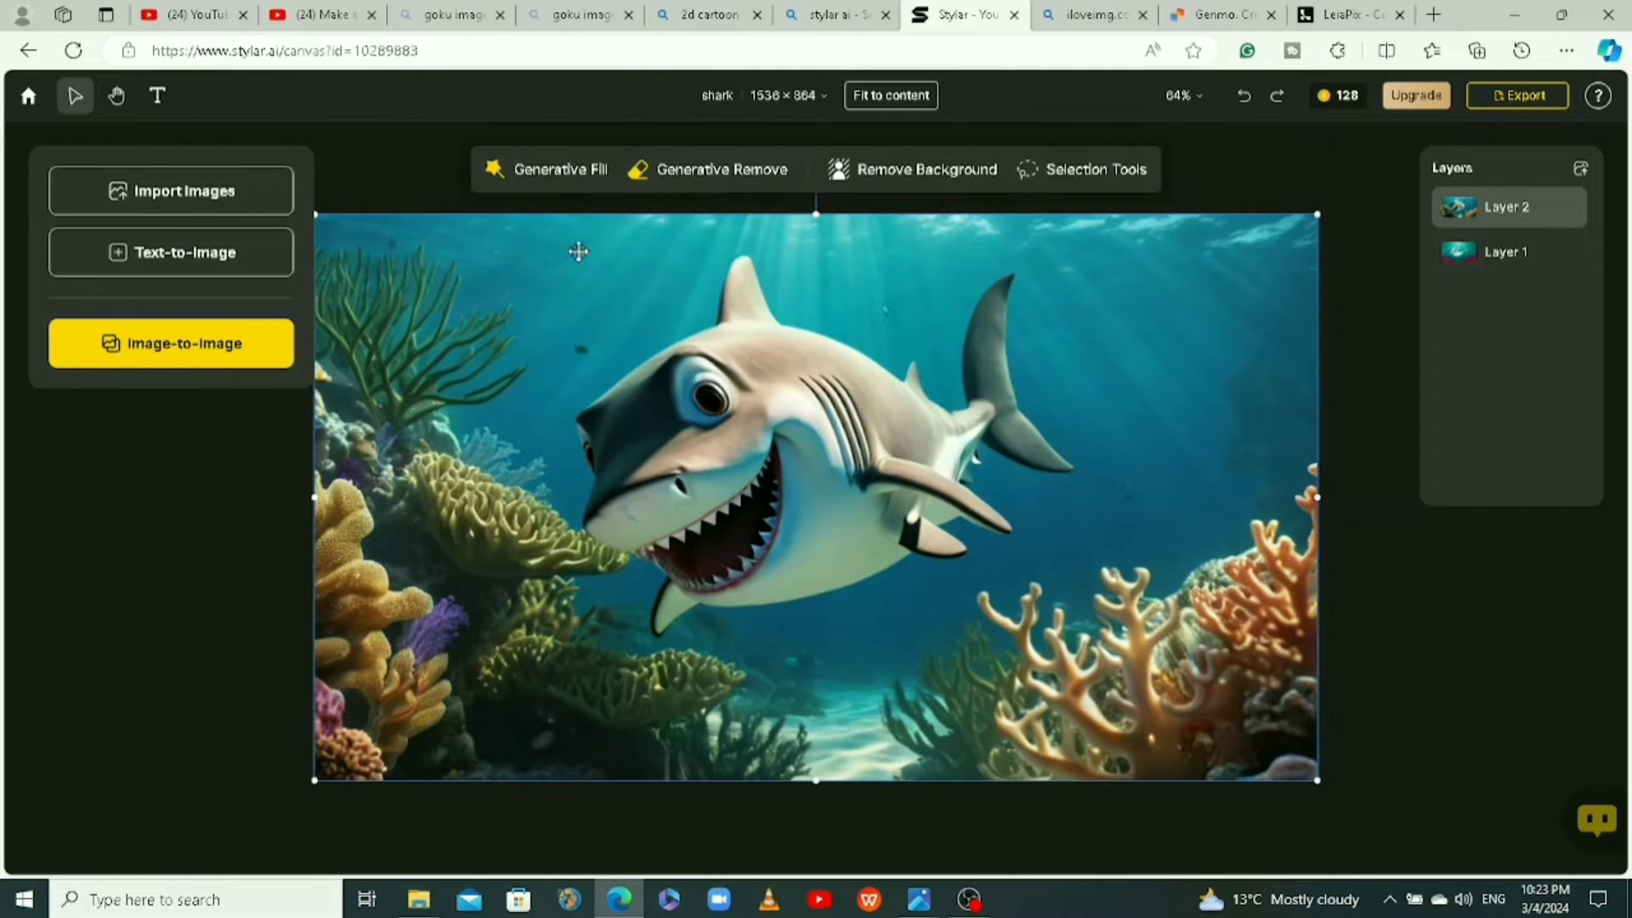
Step: Generative-fill a small fish into the upper-left water, placing the second variation as Layer 3
{"action": "left_click", "coordinate": [560, 175]}
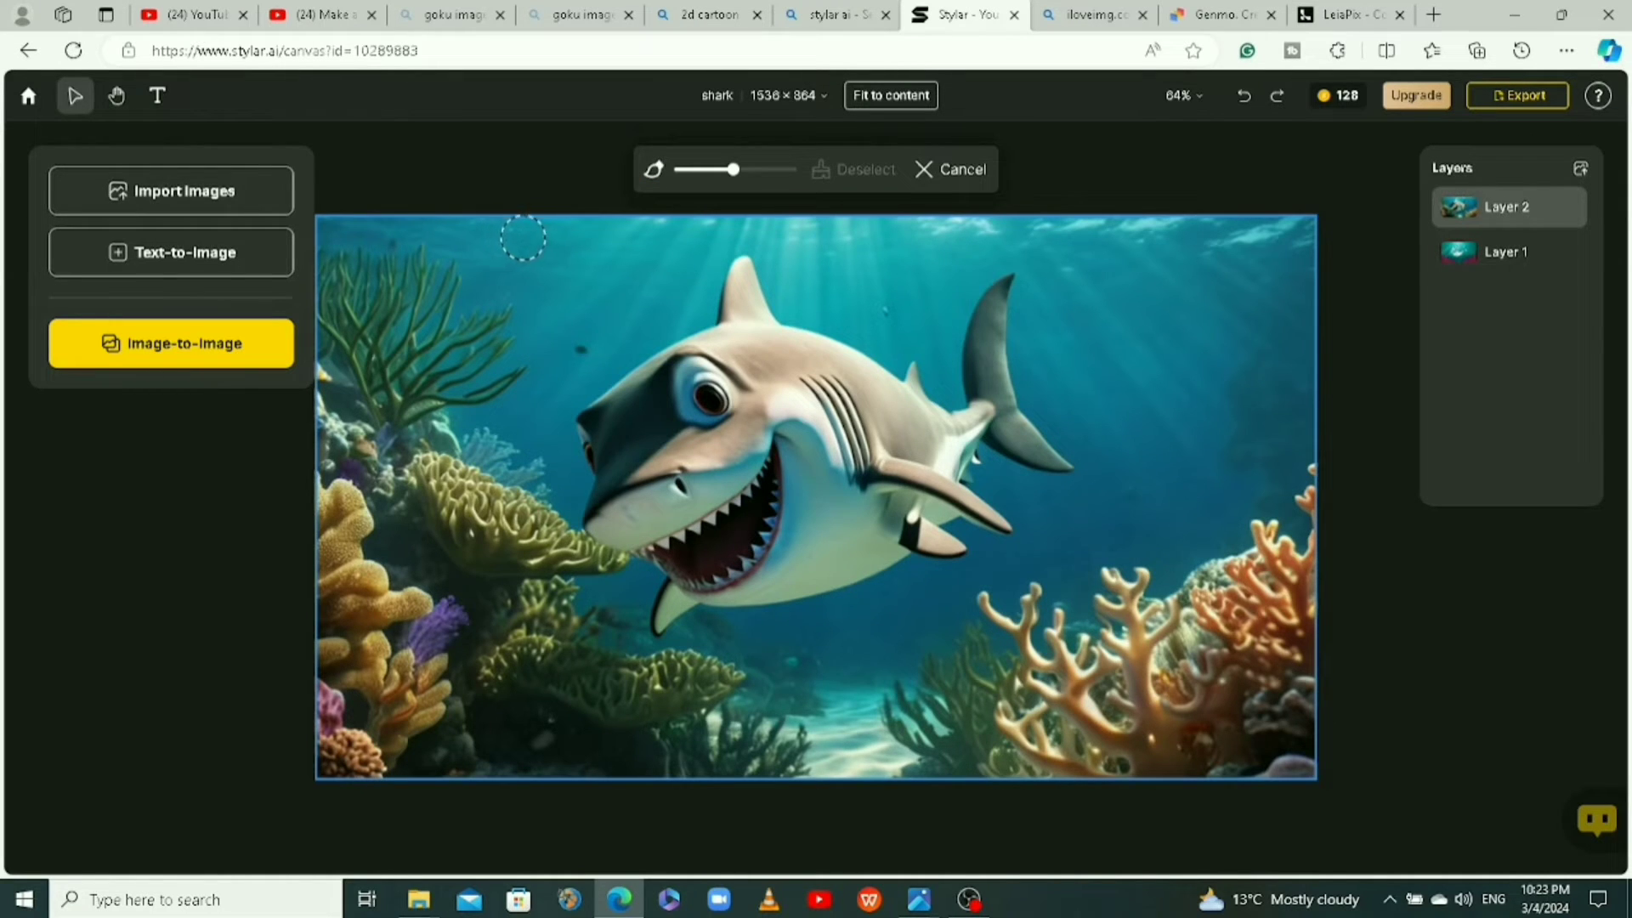
{"action": "left_click_drag", "start_coordinate": [572, 258], "coordinate": [569, 268]}
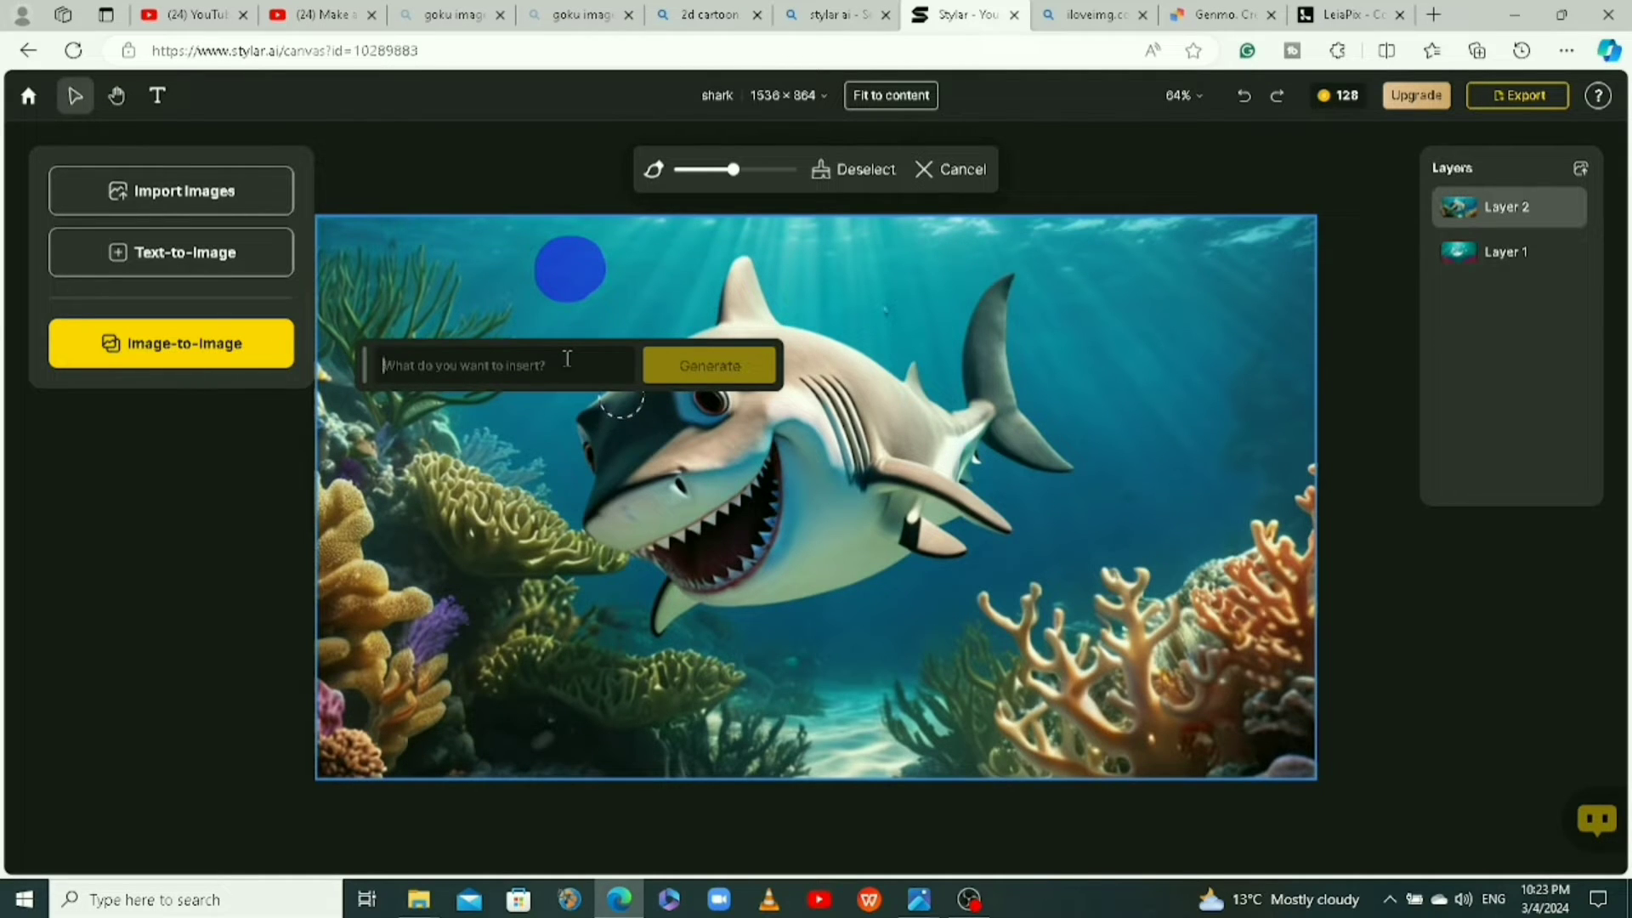
{"action": "type", "text": "a tilapia fish"}
{"action": "left_click", "coordinate": [729, 367]}
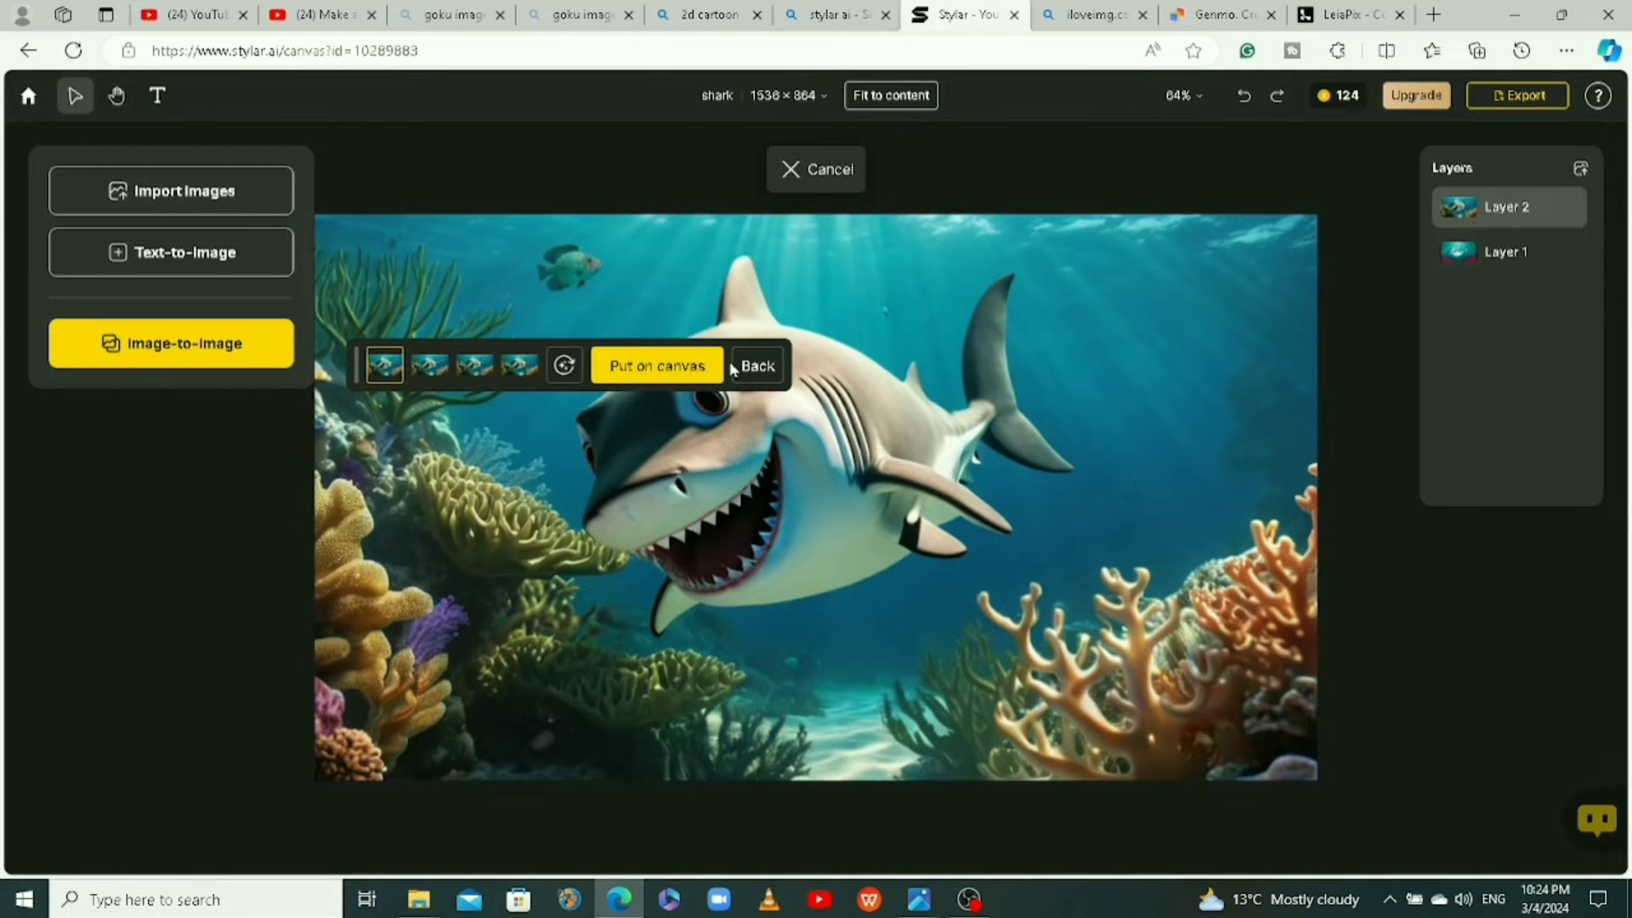
{"action": "left_click", "coordinate": [428, 367]}
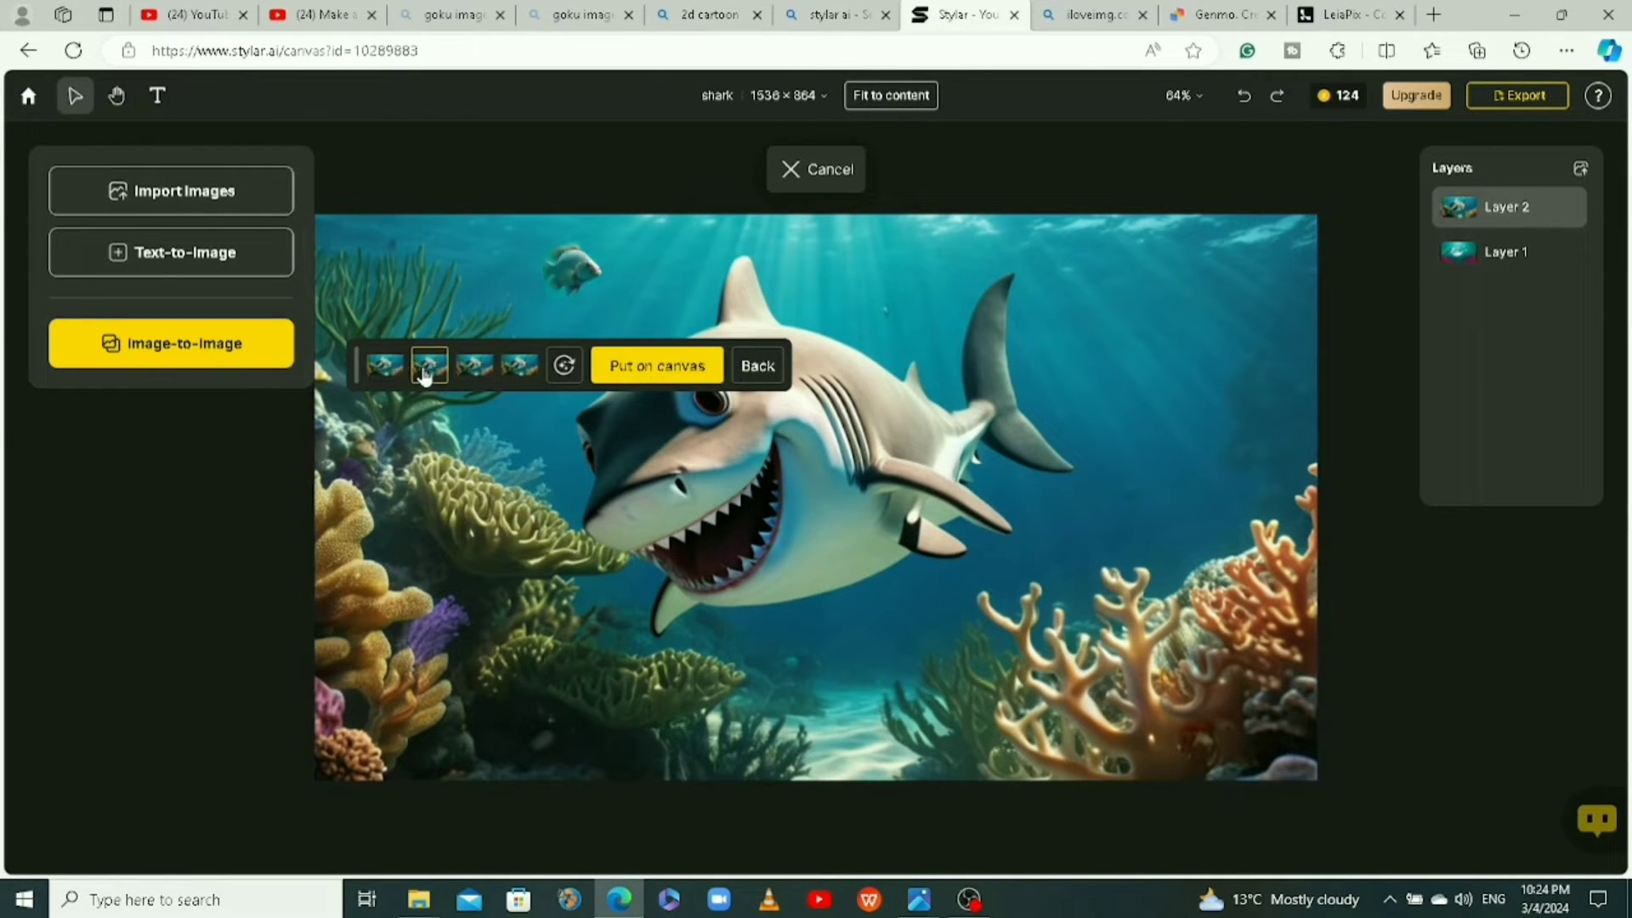
{"action": "left_click", "coordinate": [473, 365]}
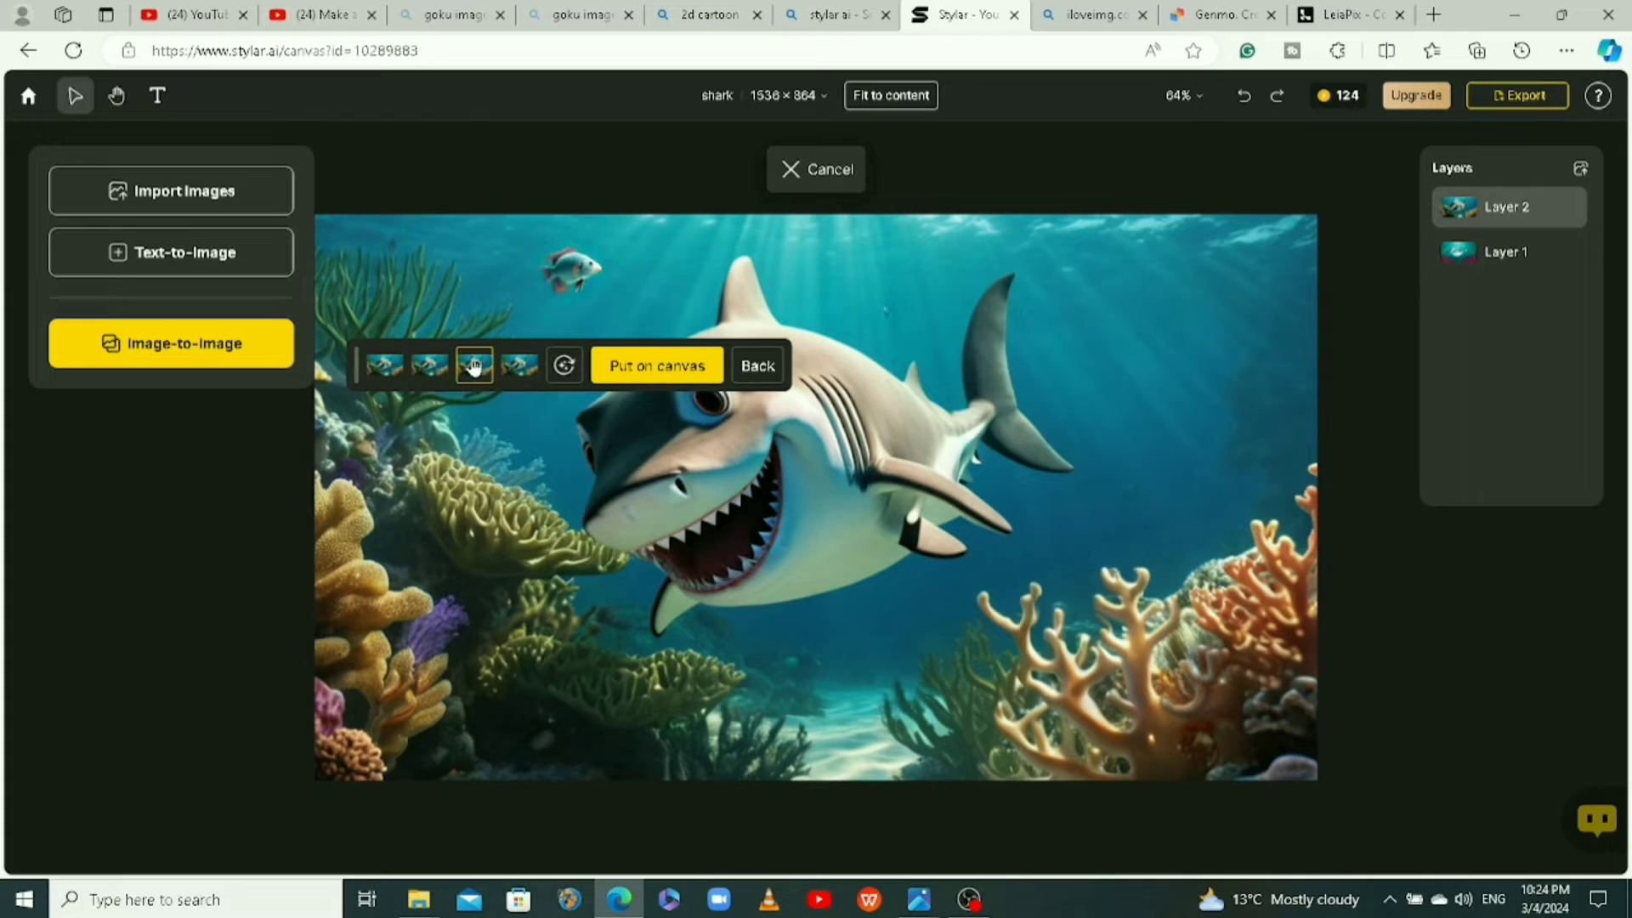
{"action": "left_click", "coordinate": [430, 370]}
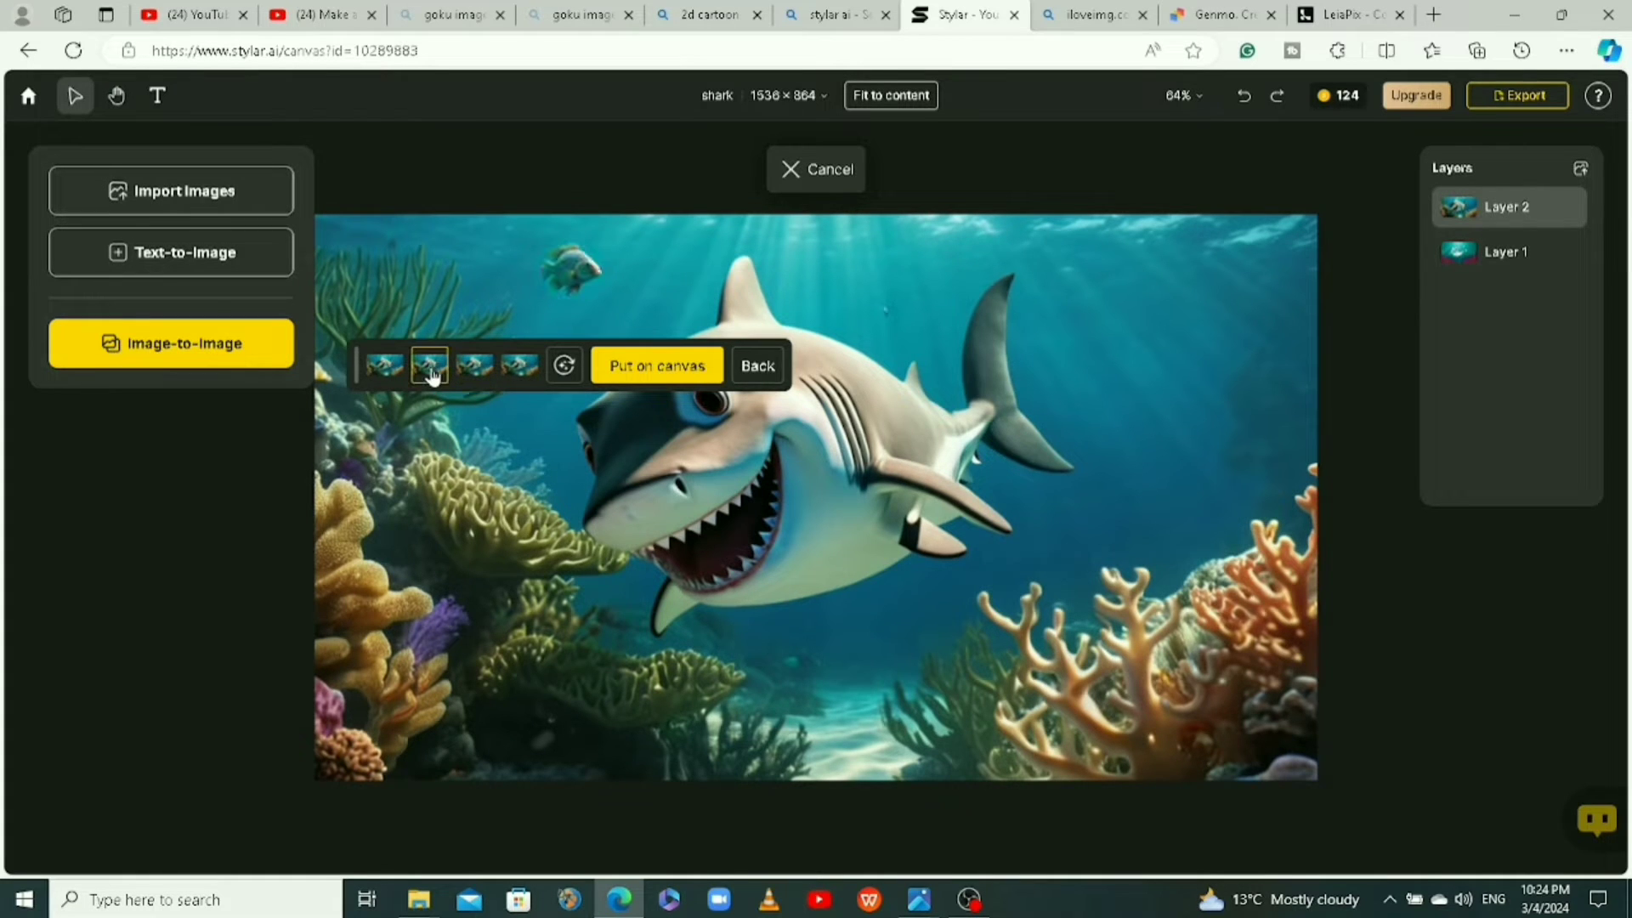
{"action": "left_click", "coordinate": [657, 366]}
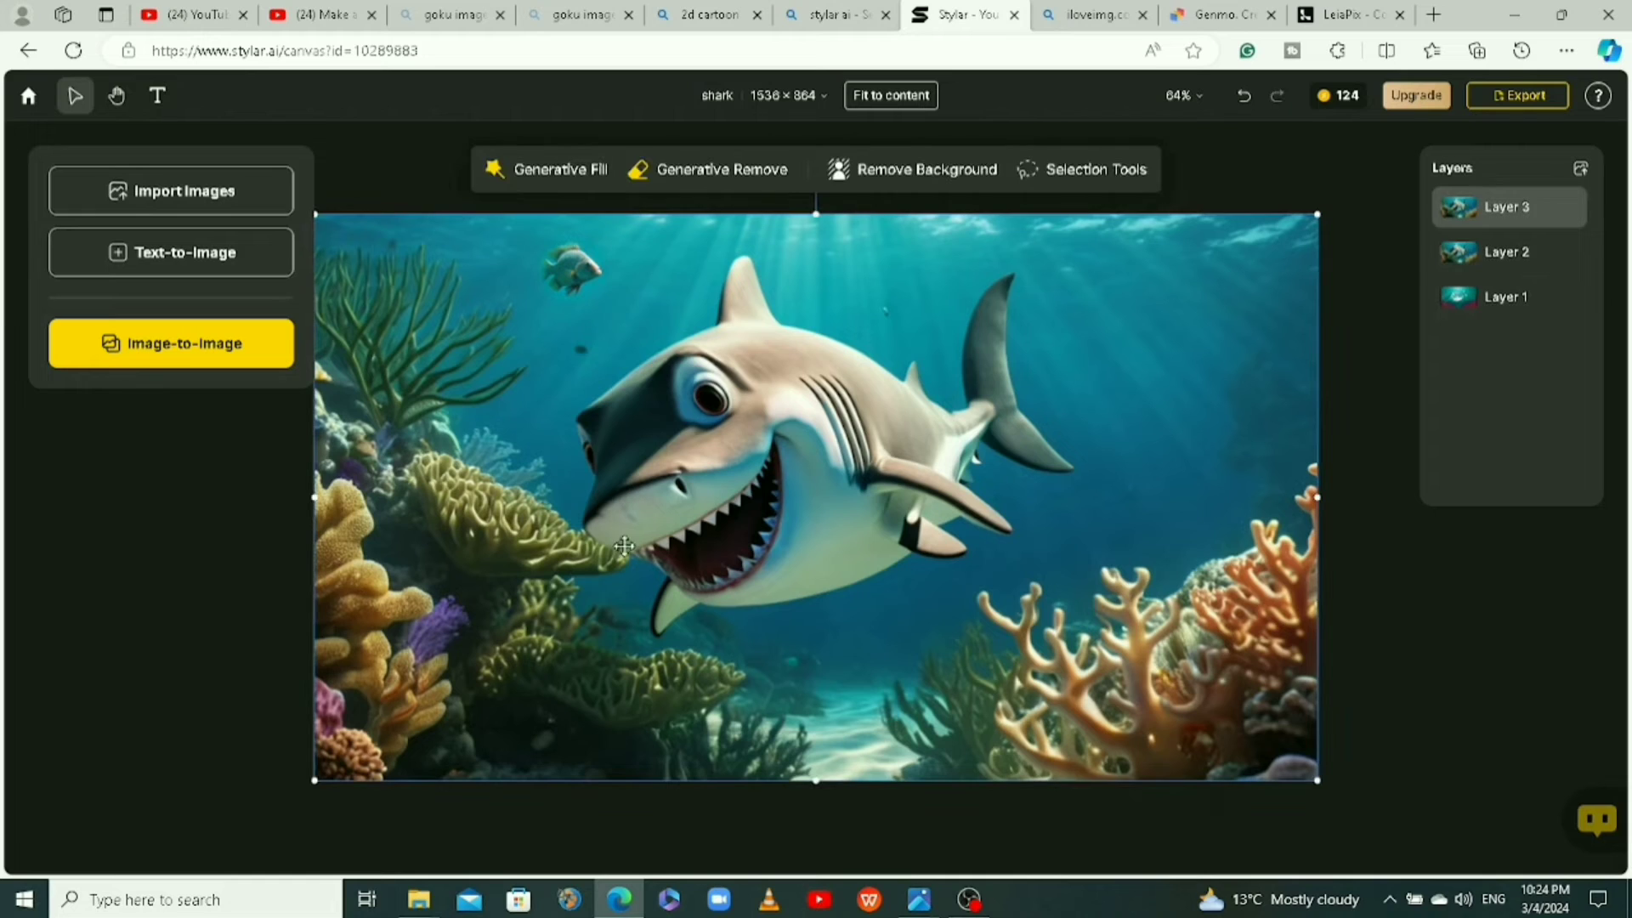
Step: Generative-fill 'a little shark' into the upper-right water and put it on canvas as Layer 4
{"action": "left_click", "coordinate": [564, 180]}
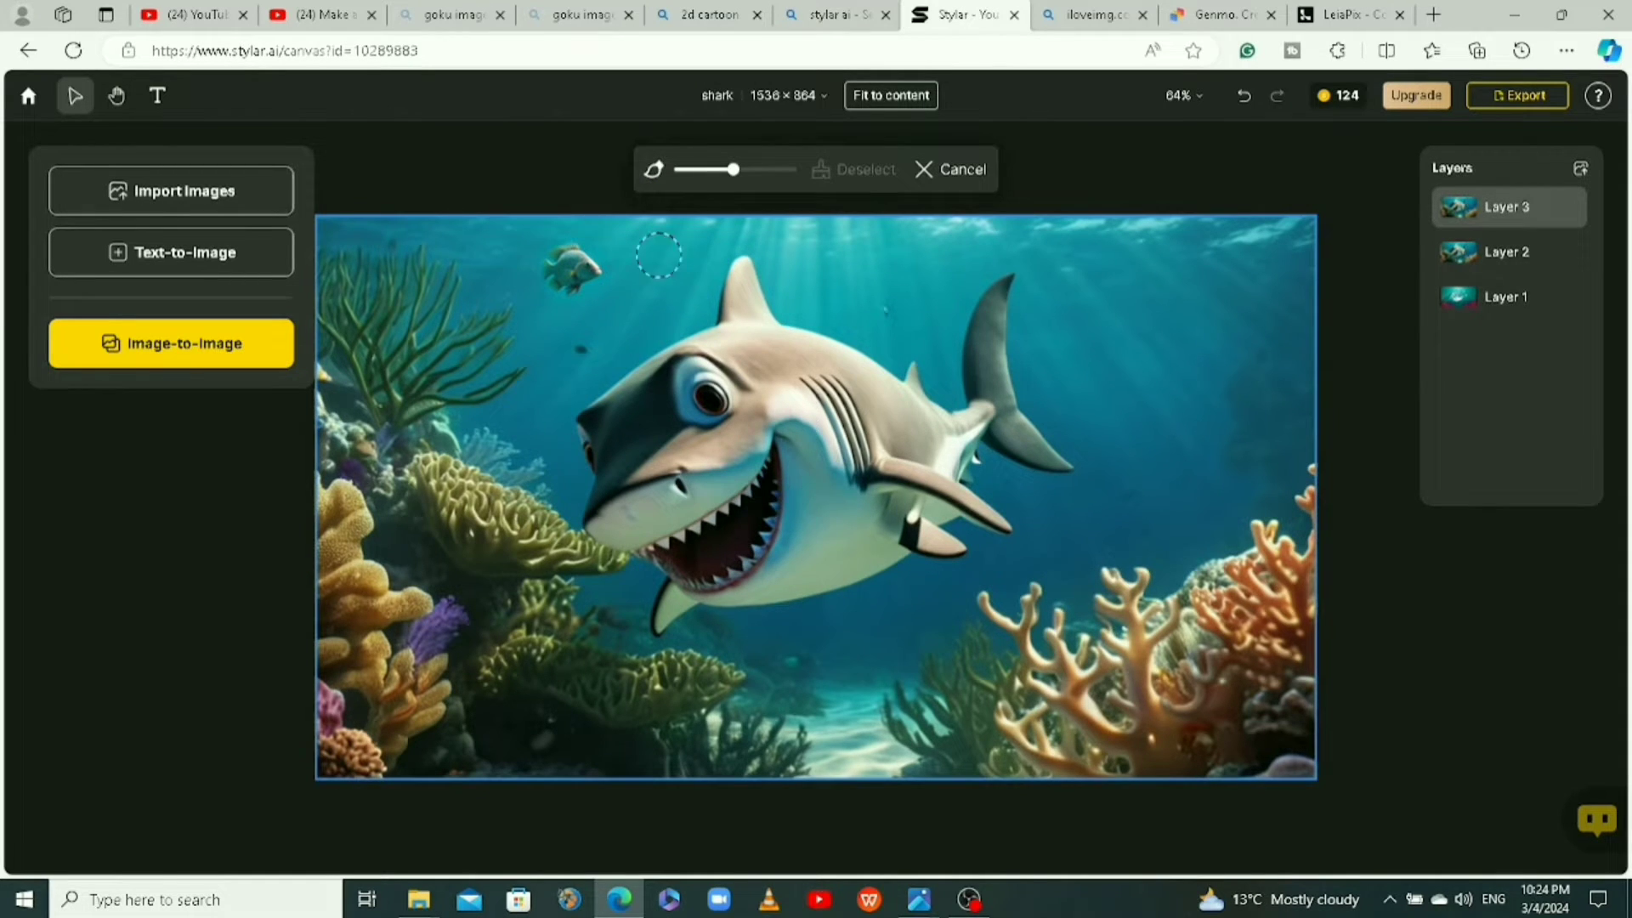
{"action": "mouse_move", "coordinate": [1199, 289]}
{"action": "left_mouse_down"}
{"action": "mouse_move", "coordinate": [1161, 302]}
{"action": "mouse_move", "coordinate": [1226, 310]}
{"action": "mouse_move", "coordinate": [1206, 290]}
{"action": "mouse_move", "coordinate": [1162, 306]}
{"action": "mouse_move", "coordinate": [1170, 356]}
{"action": "mouse_move", "coordinate": [1218, 329]}
{"action": "mouse_move", "coordinate": [1171, 268]}
{"action": "mouse_move", "coordinate": [1139, 353]}
{"action": "left_mouse_up"}
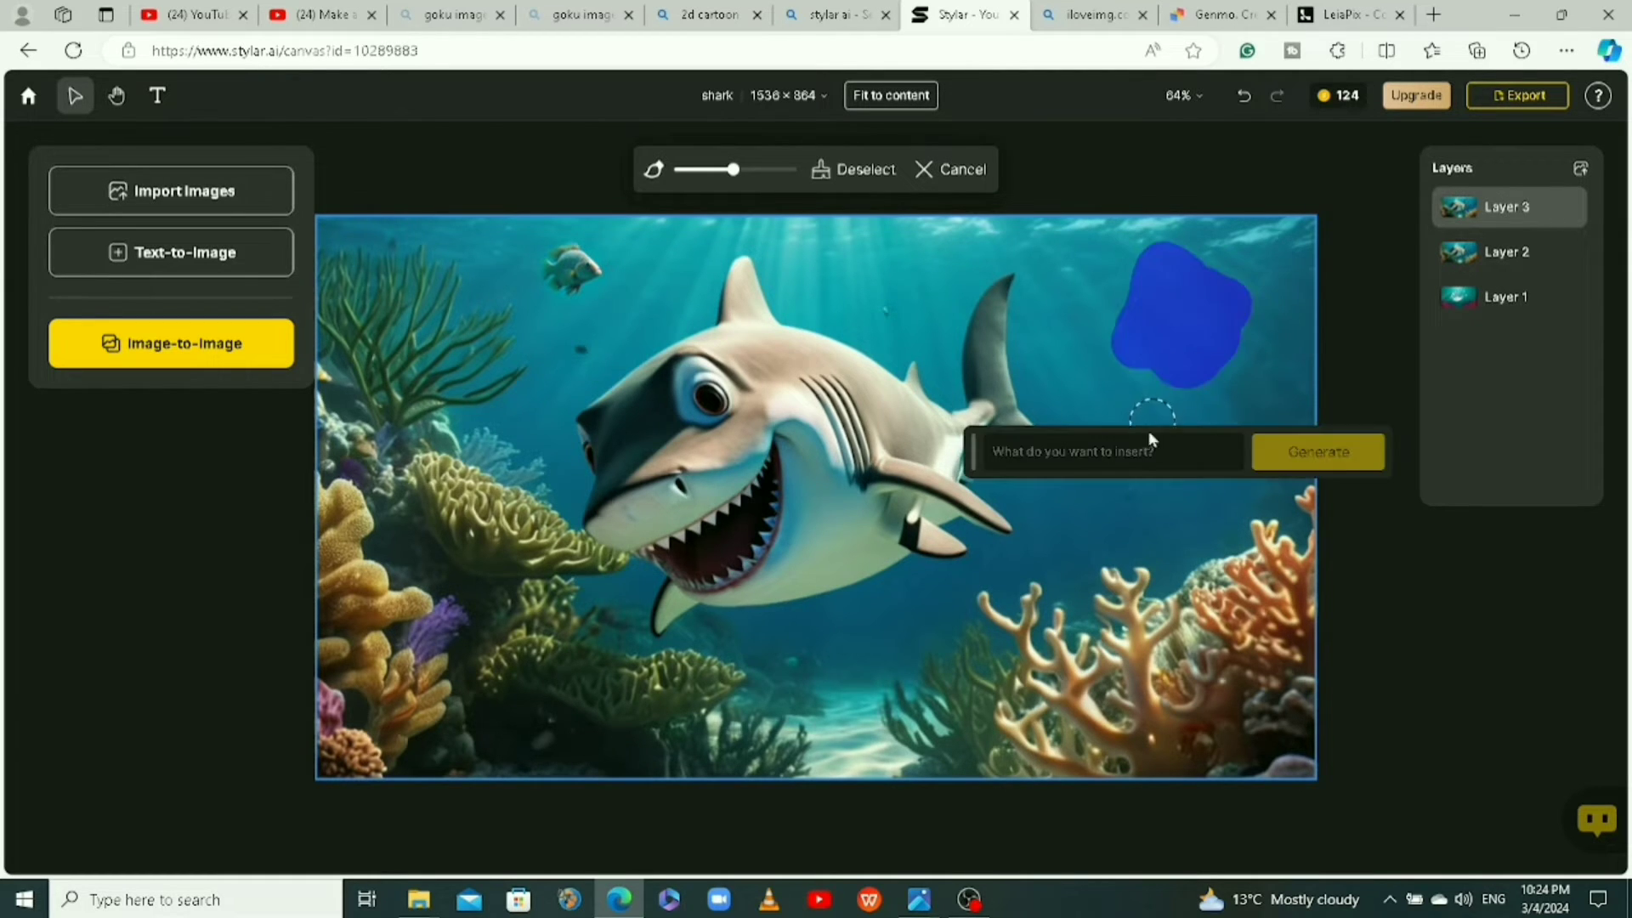
{"action": "left_click", "coordinate": [1134, 450]}
{"action": "type", "text": "a little shark"}
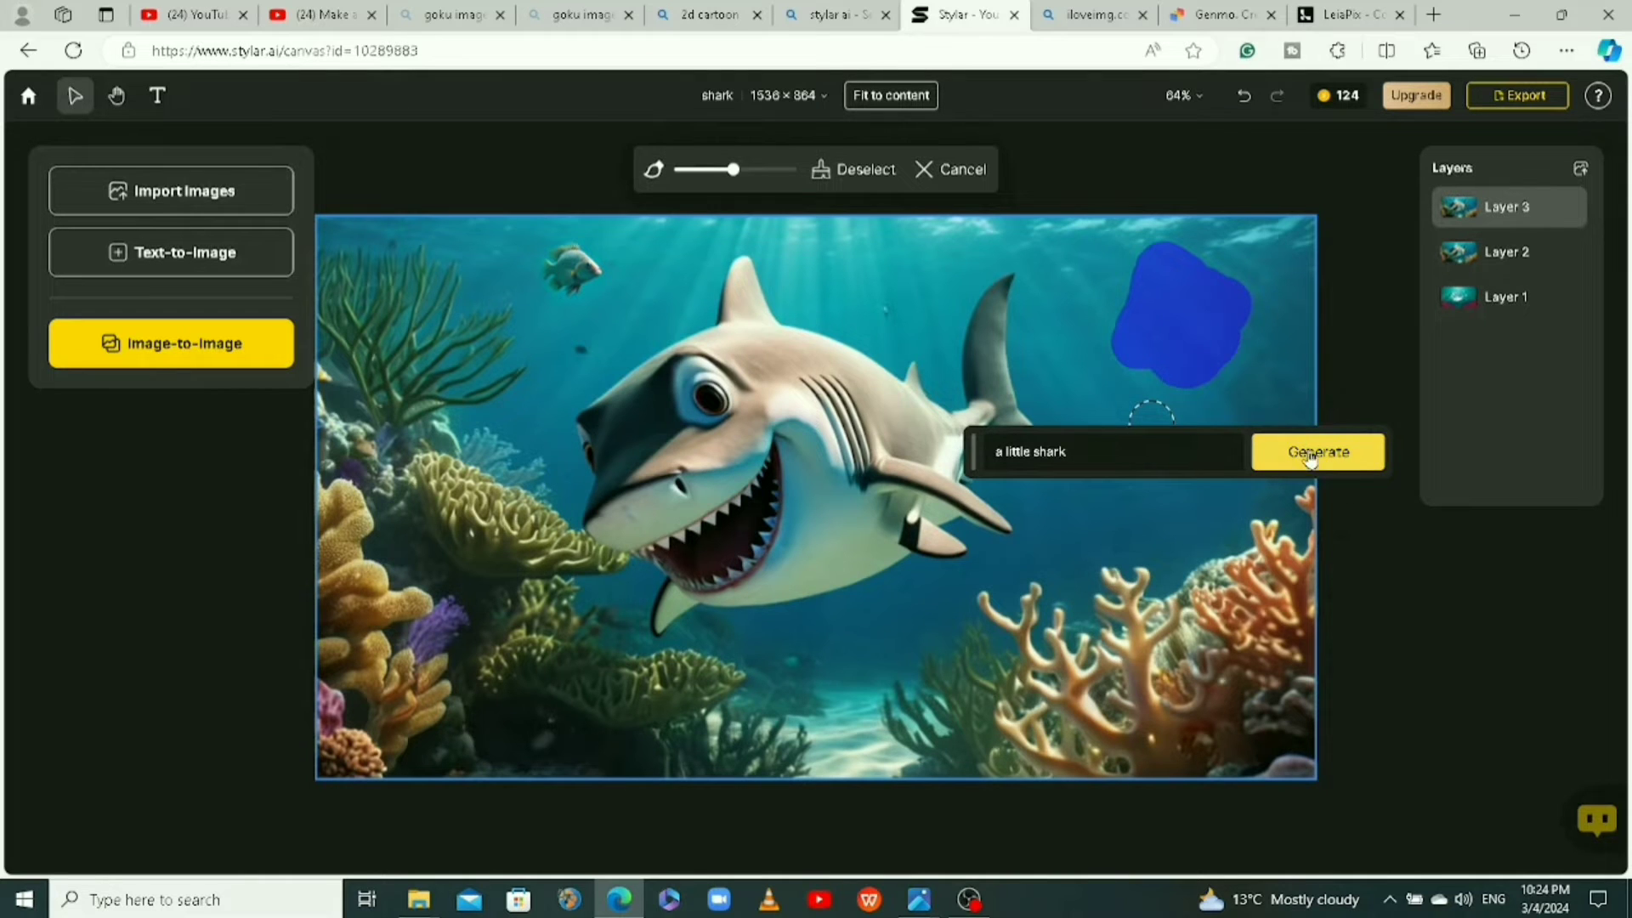
{"action": "left_click", "coordinate": [1318, 459]}
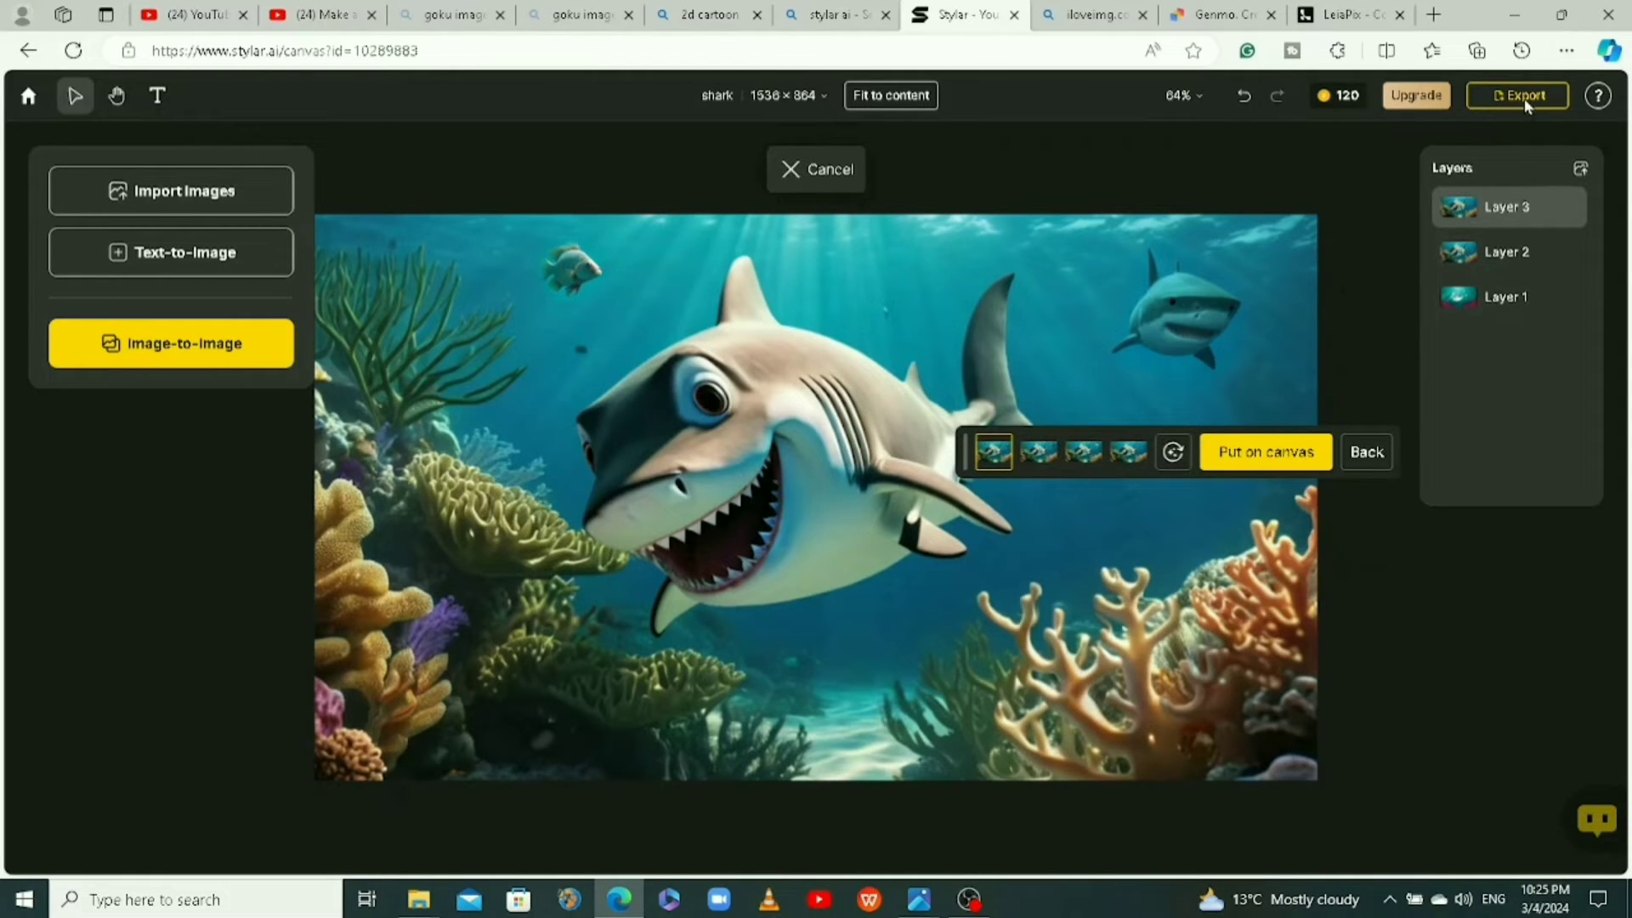
{"action": "left_click", "coordinate": [1264, 453]}
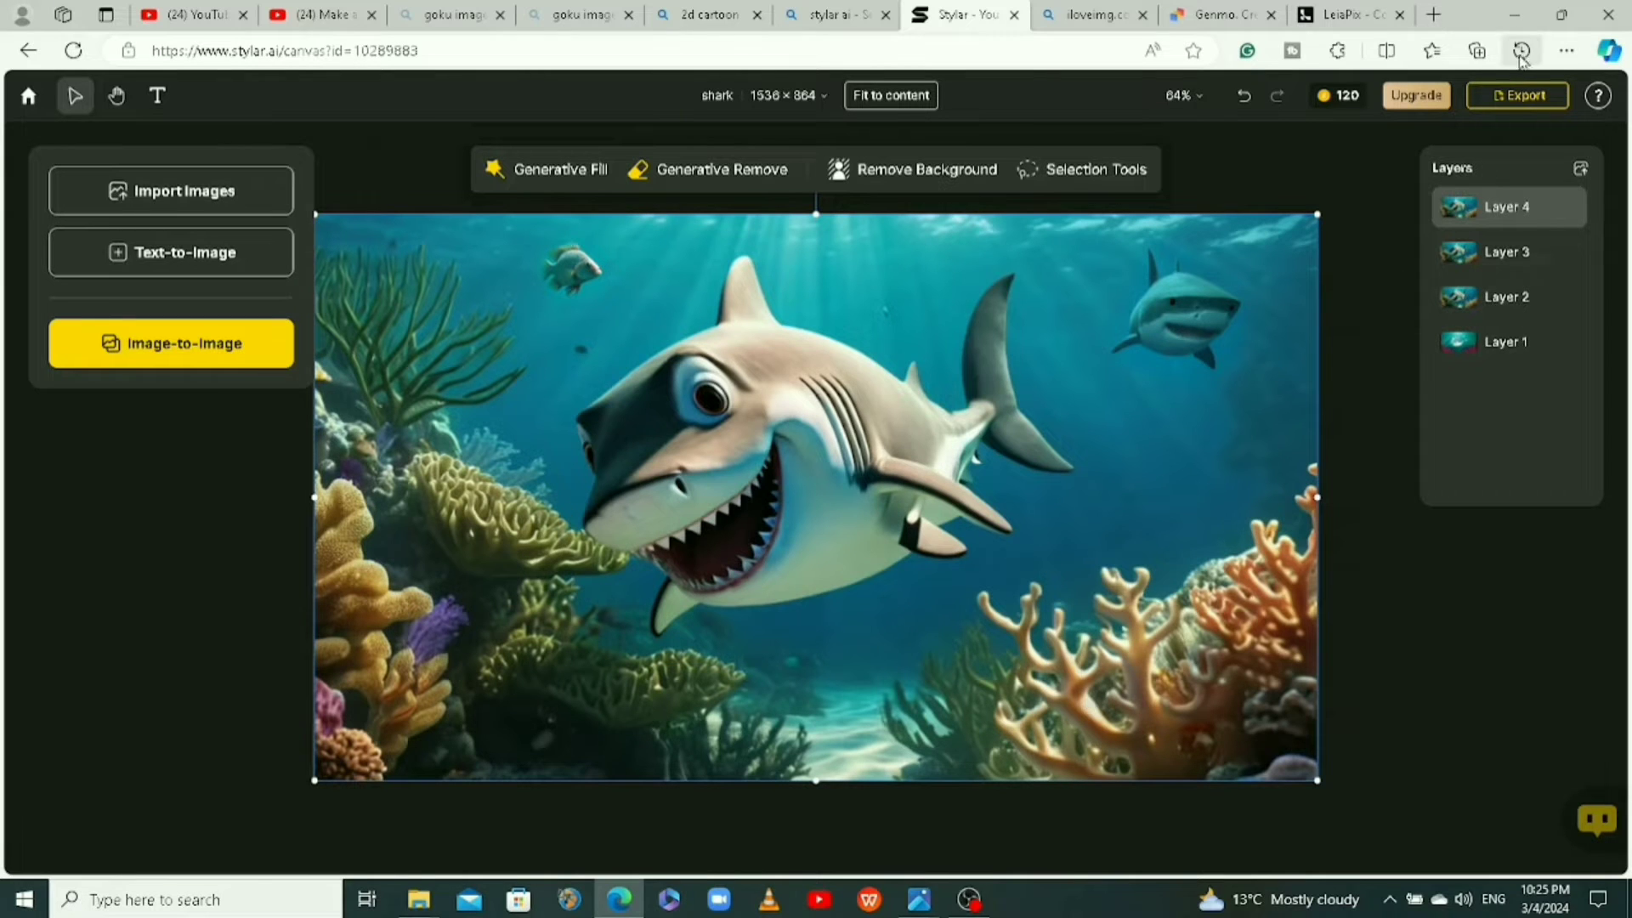
Step: Rename the project to 'shark 2' in the project settings
{"action": "left_click", "coordinate": [1514, 99]}
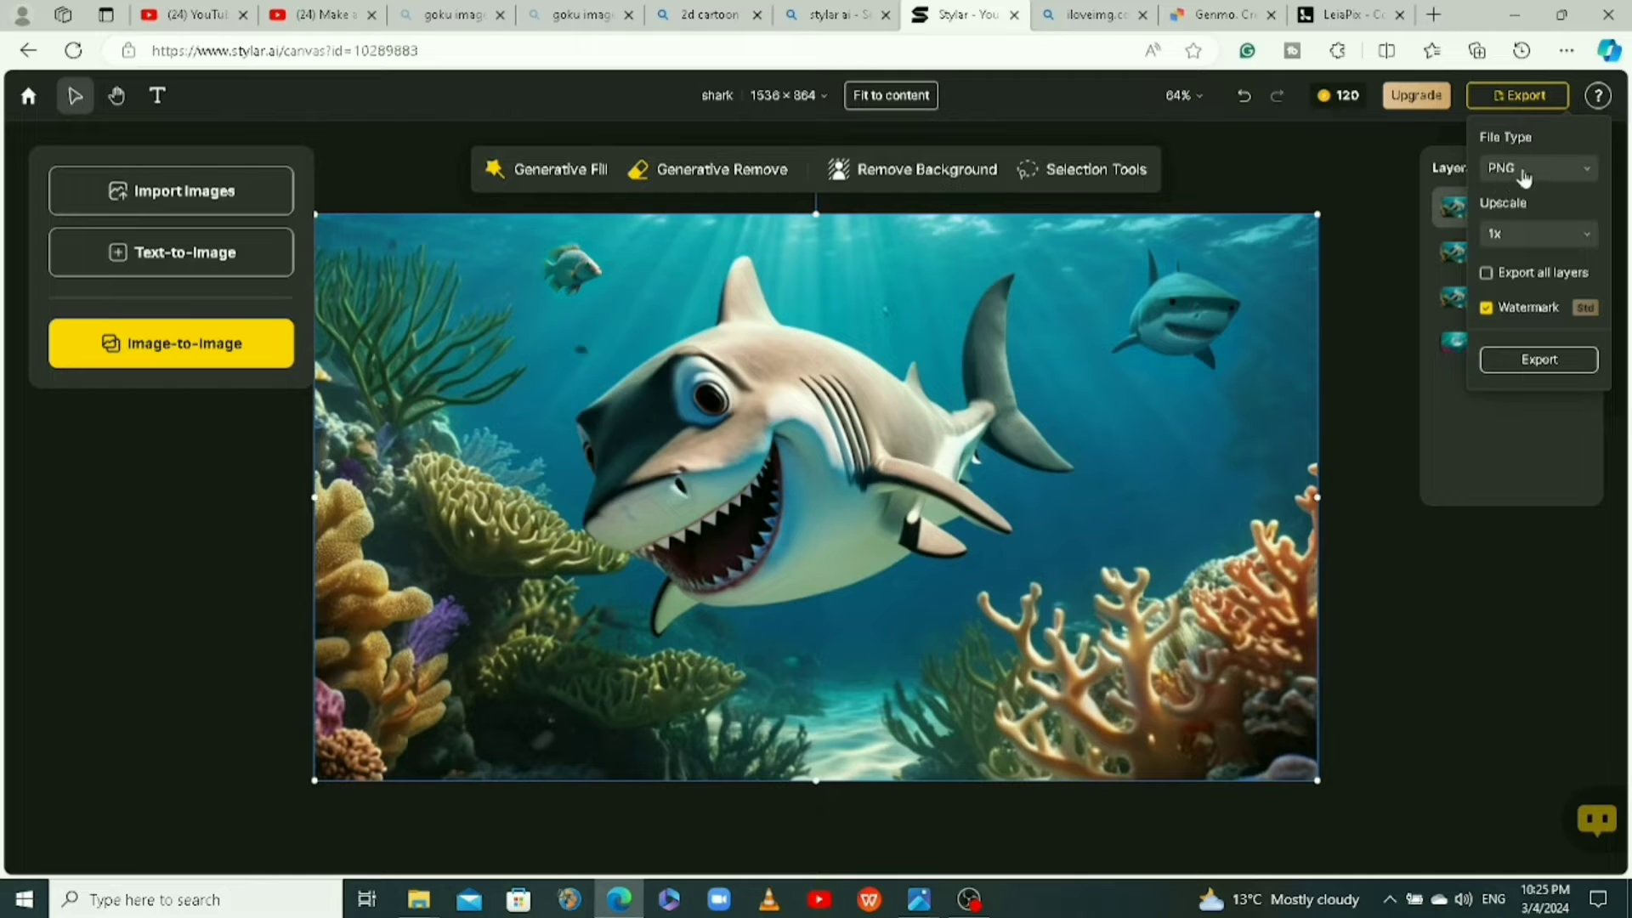
{"action": "left_click", "coordinate": [716, 97]}
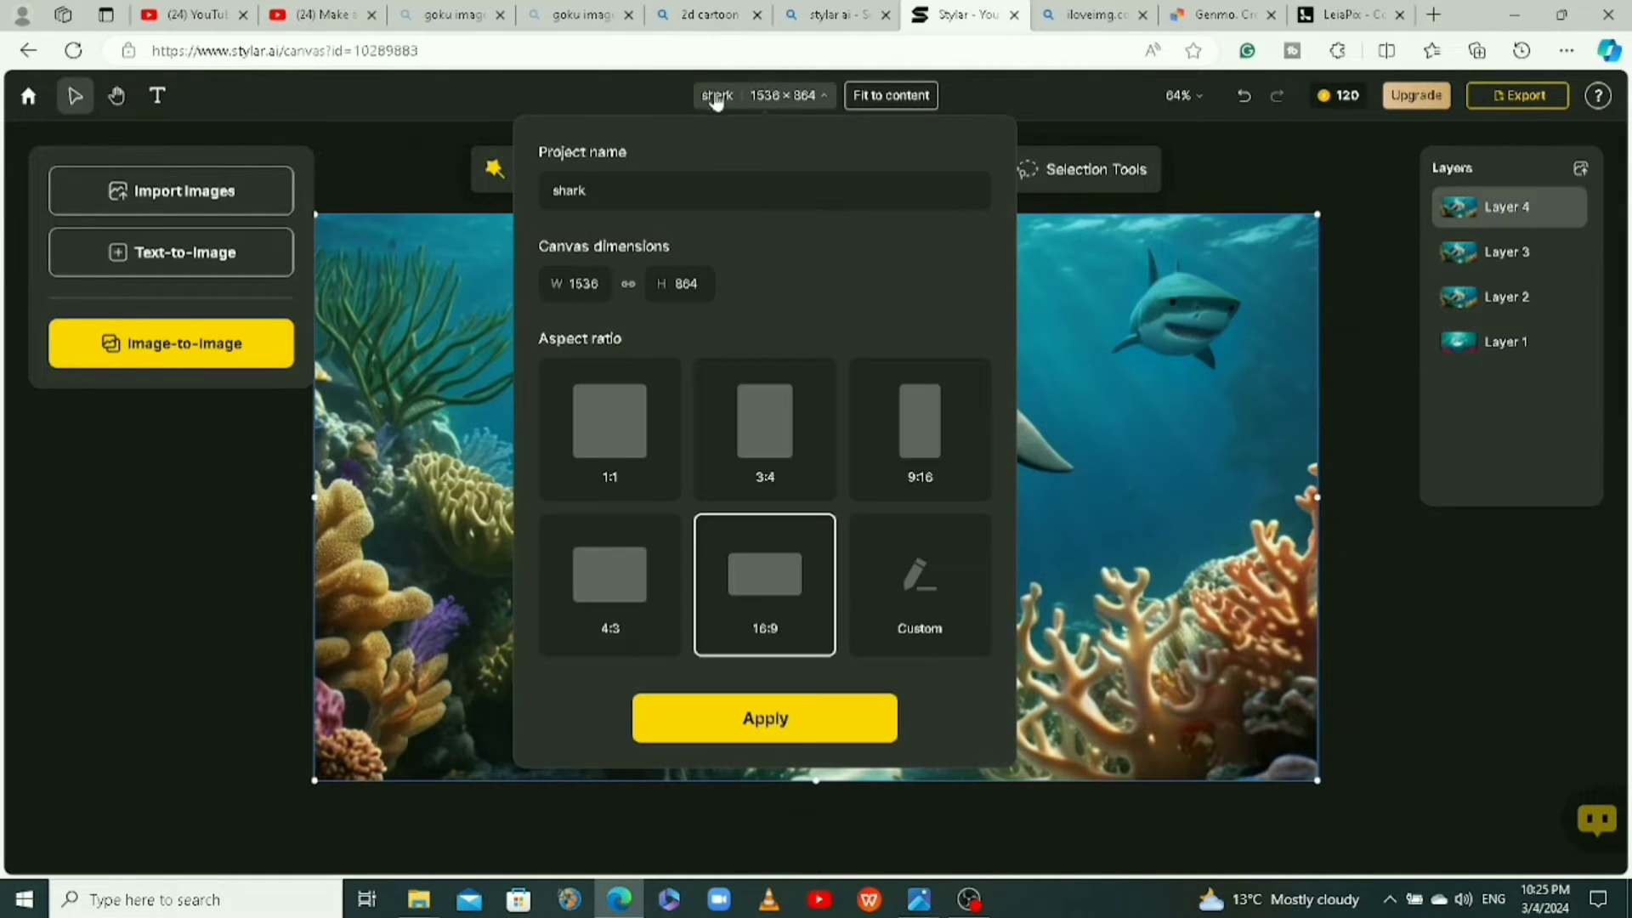
{"action": "double_click", "coordinate": [624, 189]}
{"action": "left_click", "coordinate": [633, 198]}
{"action": "type", "text": "2"}
{"action": "left_click", "coordinate": [806, 696]}
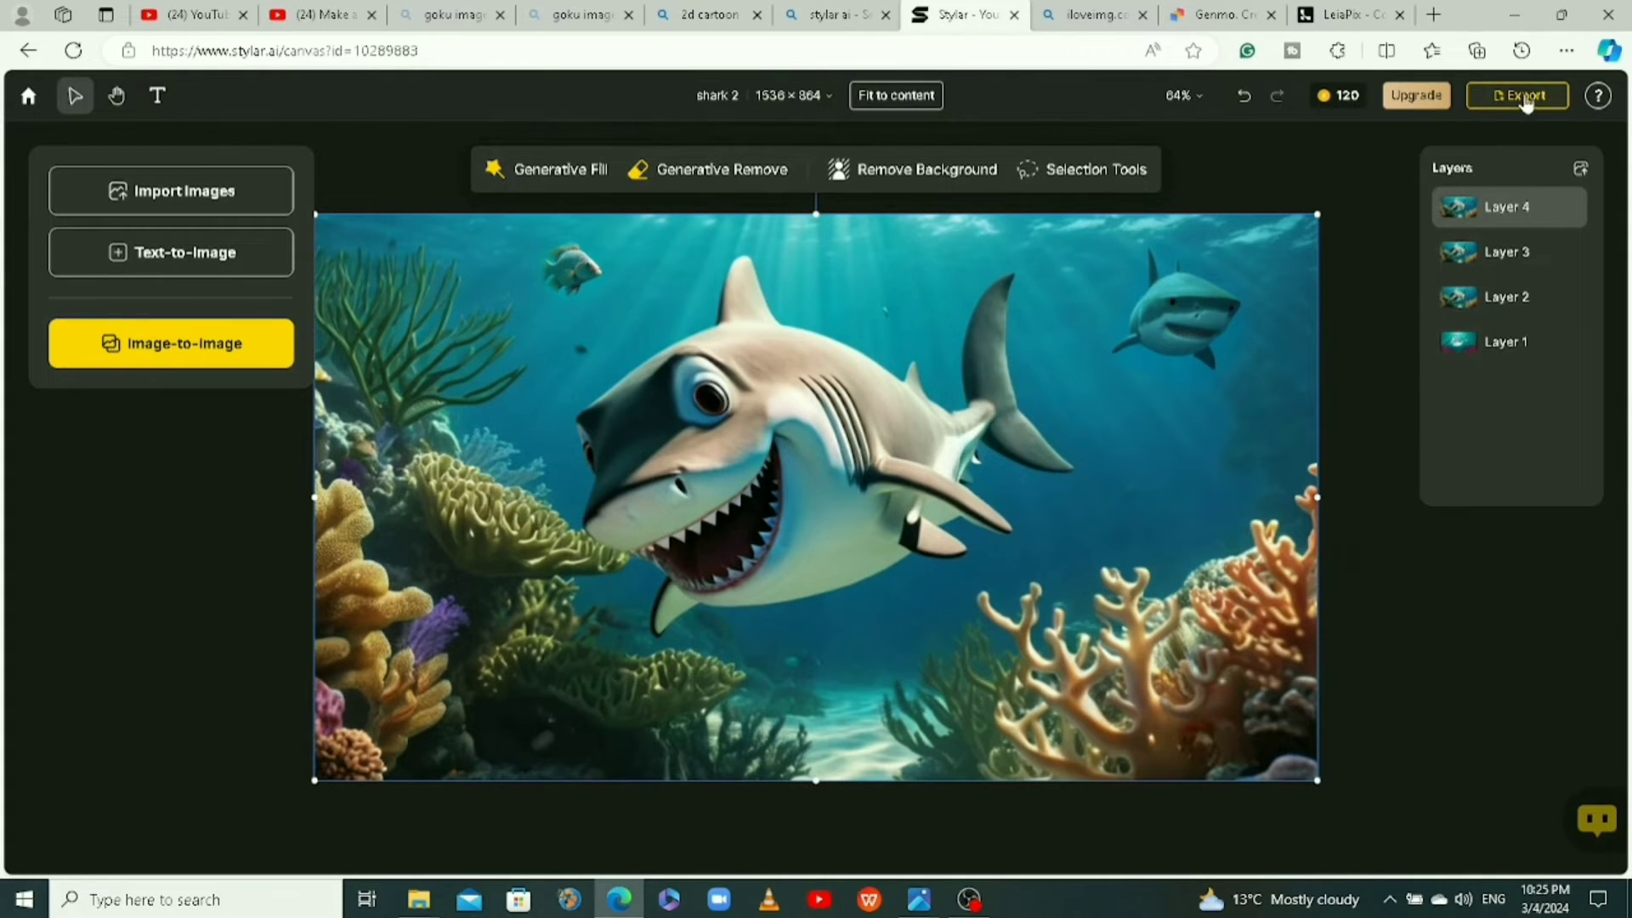
Step: Export the image as a PNG download
{"action": "left_click", "coordinate": [1526, 97]}
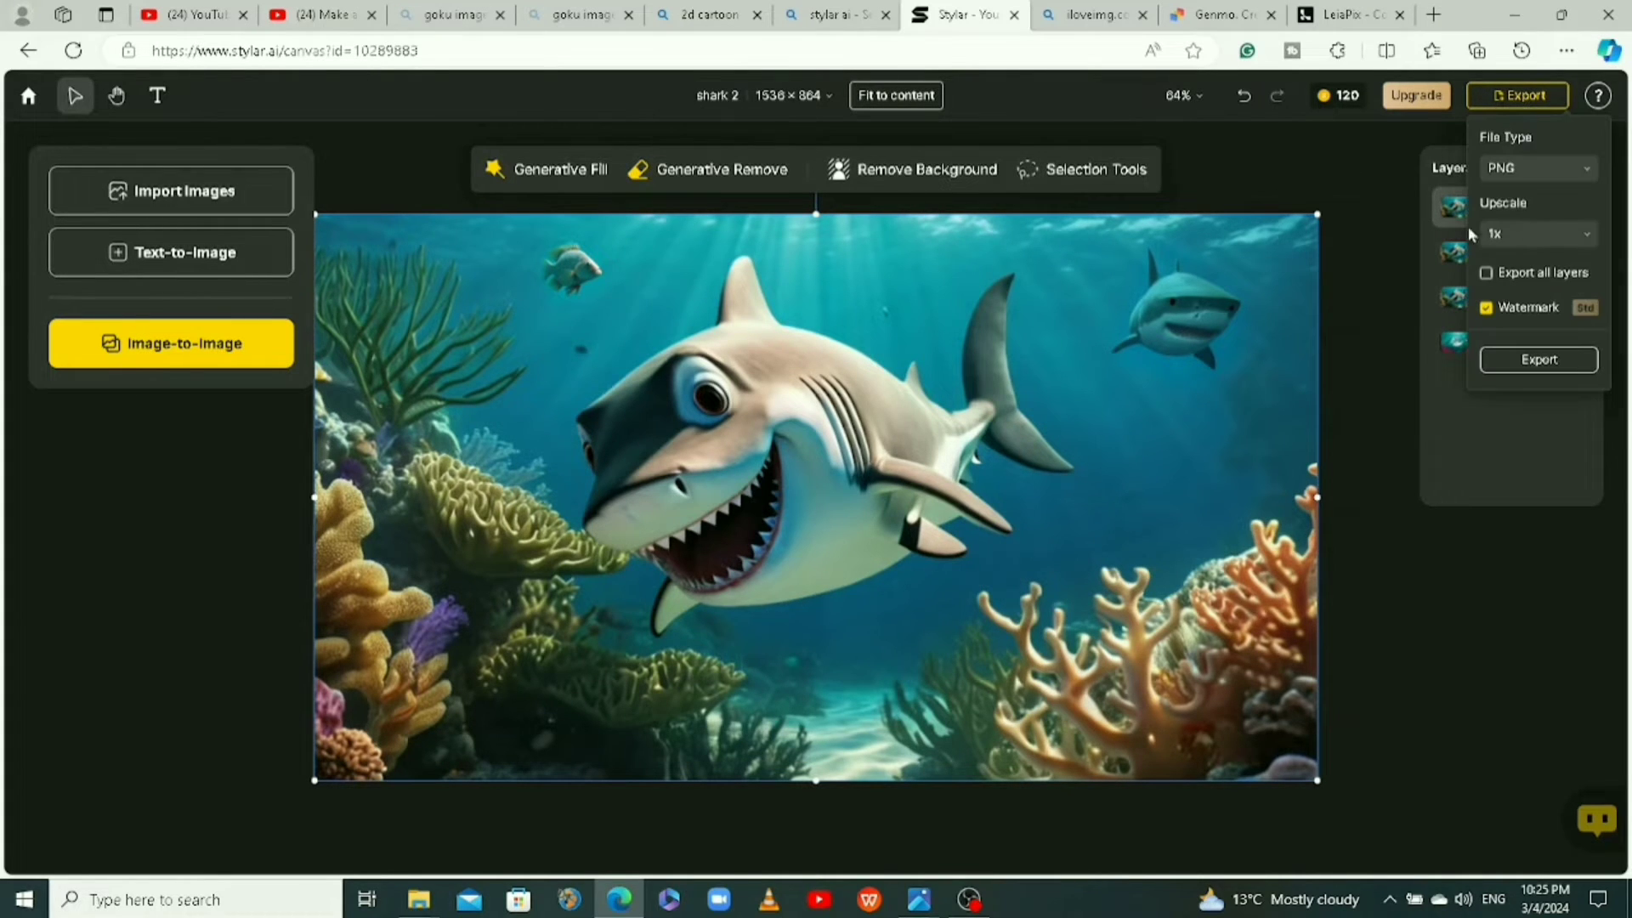
{"action": "left_click", "coordinate": [1522, 374]}
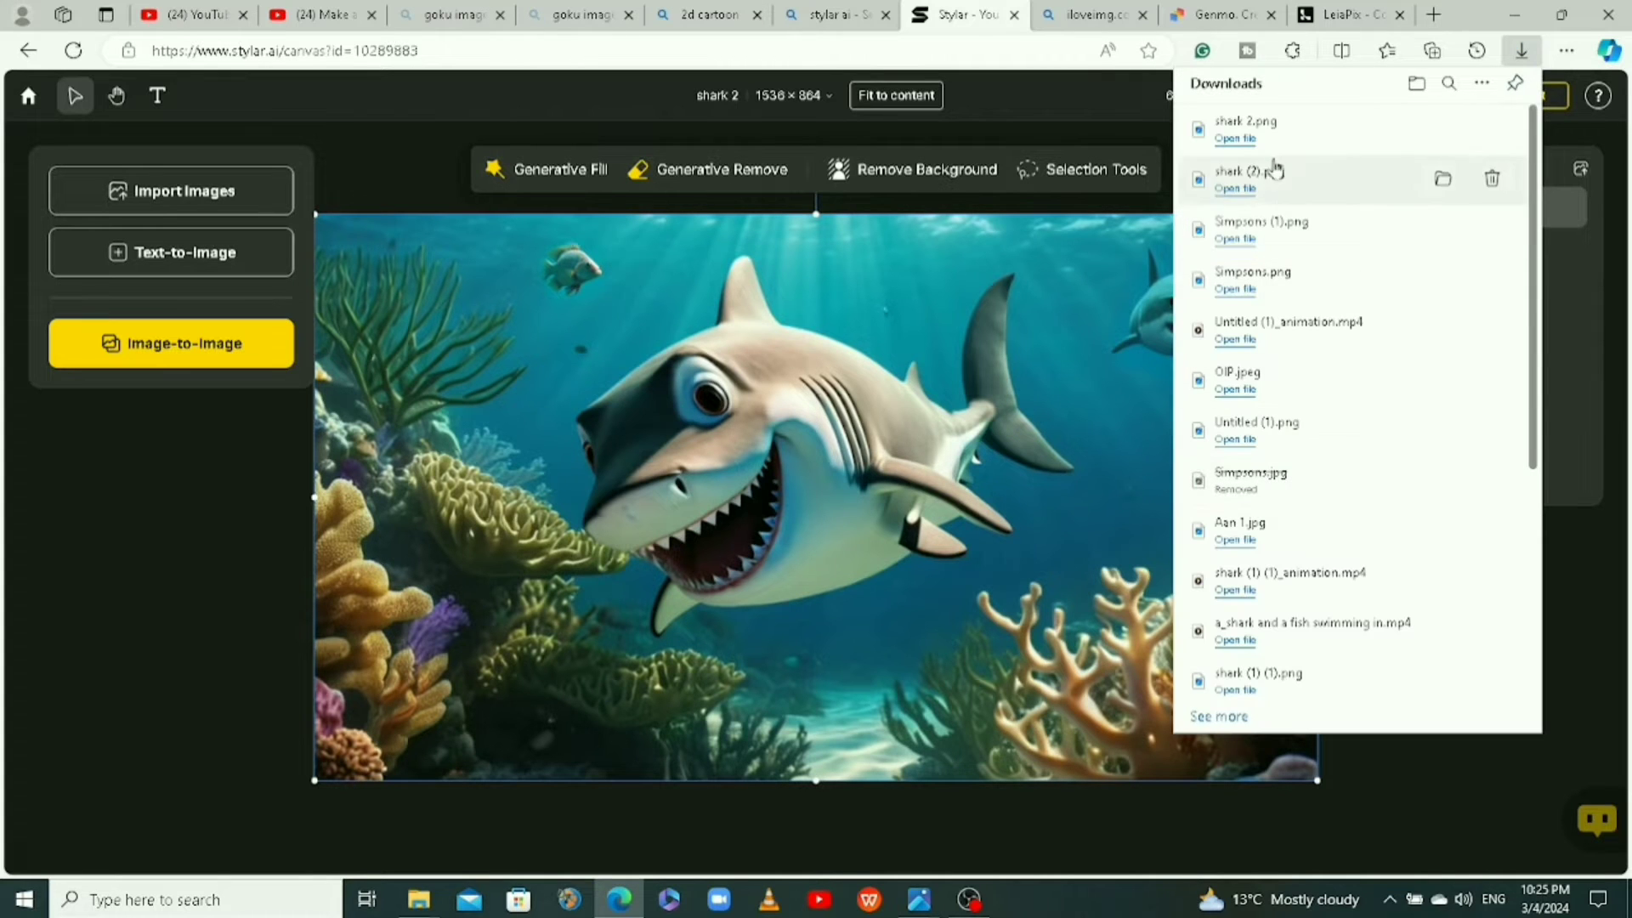
{"action": "left_click", "coordinate": [1386, 775]}
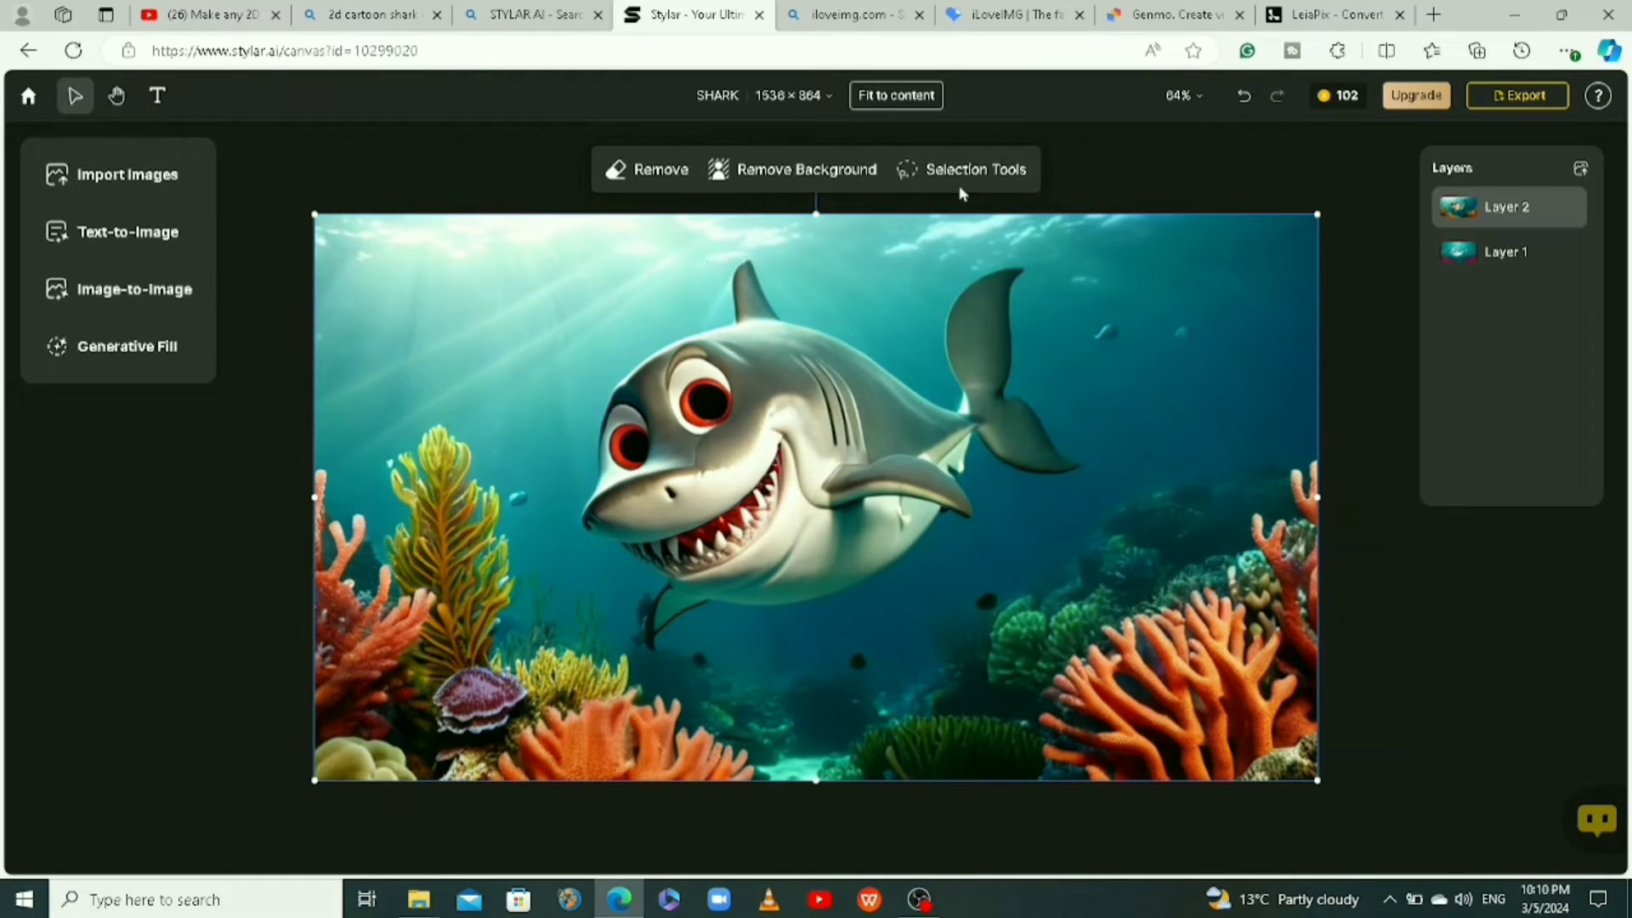
Step: Briefly check Selection Tools, then move on to the iLoveIMG home page
{"action": "left_click", "coordinate": [925, 173]}
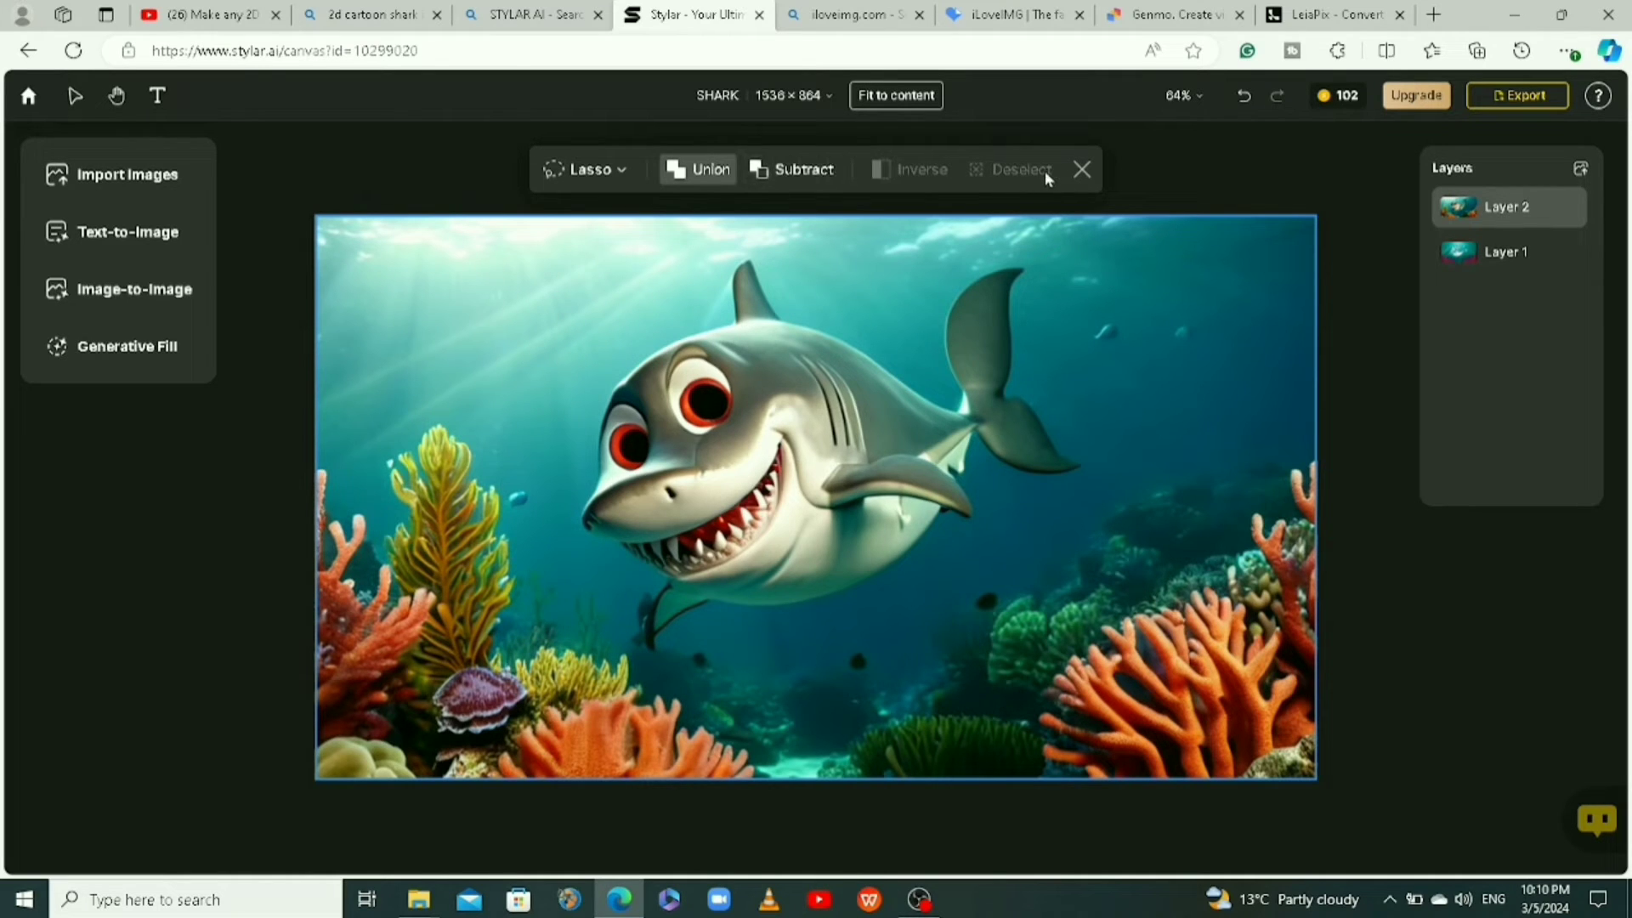
{"action": "left_click", "coordinate": [1082, 172]}
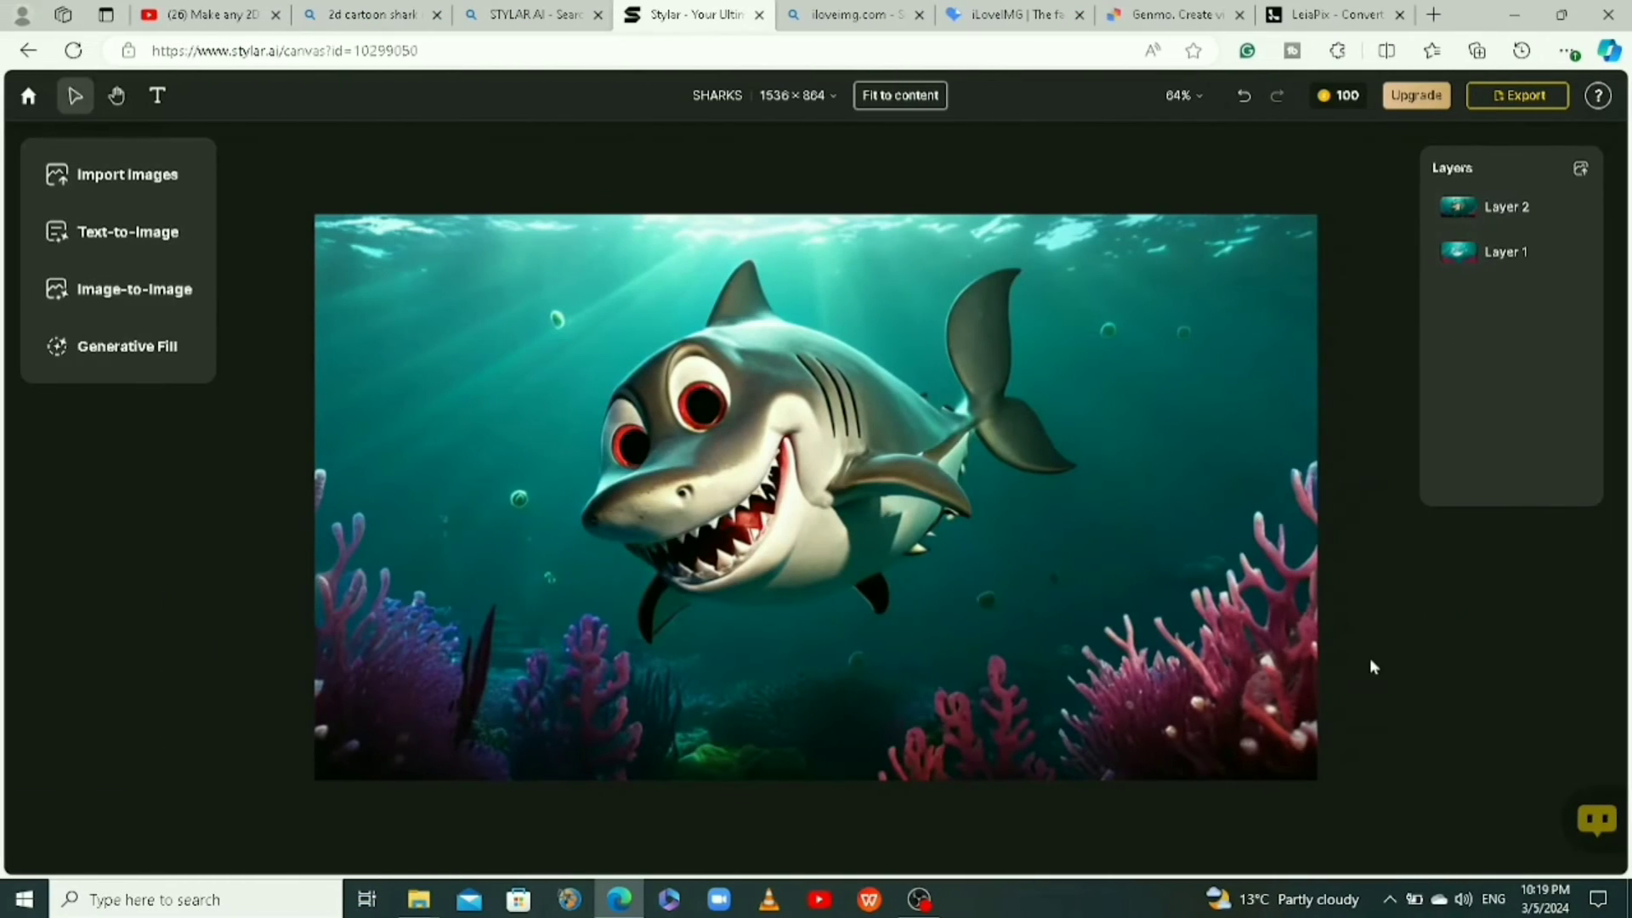
{"action": "left_click", "coordinate": [993, 21]}
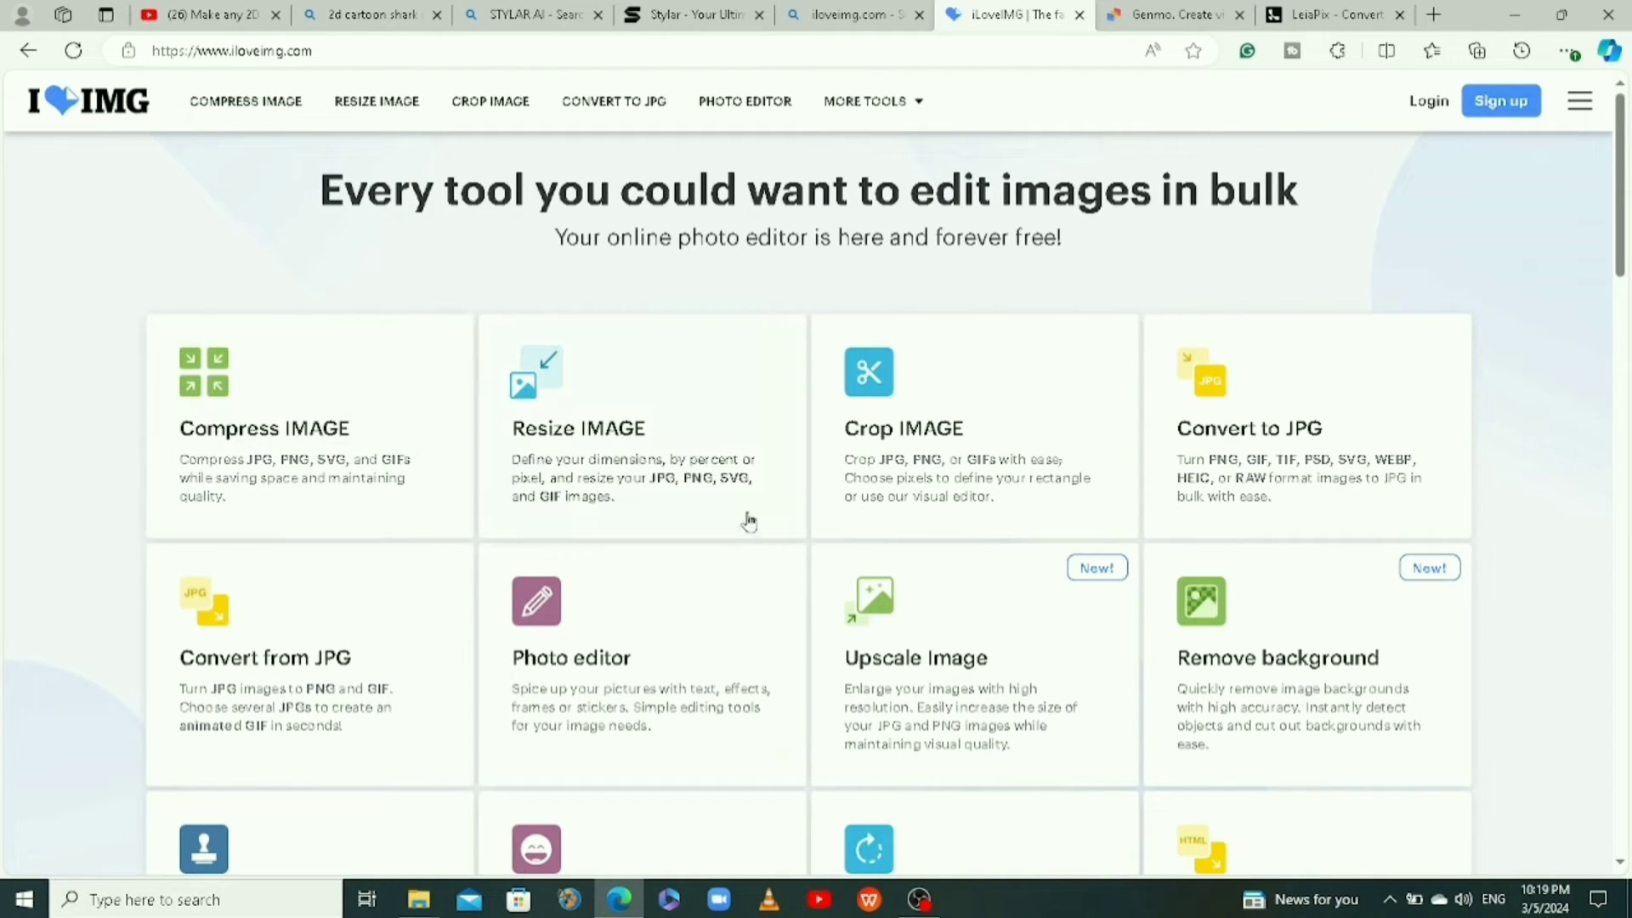
Step: Load SHARKS.png from Downloads into iLoveIMG's Upscale Image tool at 2x
{"action": "left_click", "coordinate": [950, 666]}
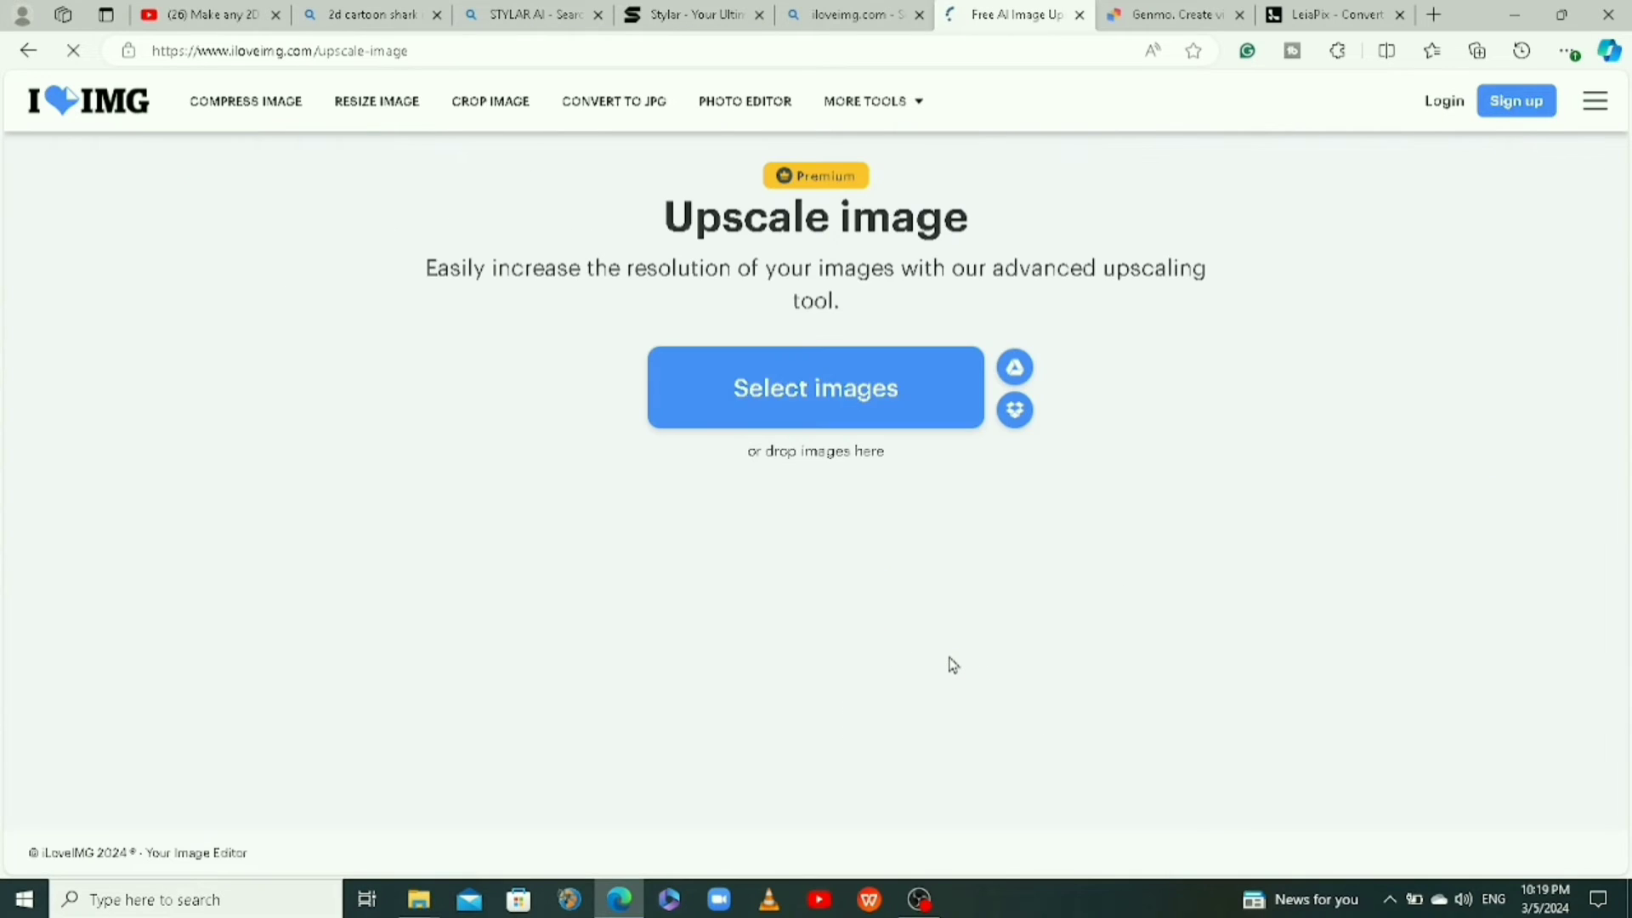
{"action": "left_click", "coordinate": [865, 401]}
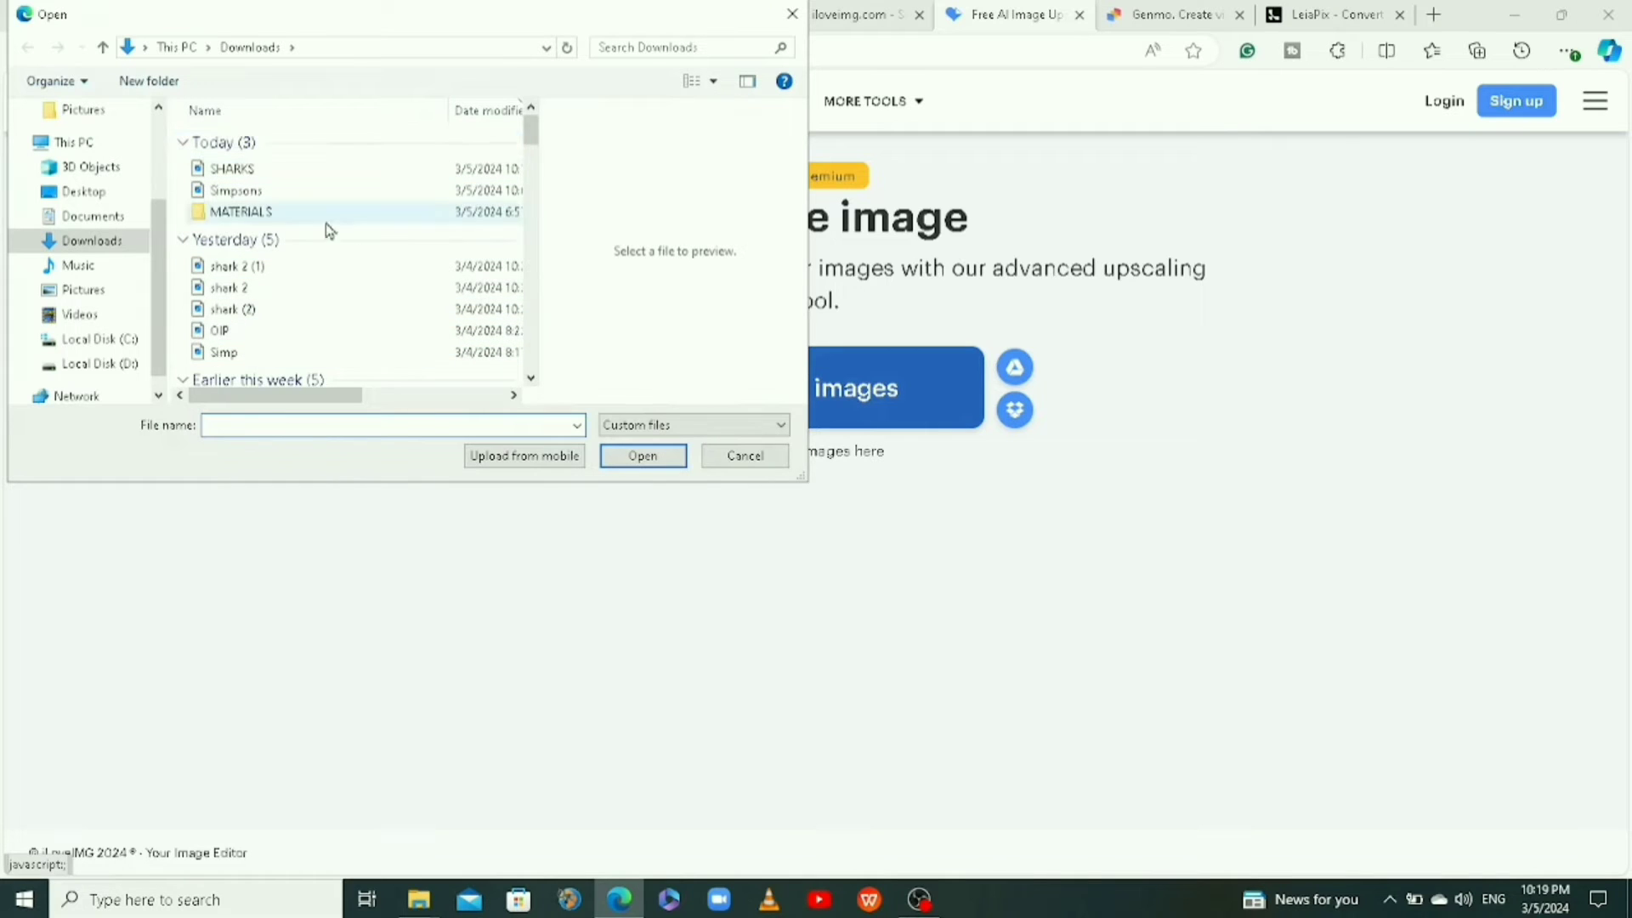
{"action": "left_click", "coordinate": [253, 180]}
{"action": "left_click", "coordinate": [640, 459]}
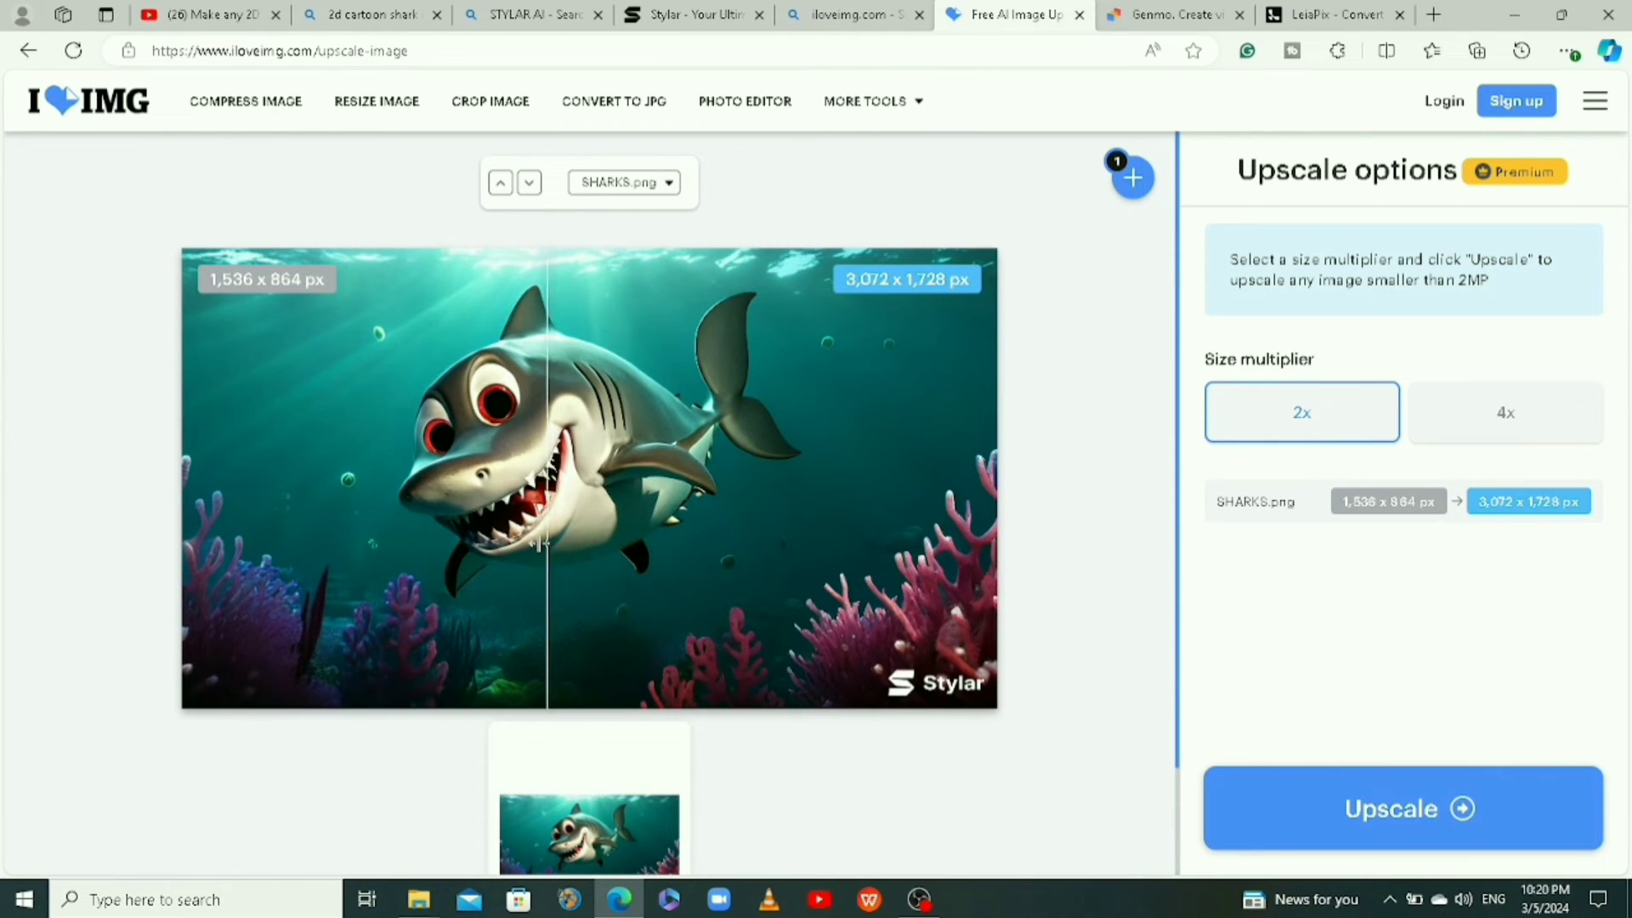
Step: Upscale SHARKS to 3,072 × 1,728 px, then go to Genmo's video creation page
{"action": "left_click", "coordinate": [1450, 827]}
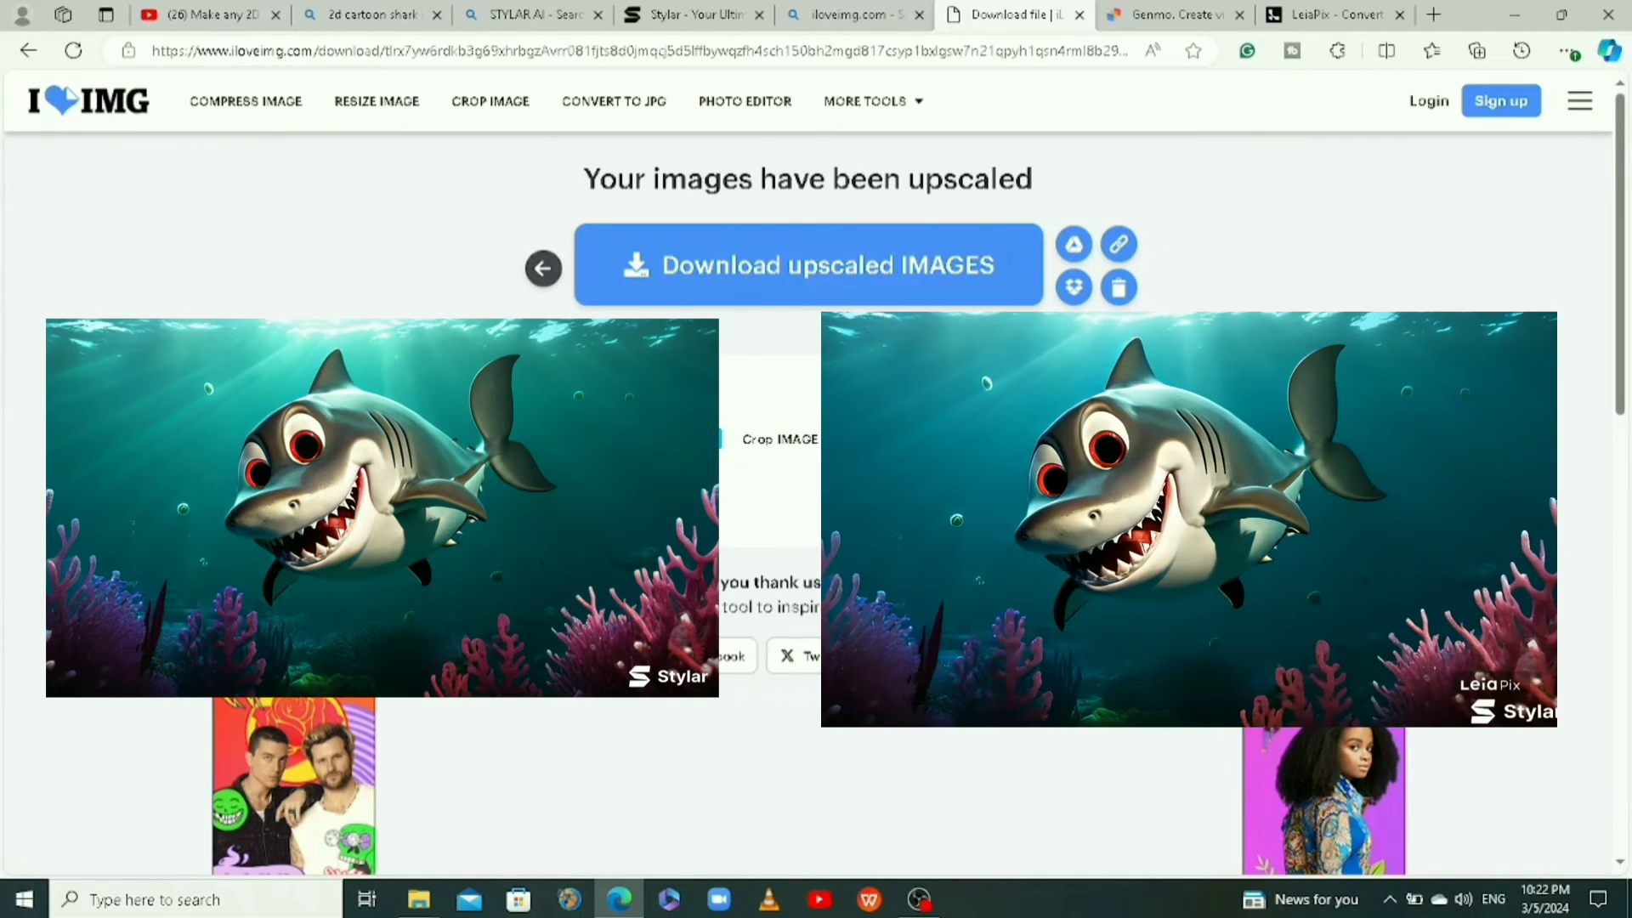
{"action": "left_click", "coordinate": [1162, 19]}
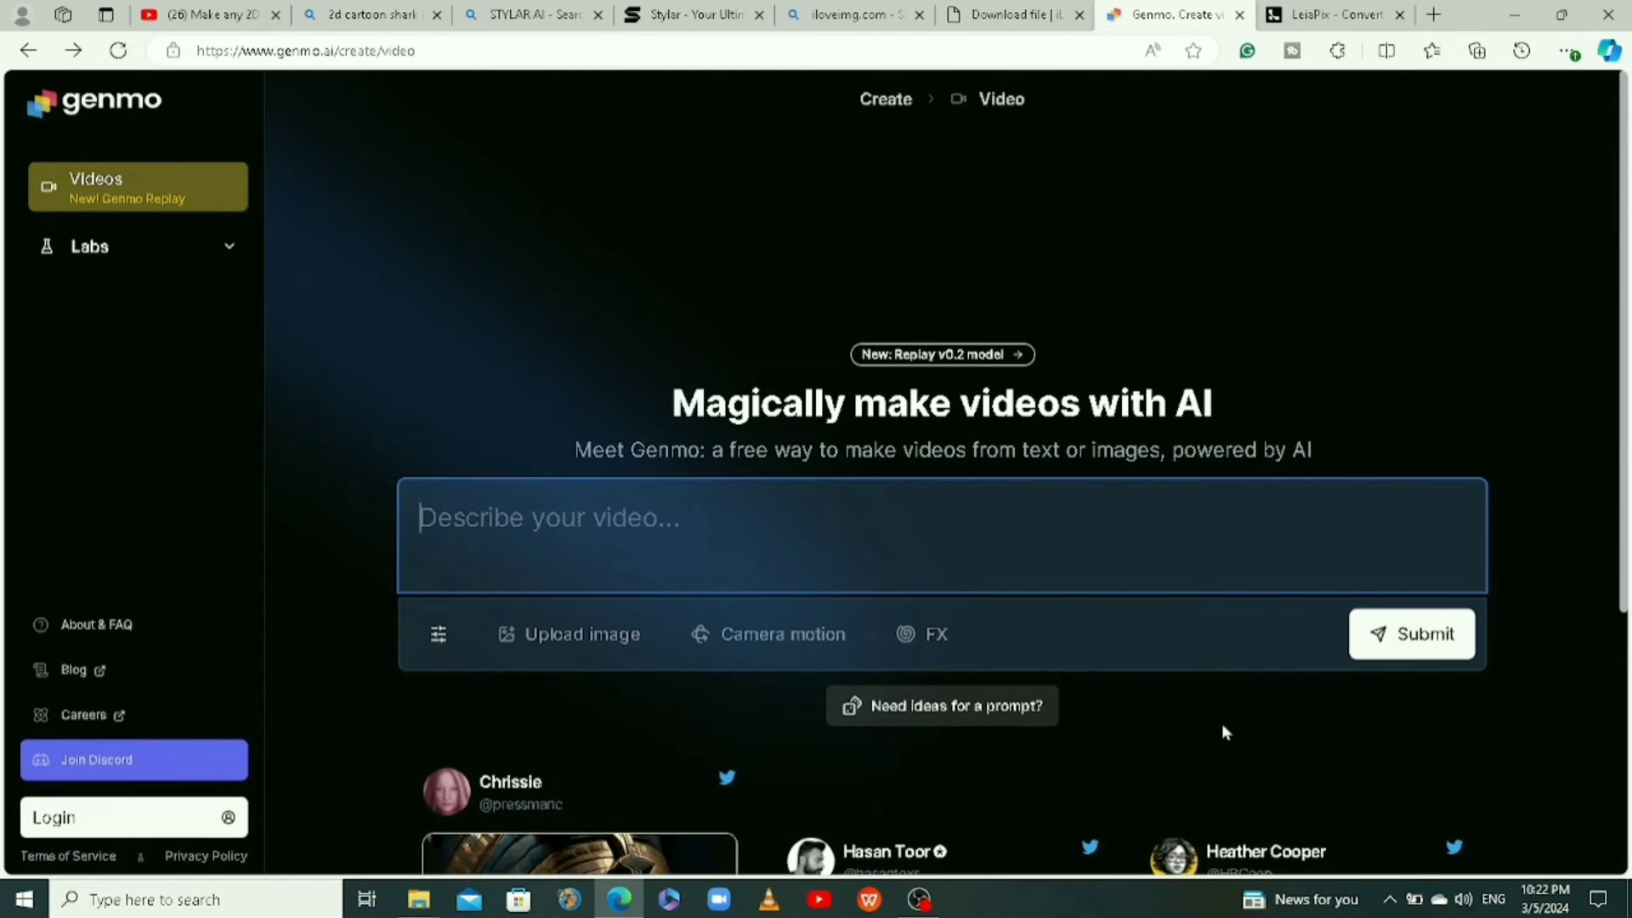
Step: Sign in with Google and upload SHARKS (1) as the source image for the smiling-shark prompt
{"action": "left_click", "coordinate": [540, 630]}
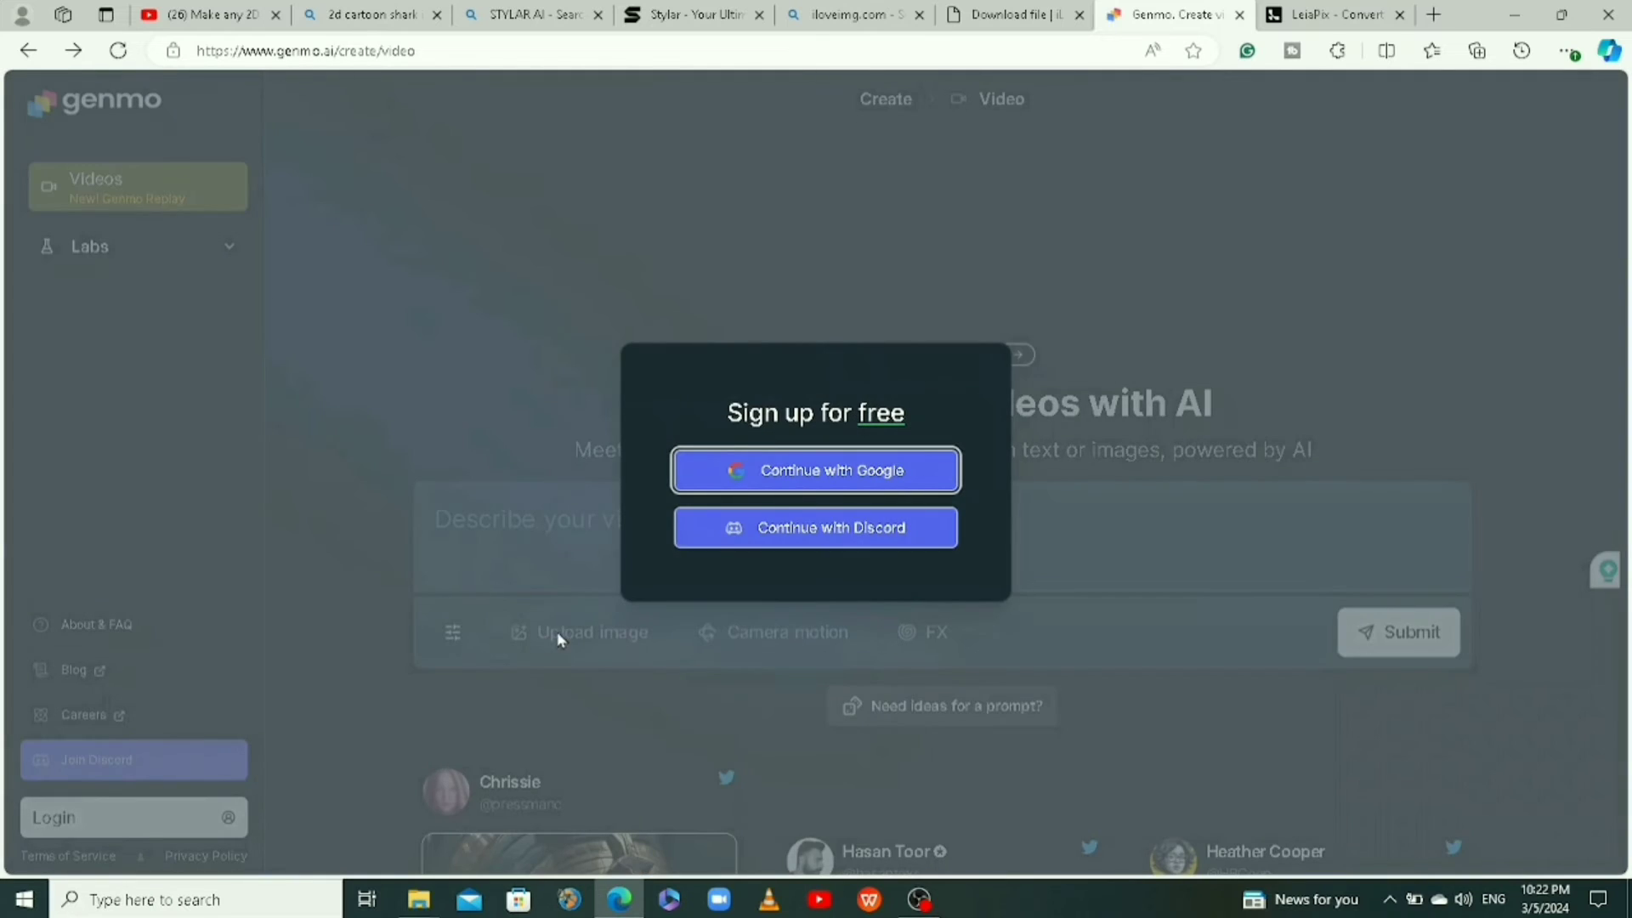
{"action": "left_click", "coordinate": [835, 479]}
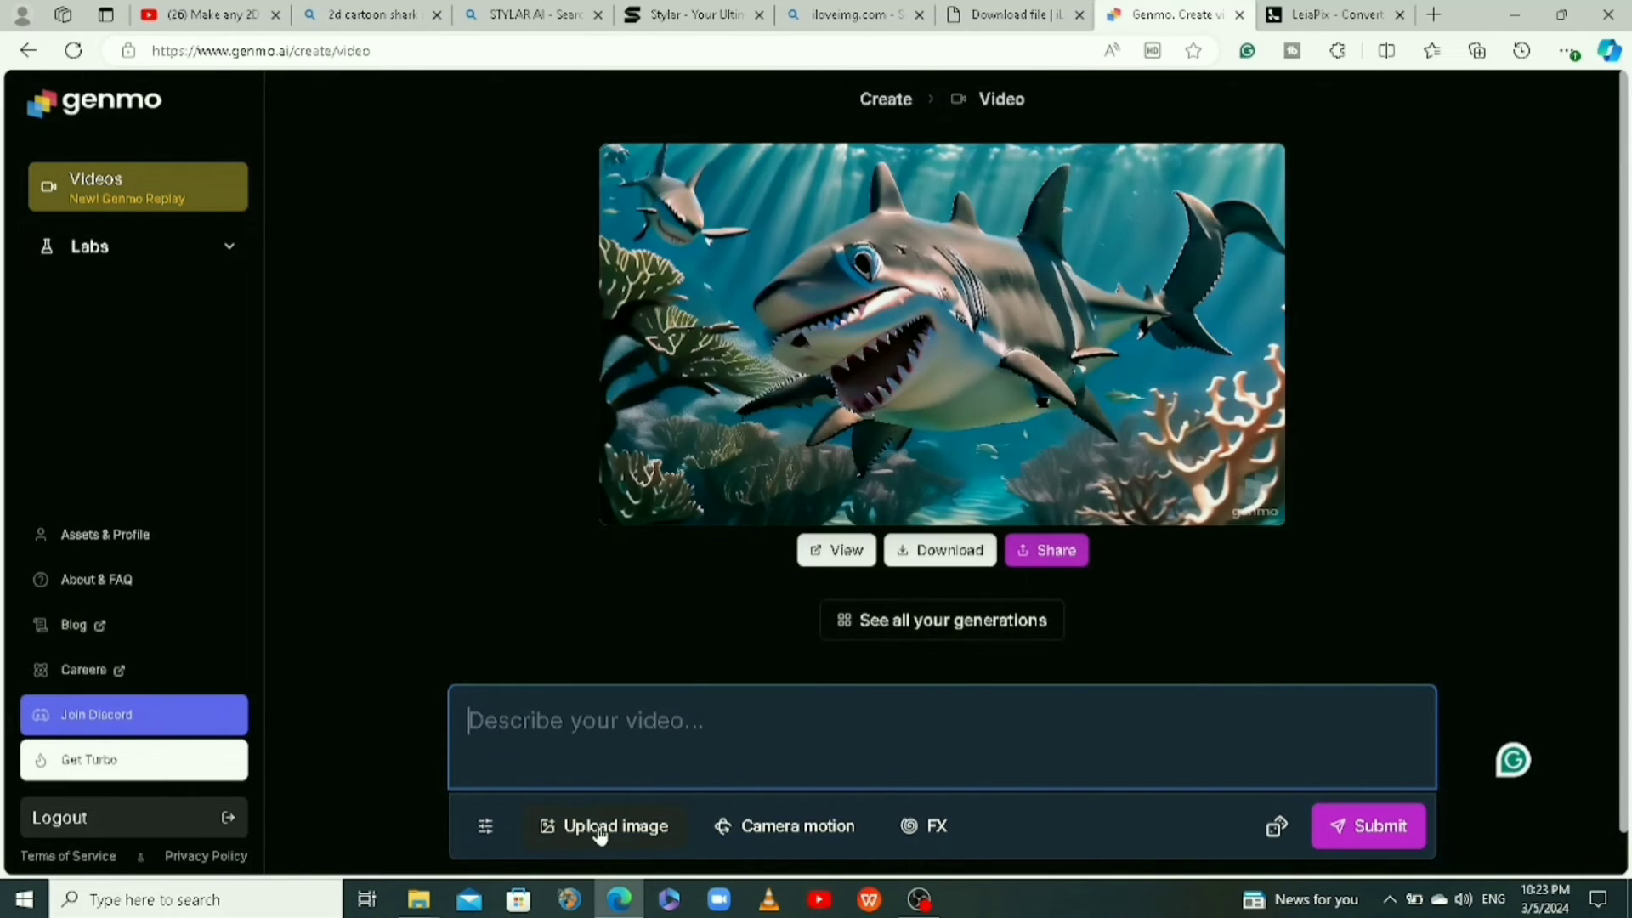
{"action": "left_click", "coordinate": [600, 829]}
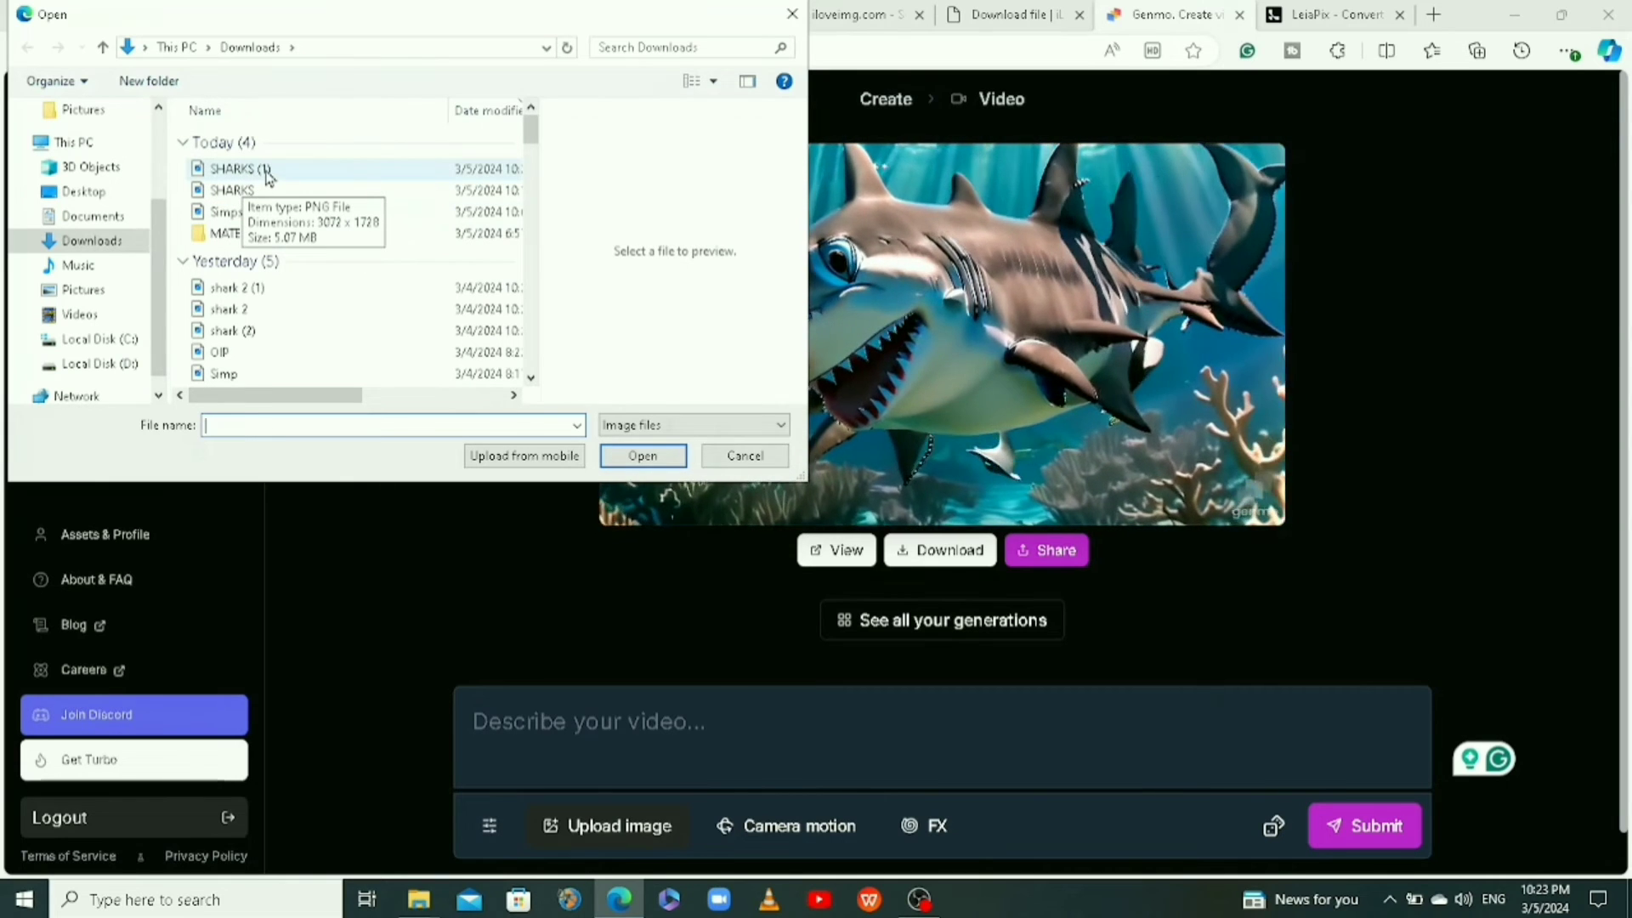
{"action": "left_click", "coordinate": [644, 456]}
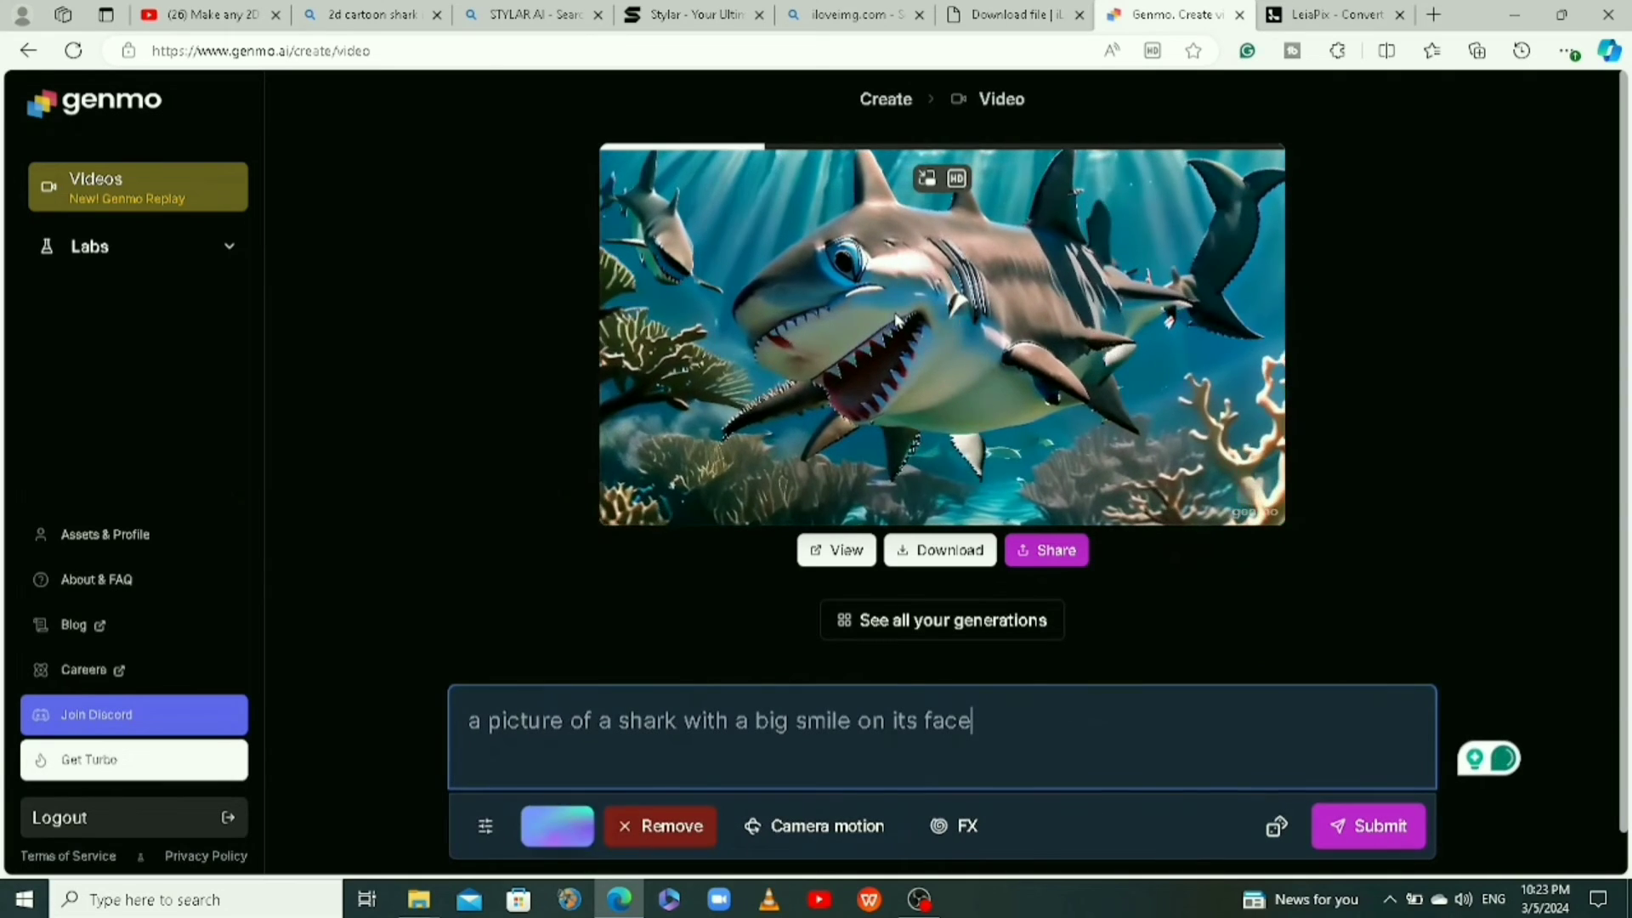
{"action": "scroll", "coordinate": [764, 561], "scroll_direction": "down", "scroll_amount": 1}
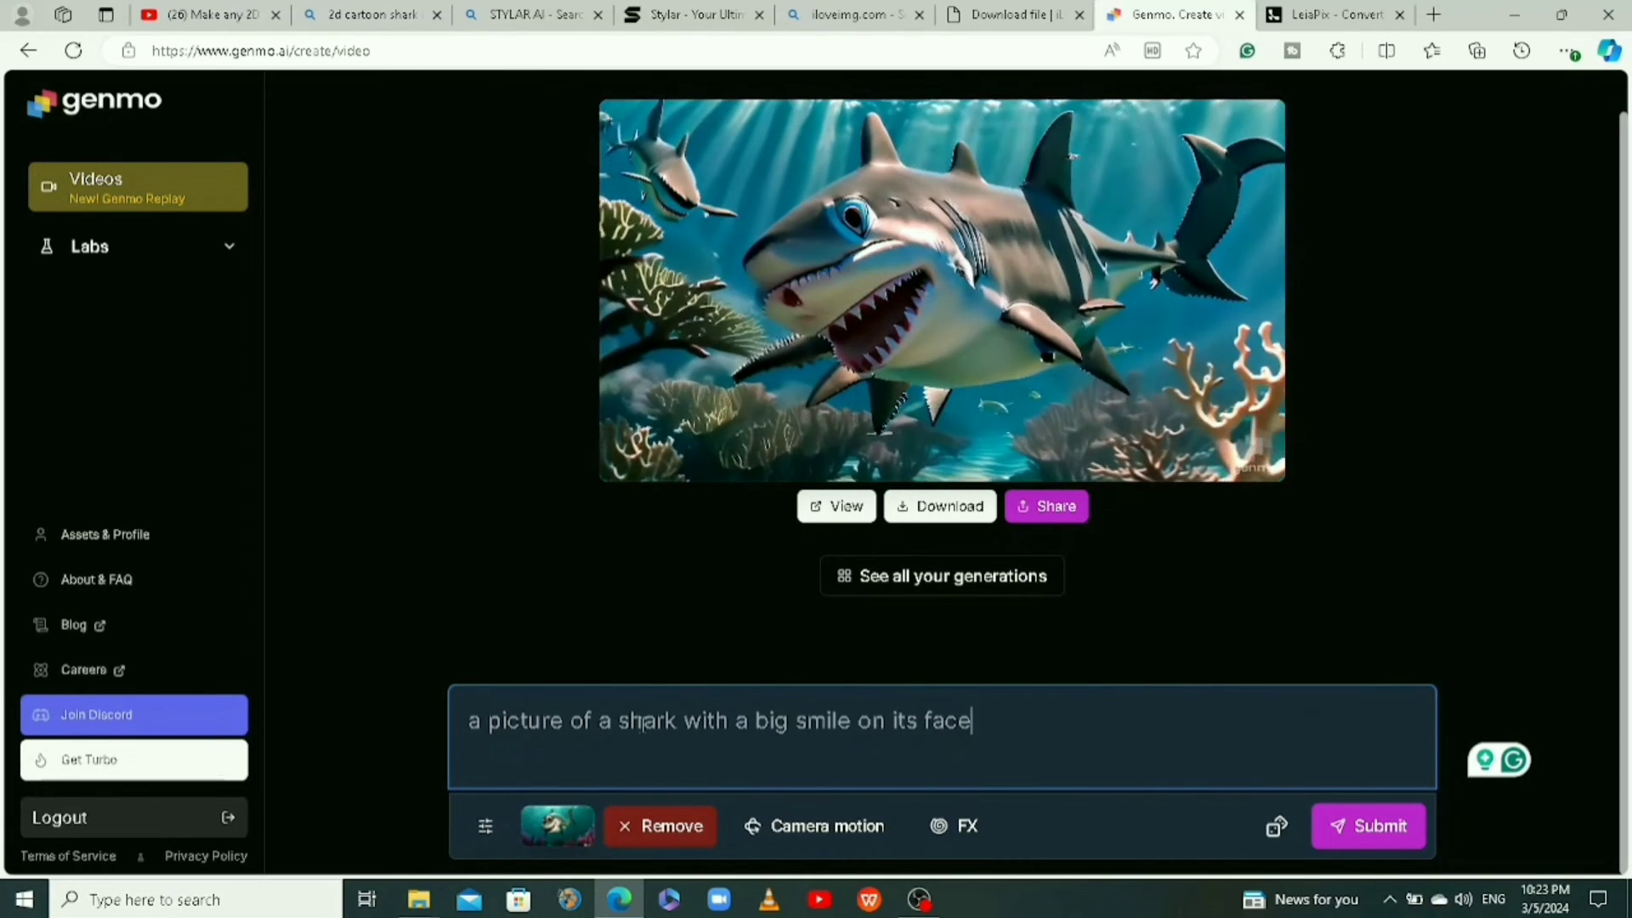
Step: Submit the smiling-shark video generation and review the resulting clips and Camera motion options
{"action": "left_click", "coordinate": [1365, 831]}
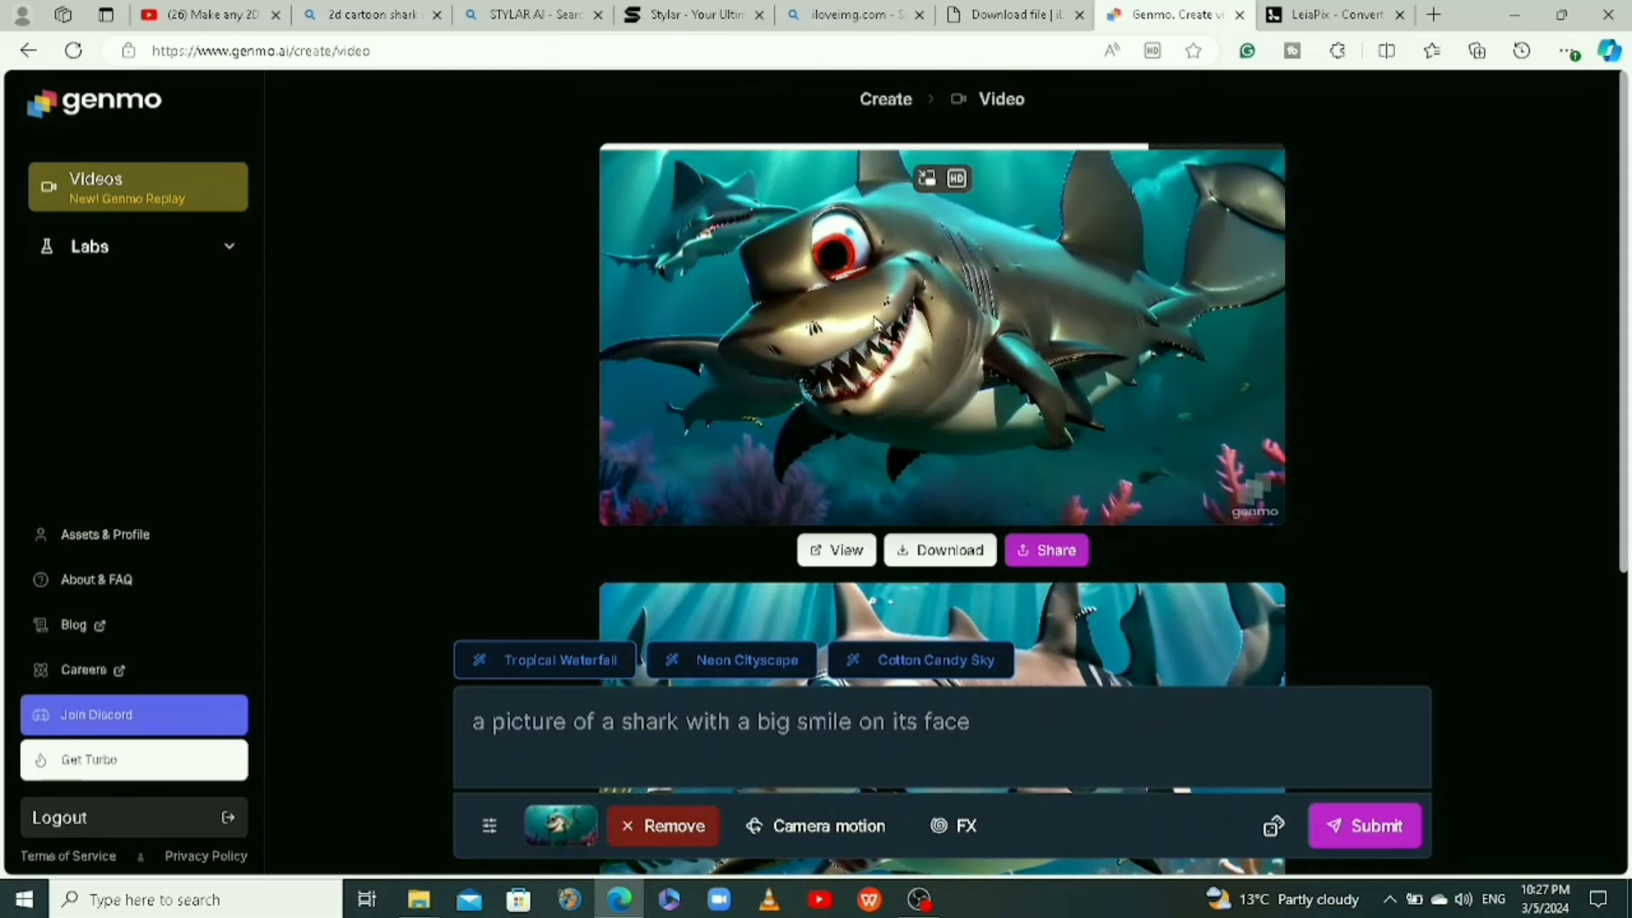
{"action": "scroll", "coordinate": [876, 321], "scroll_direction": "down", "scroll_amount": 5}
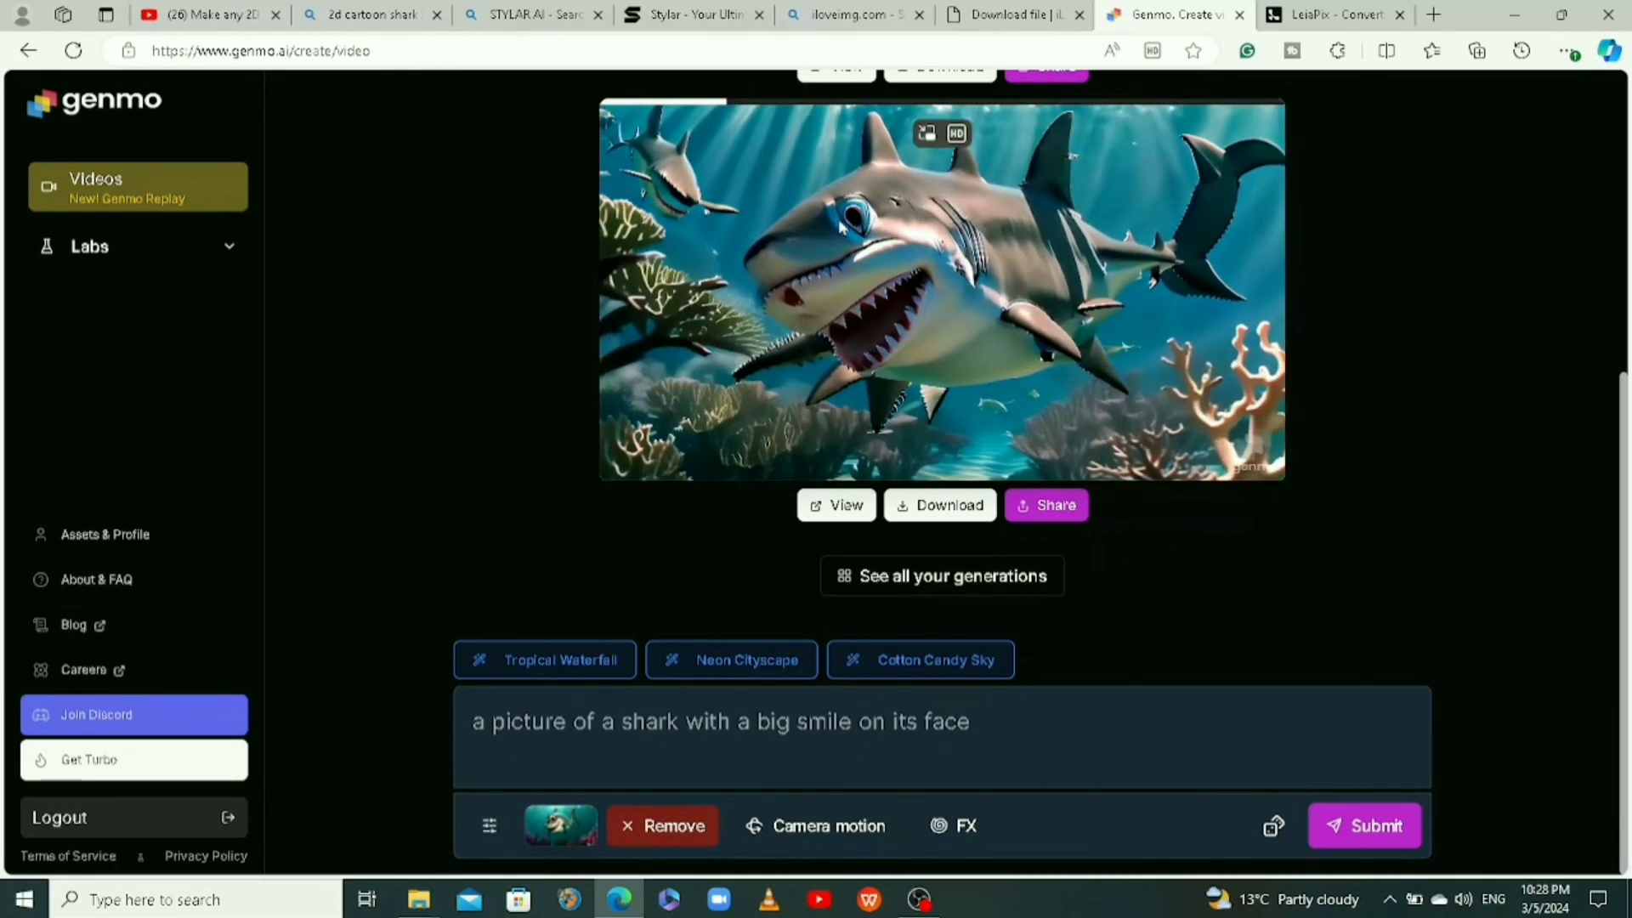
{"action": "scroll", "coordinate": [824, 234], "scroll_direction": "up", "scroll_amount": 5}
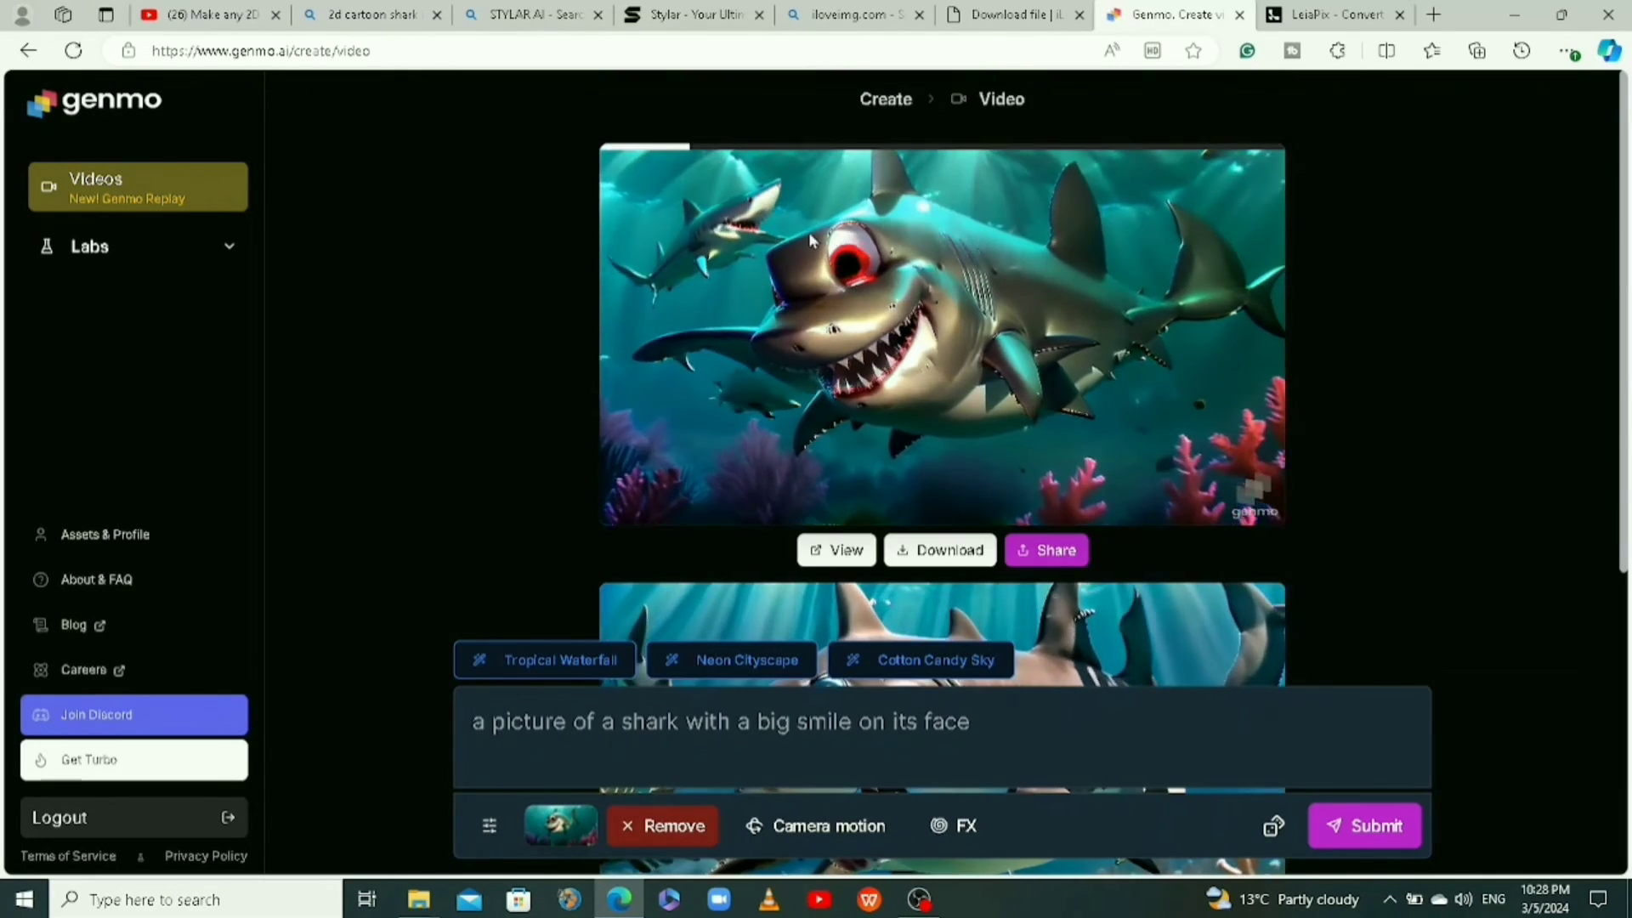
{"action": "mouse_move", "coordinate": [693, 241]}
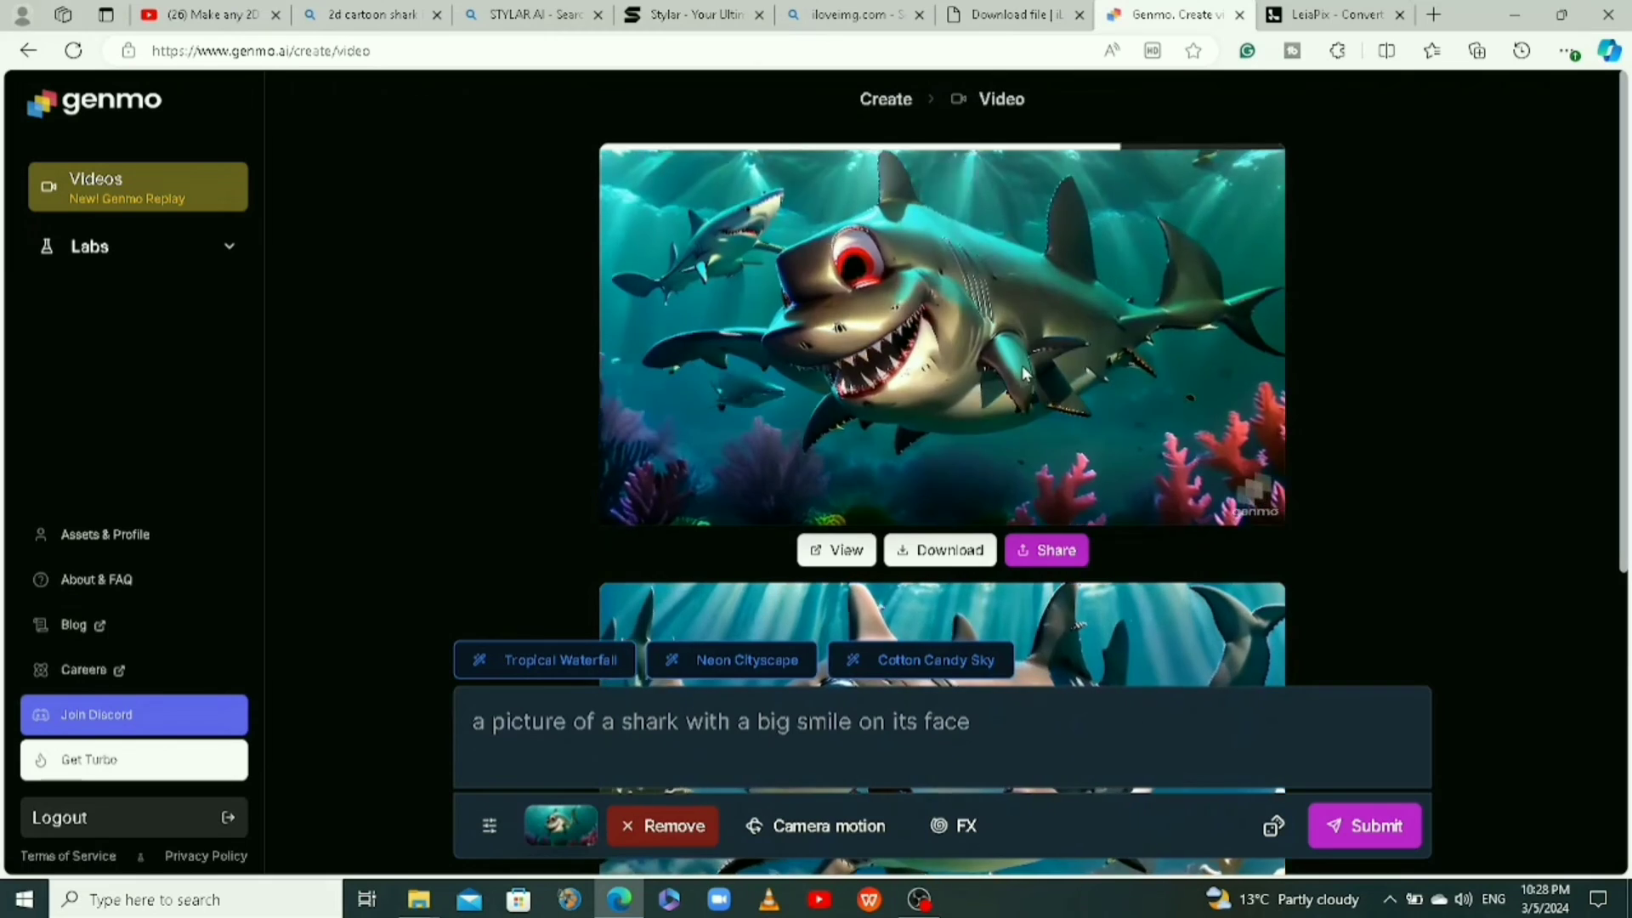
{"action": "scroll", "coordinate": [1022, 364], "scroll_direction": "down", "scroll_amount": 1}
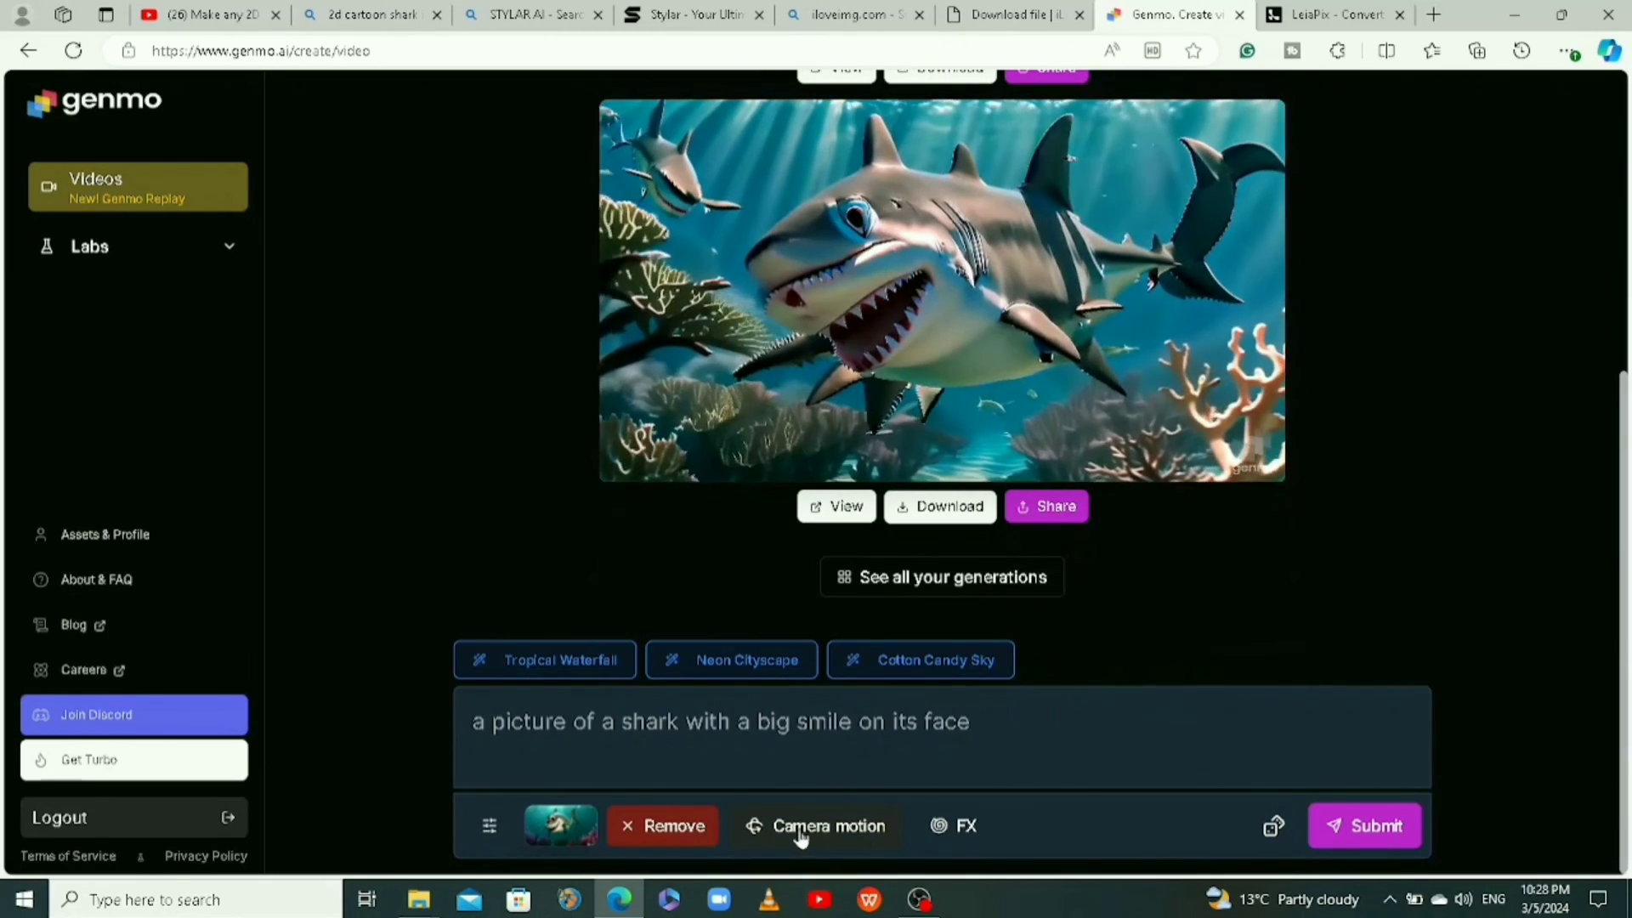
{"action": "left_click", "coordinate": [803, 829]}
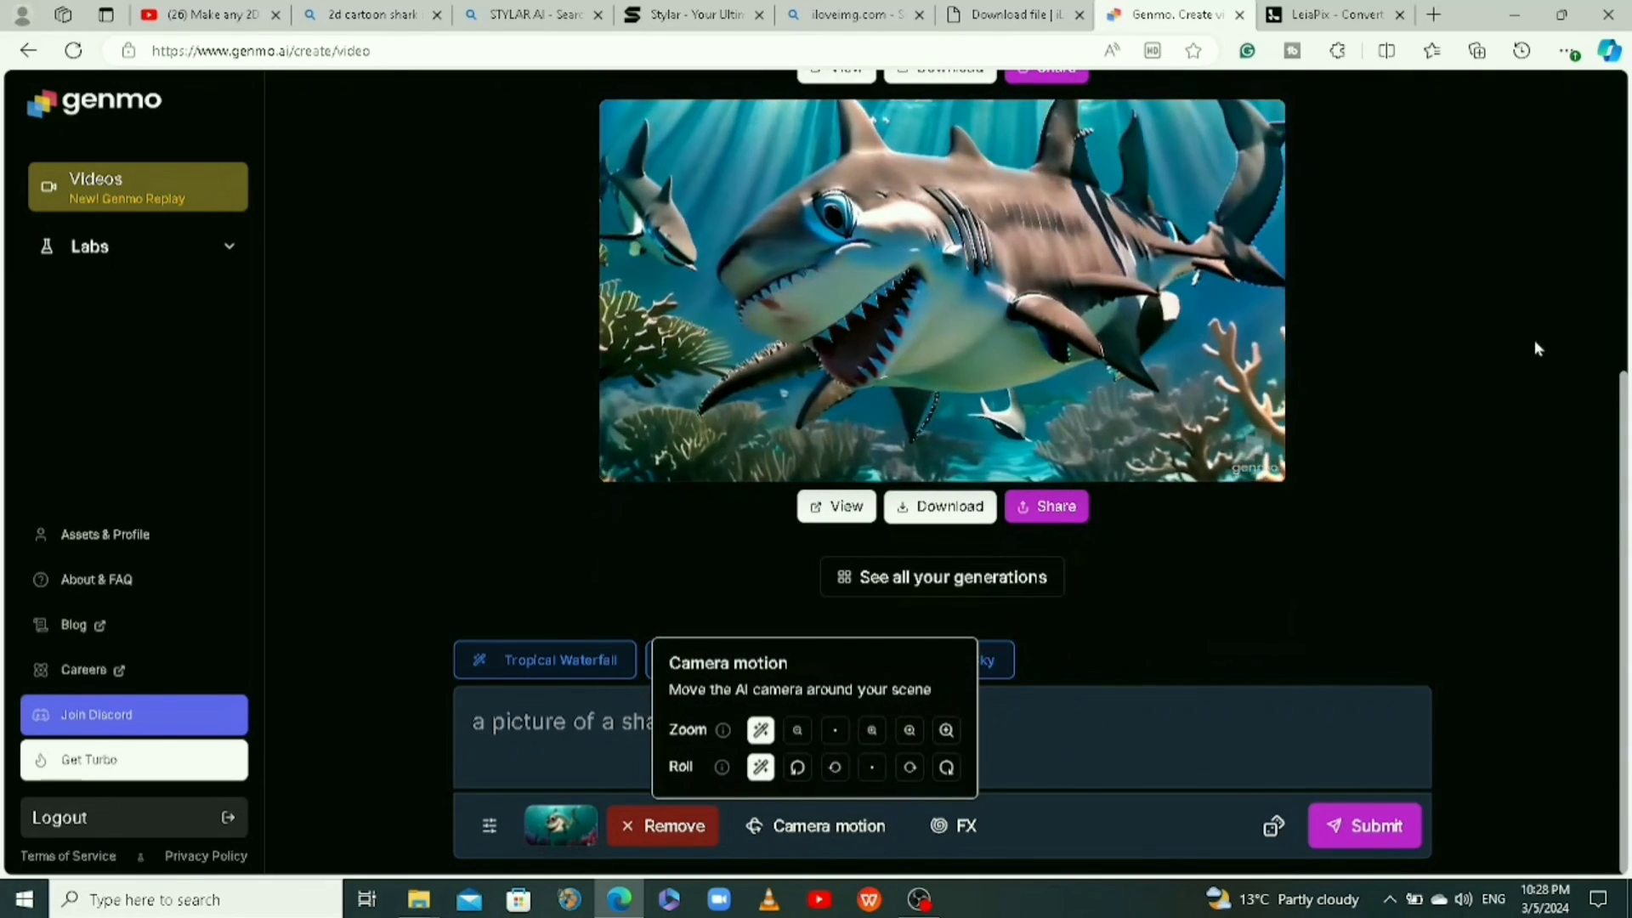
{"action": "left_click", "coordinate": [1287, 626]}
{"action": "scroll", "coordinate": [1287, 625], "scroll_direction": "up", "scroll_amount": 5}
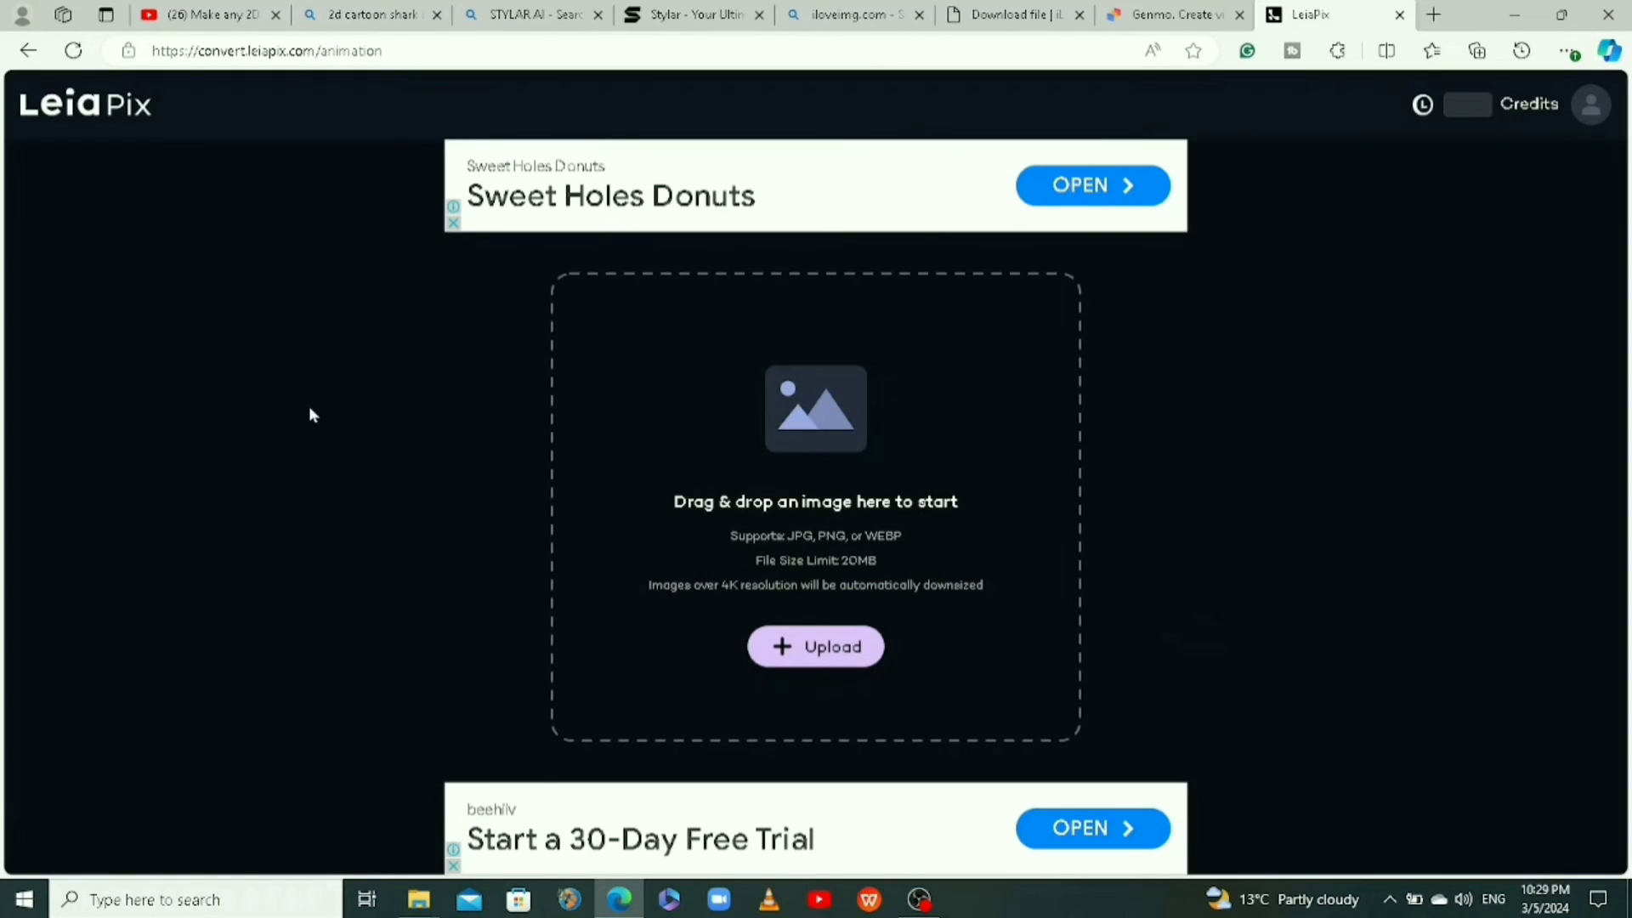
Step: Upload SHARKS (1) from Downloads into LeiaPix as a 3D animation
{"action": "left_click", "coordinate": [1195, 17]}
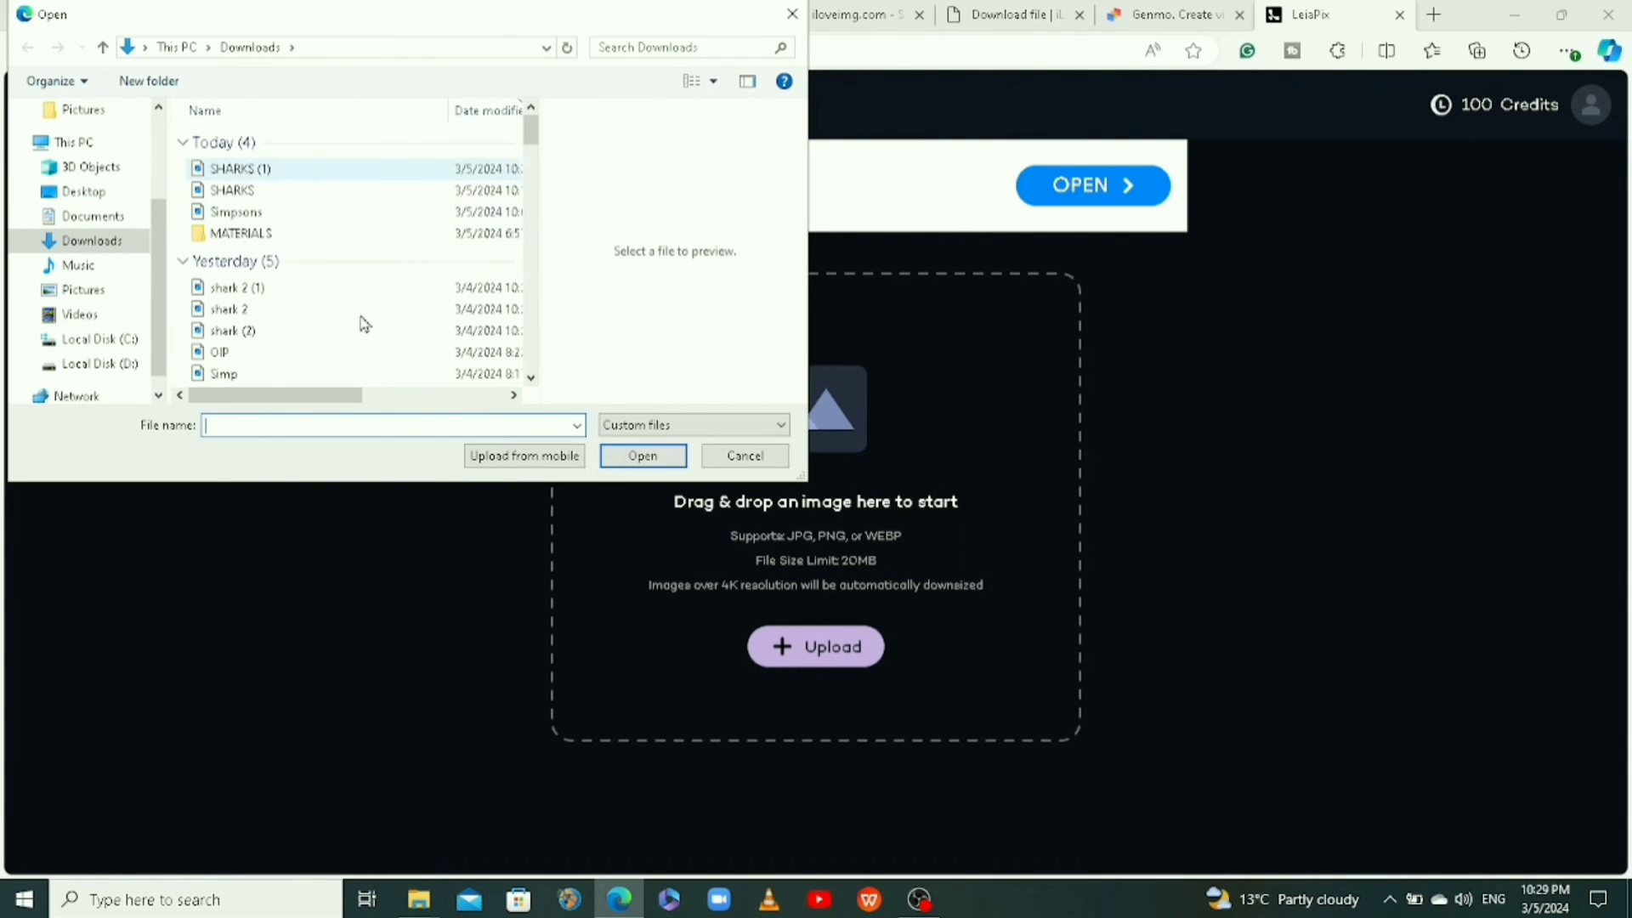
{"action": "left_click", "coordinate": [616, 466]}
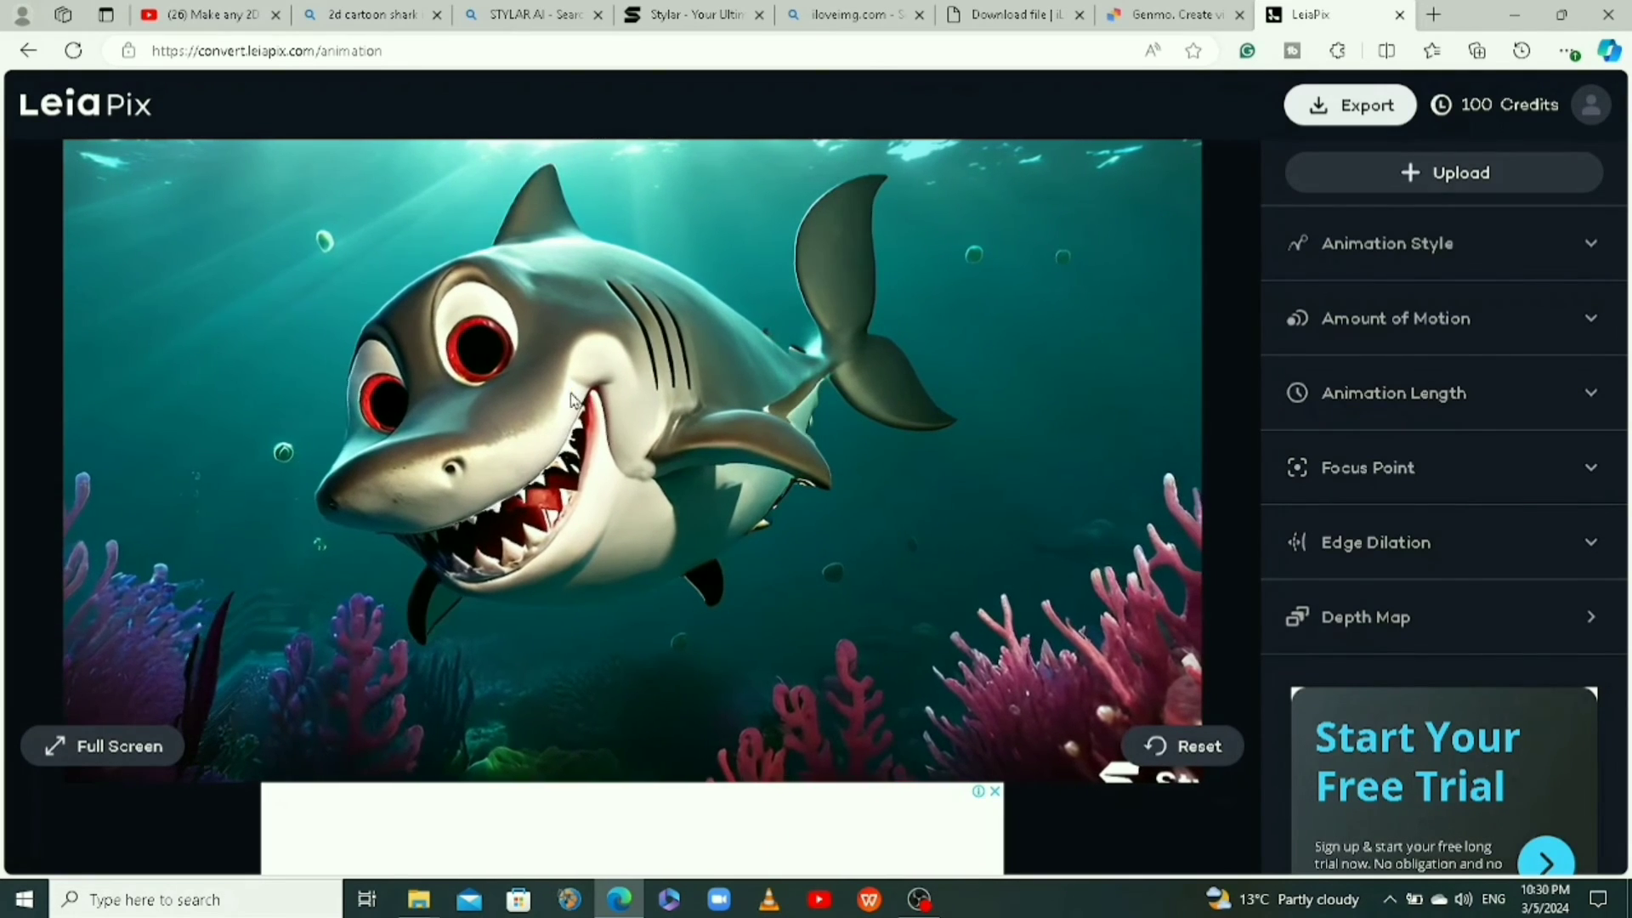
Step: Set the animation length to 4 seconds
{"action": "left_click", "coordinate": [1528, 259]}
{"action": "left_click", "coordinate": [1583, 245]}
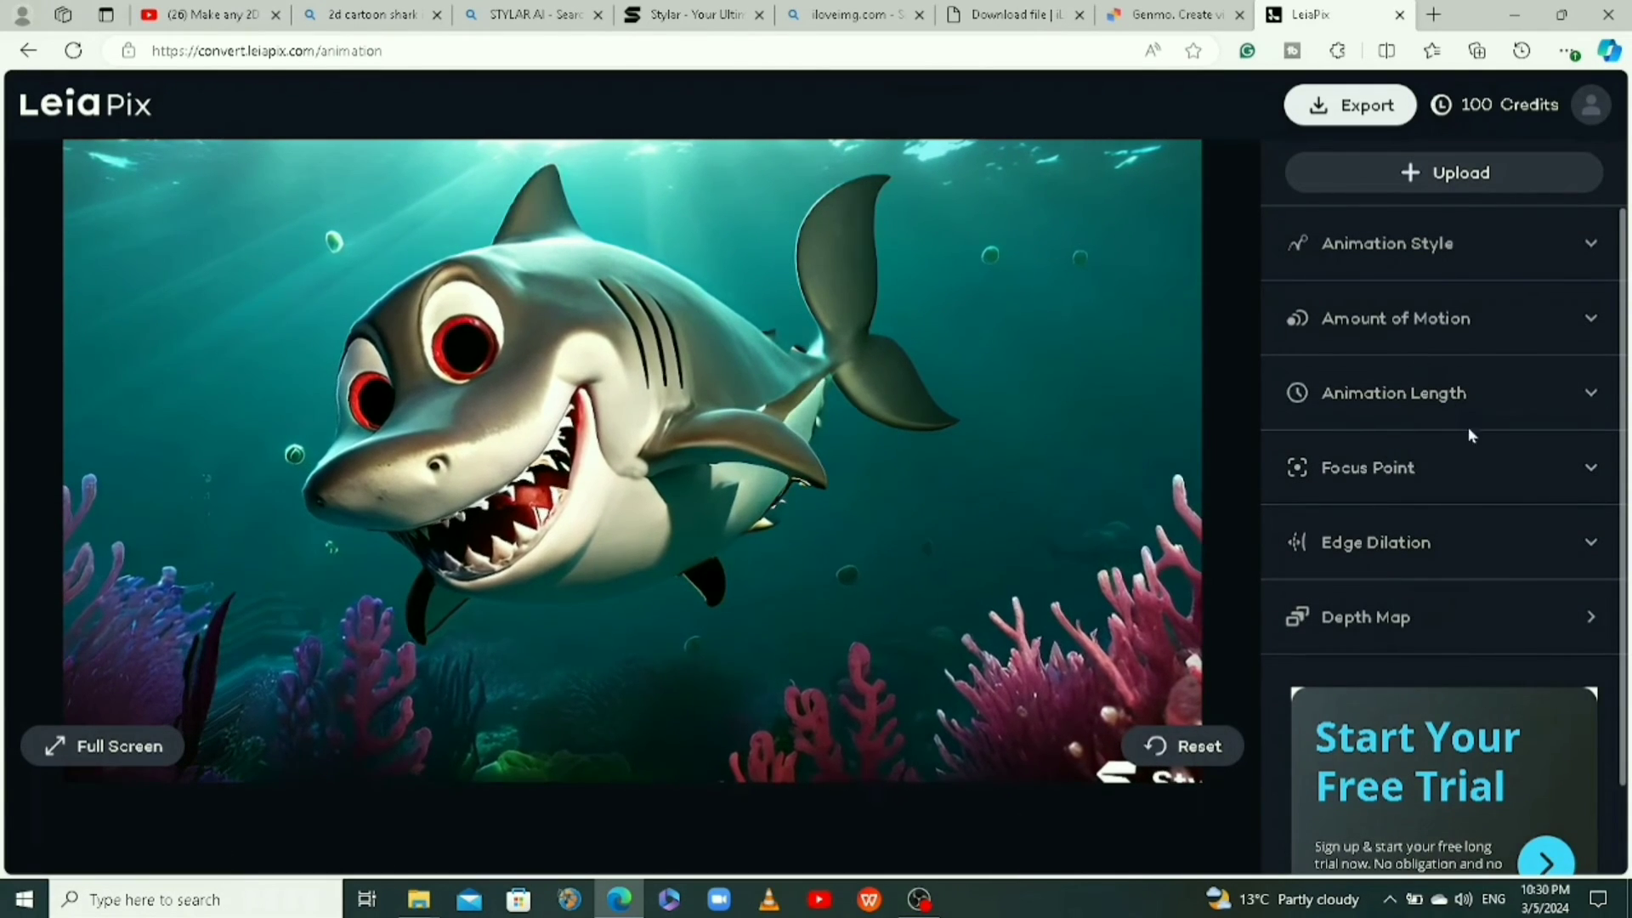
{"action": "left_click", "coordinate": [1500, 416]}
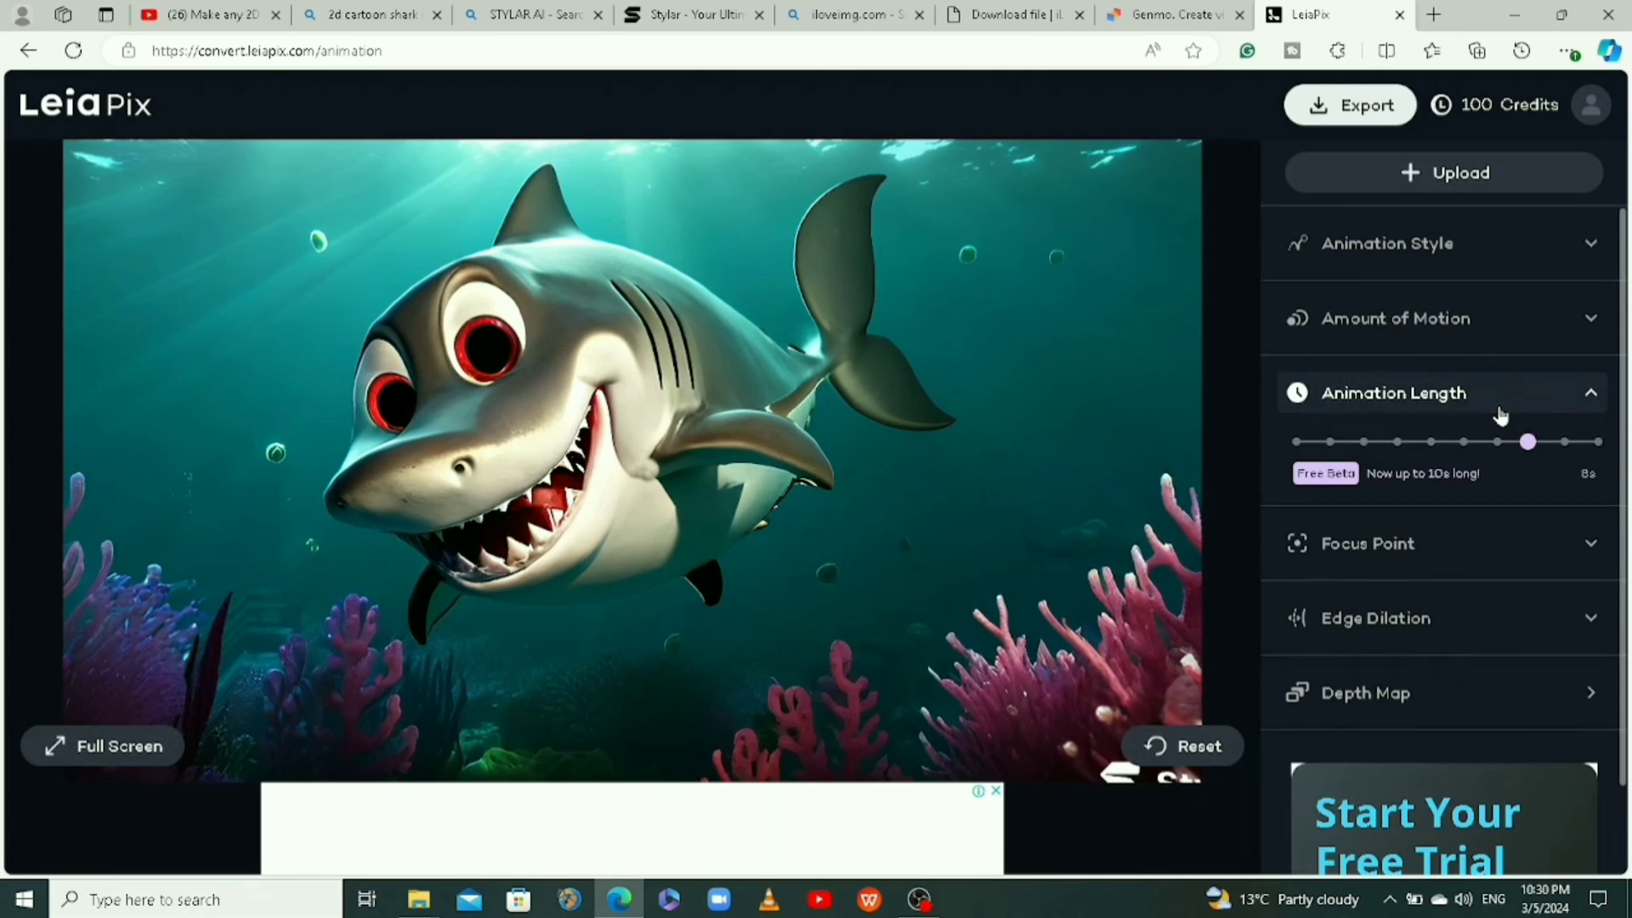
{"action": "left_click", "coordinate": [1391, 443]}
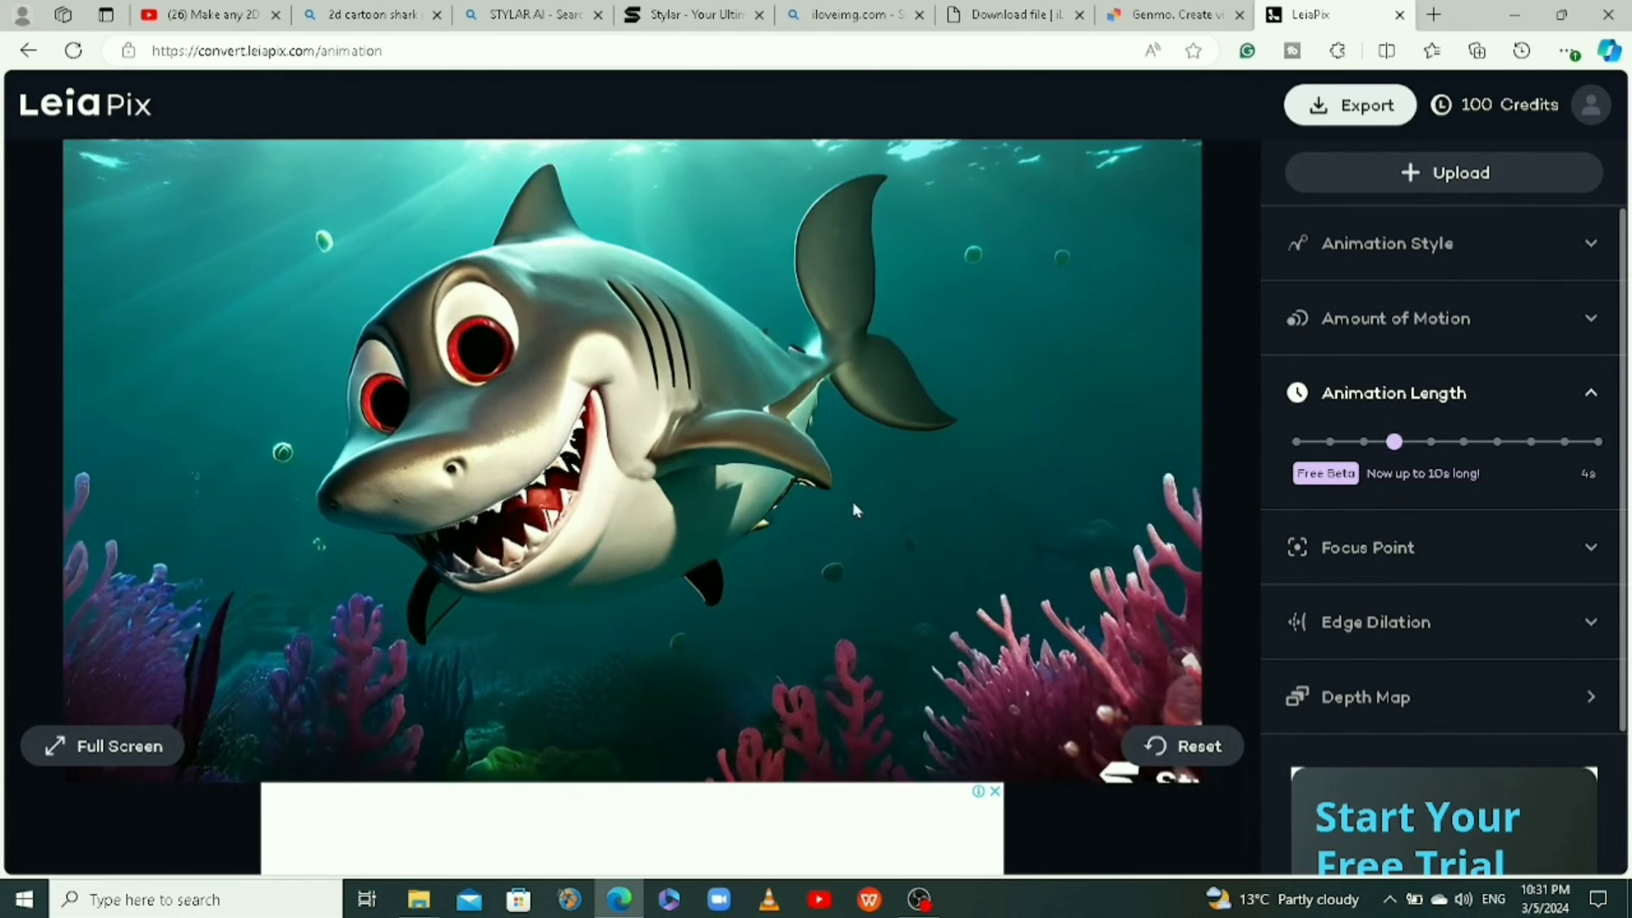
Step: After trying Circle, Zoom Left and Vertical, choose the looping Horizontal animation style
{"action": "left_click", "coordinate": [1552, 255]}
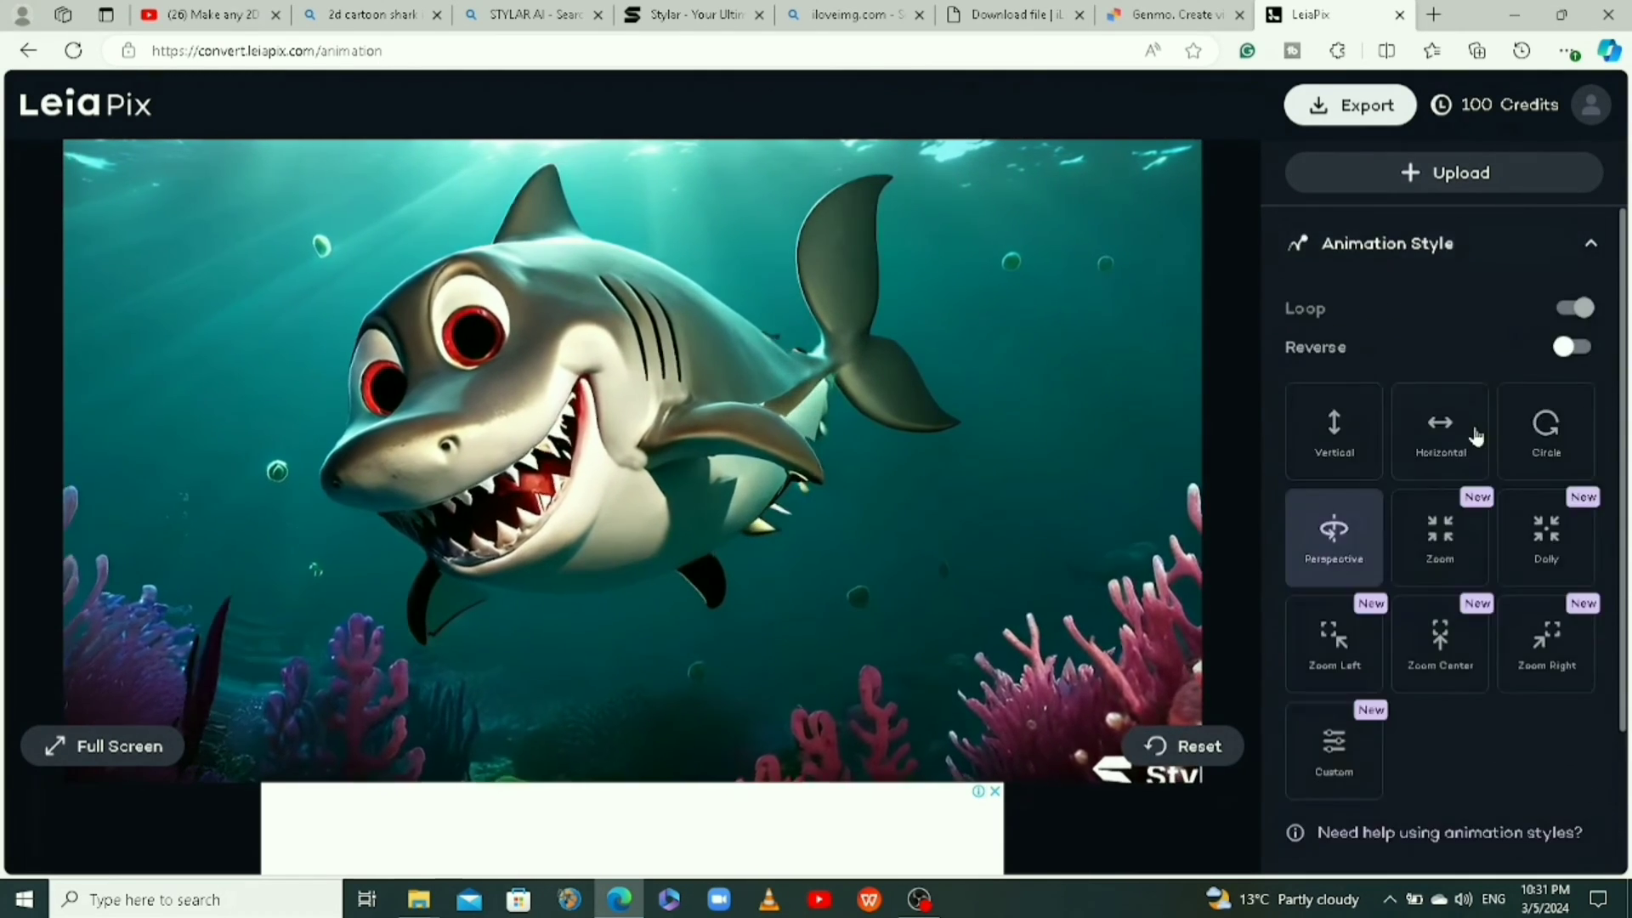
{"action": "left_click", "coordinate": [1545, 447]}
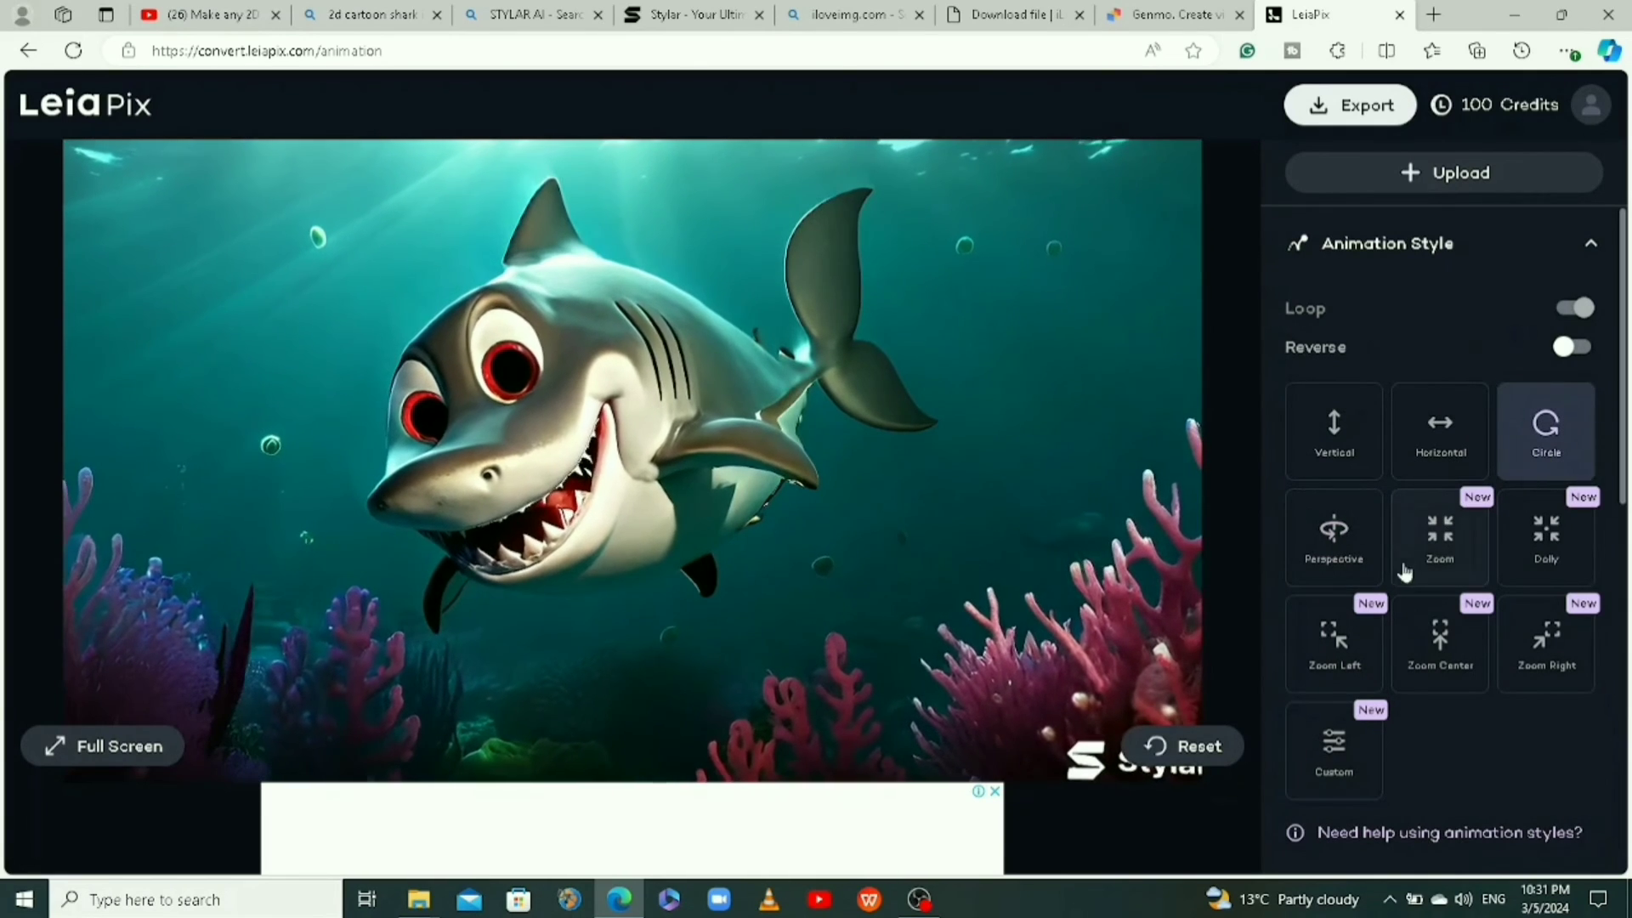
{"action": "left_click", "coordinate": [1357, 680]}
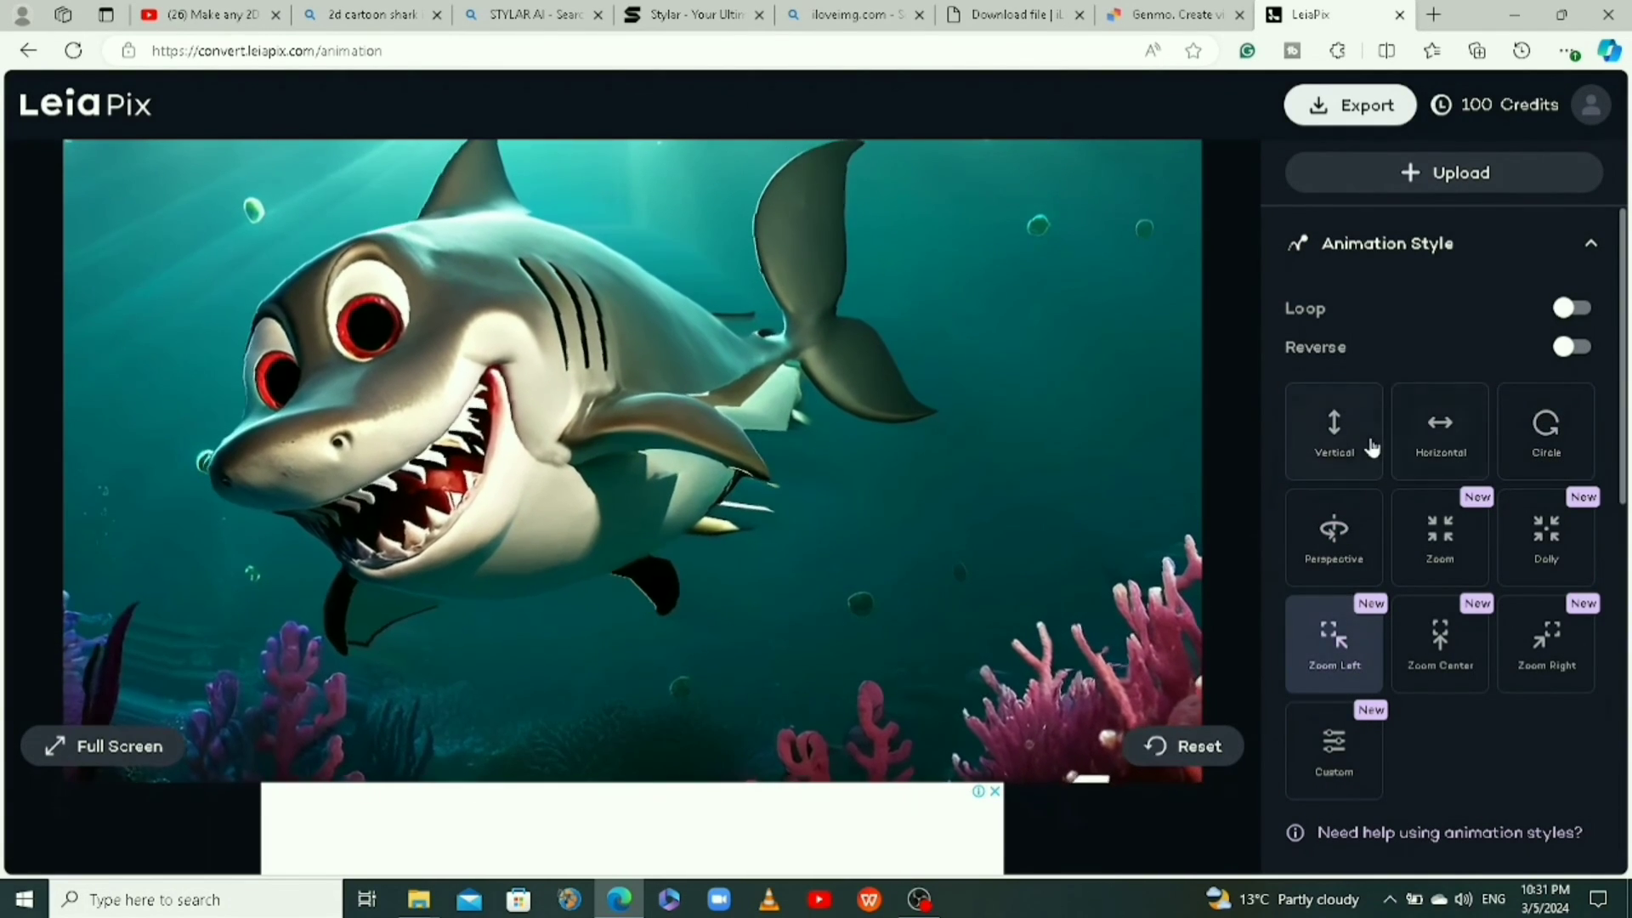
{"action": "left_click", "coordinate": [1332, 432]}
{"action": "left_click", "coordinate": [1430, 455]}
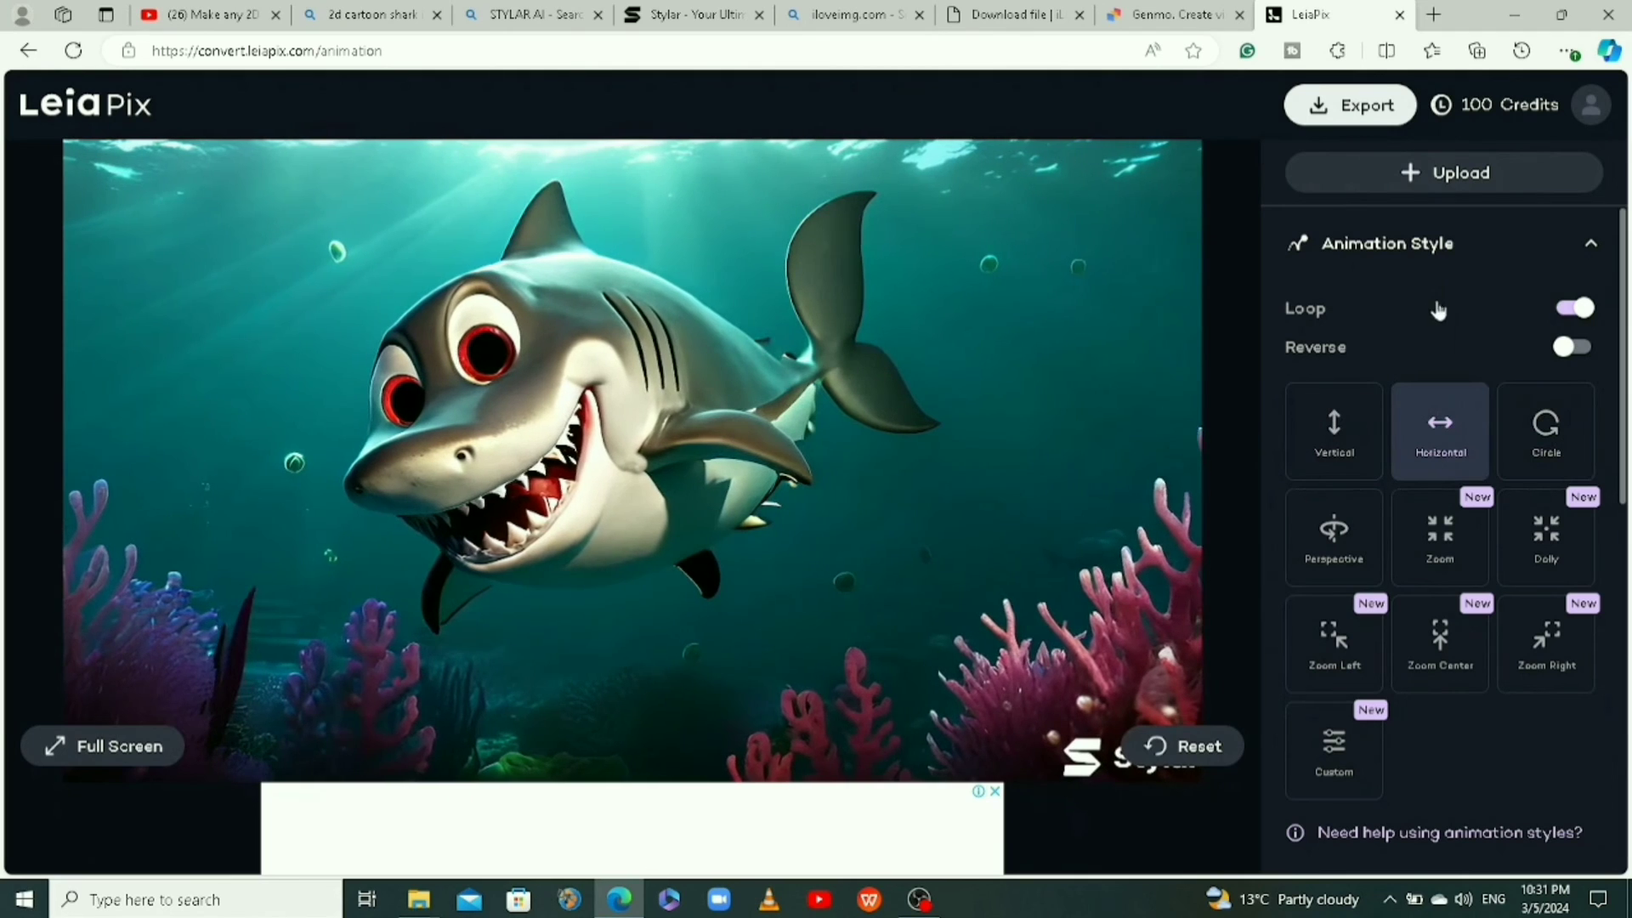
{"action": "scroll", "coordinate": [1277, 765], "scroll_direction": "down", "scroll_amount": 3}
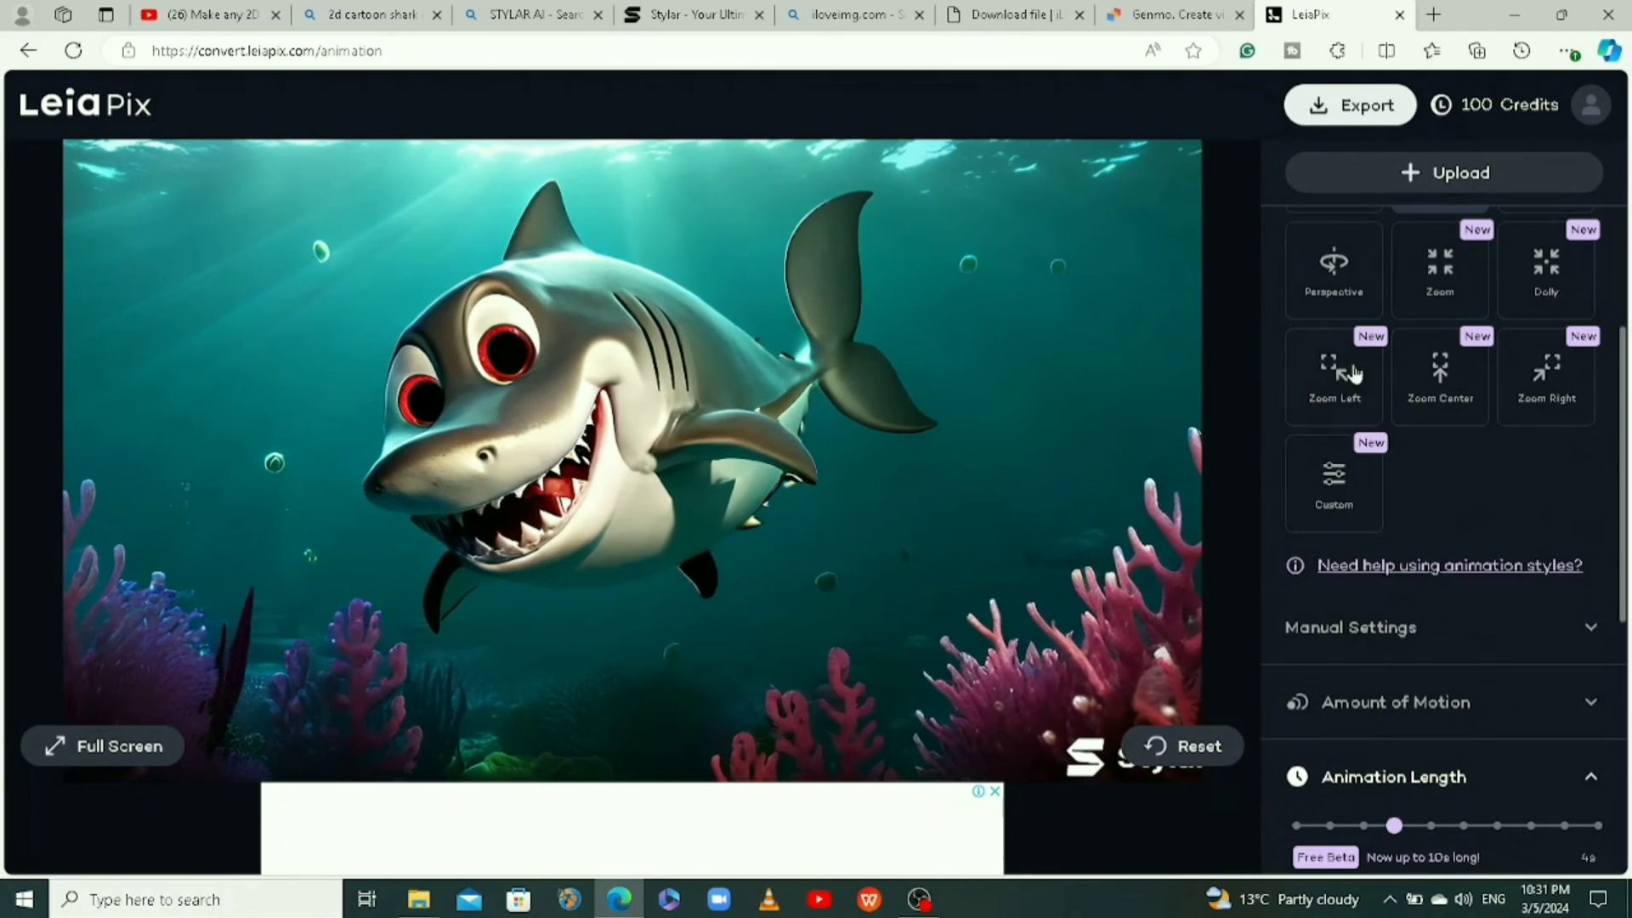
Step: Export the 4-second shark clip as a free Limited Export MP4 up to 720p
{"action": "left_click", "coordinate": [1353, 115]}
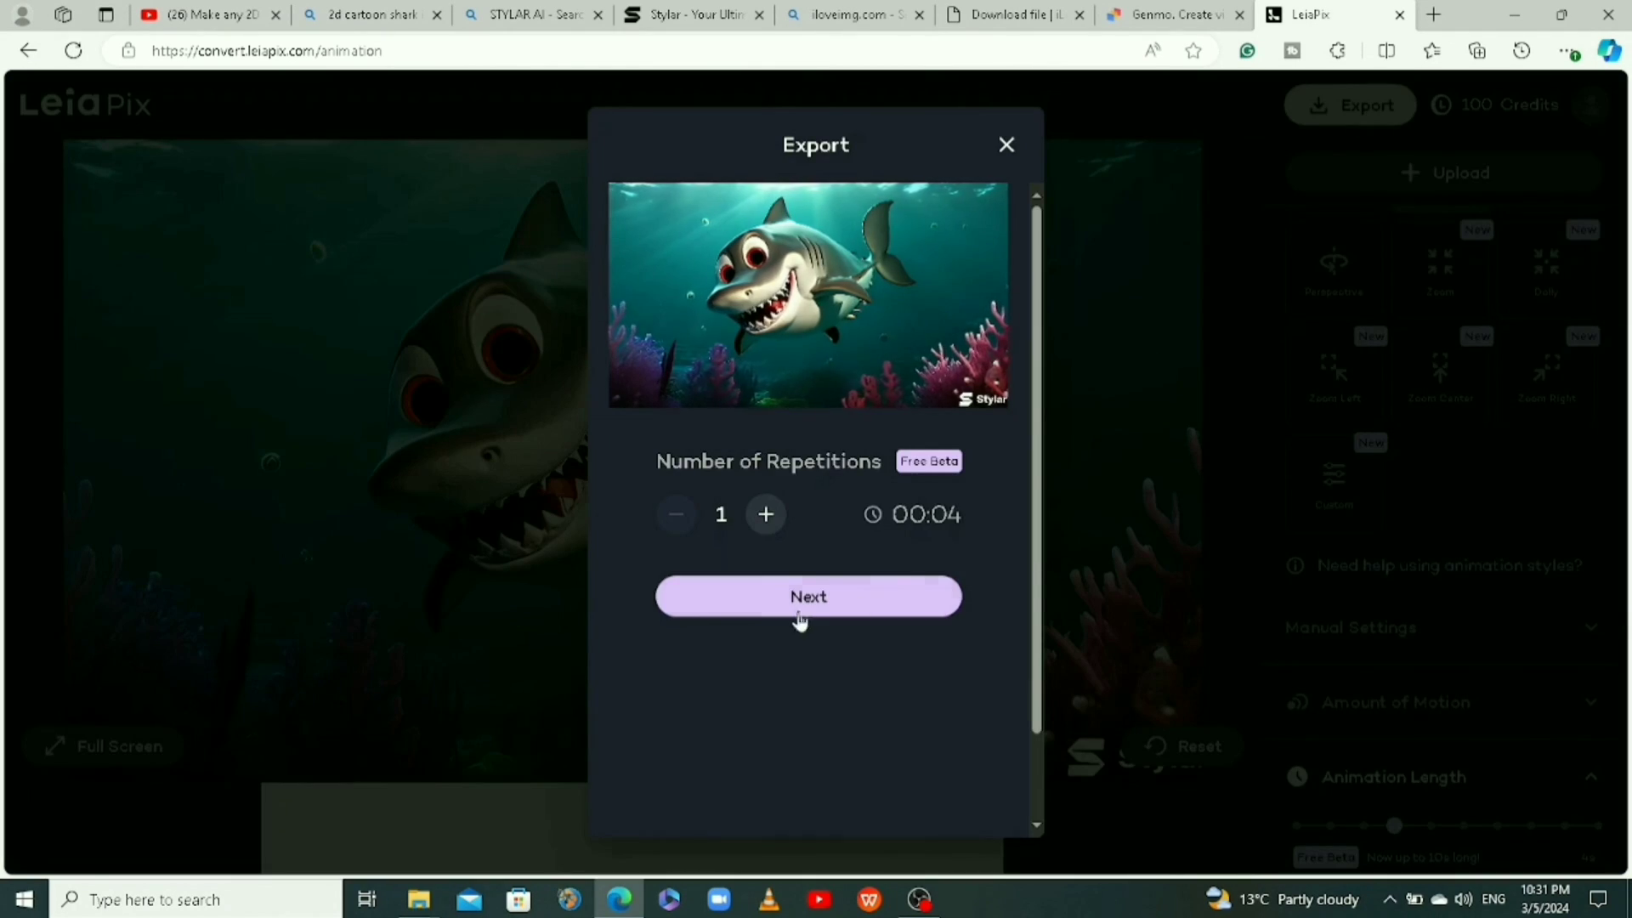
{"action": "left_click", "coordinate": [810, 598]}
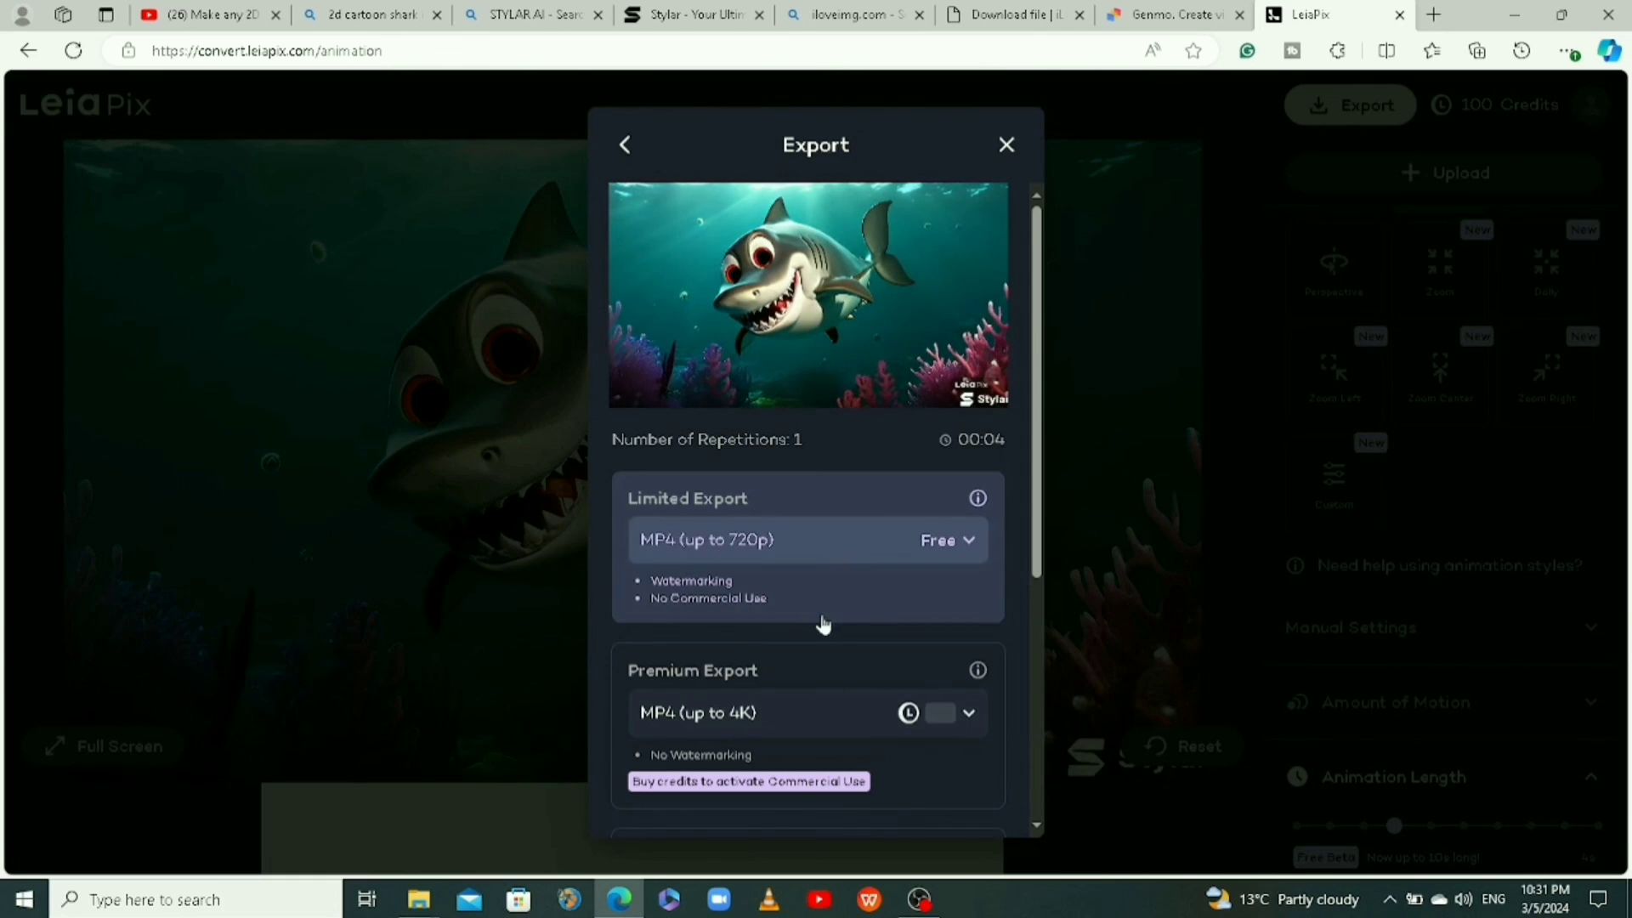
{"action": "scroll", "coordinate": [776, 718], "scroll_direction": "down", "scroll_amount": 5}
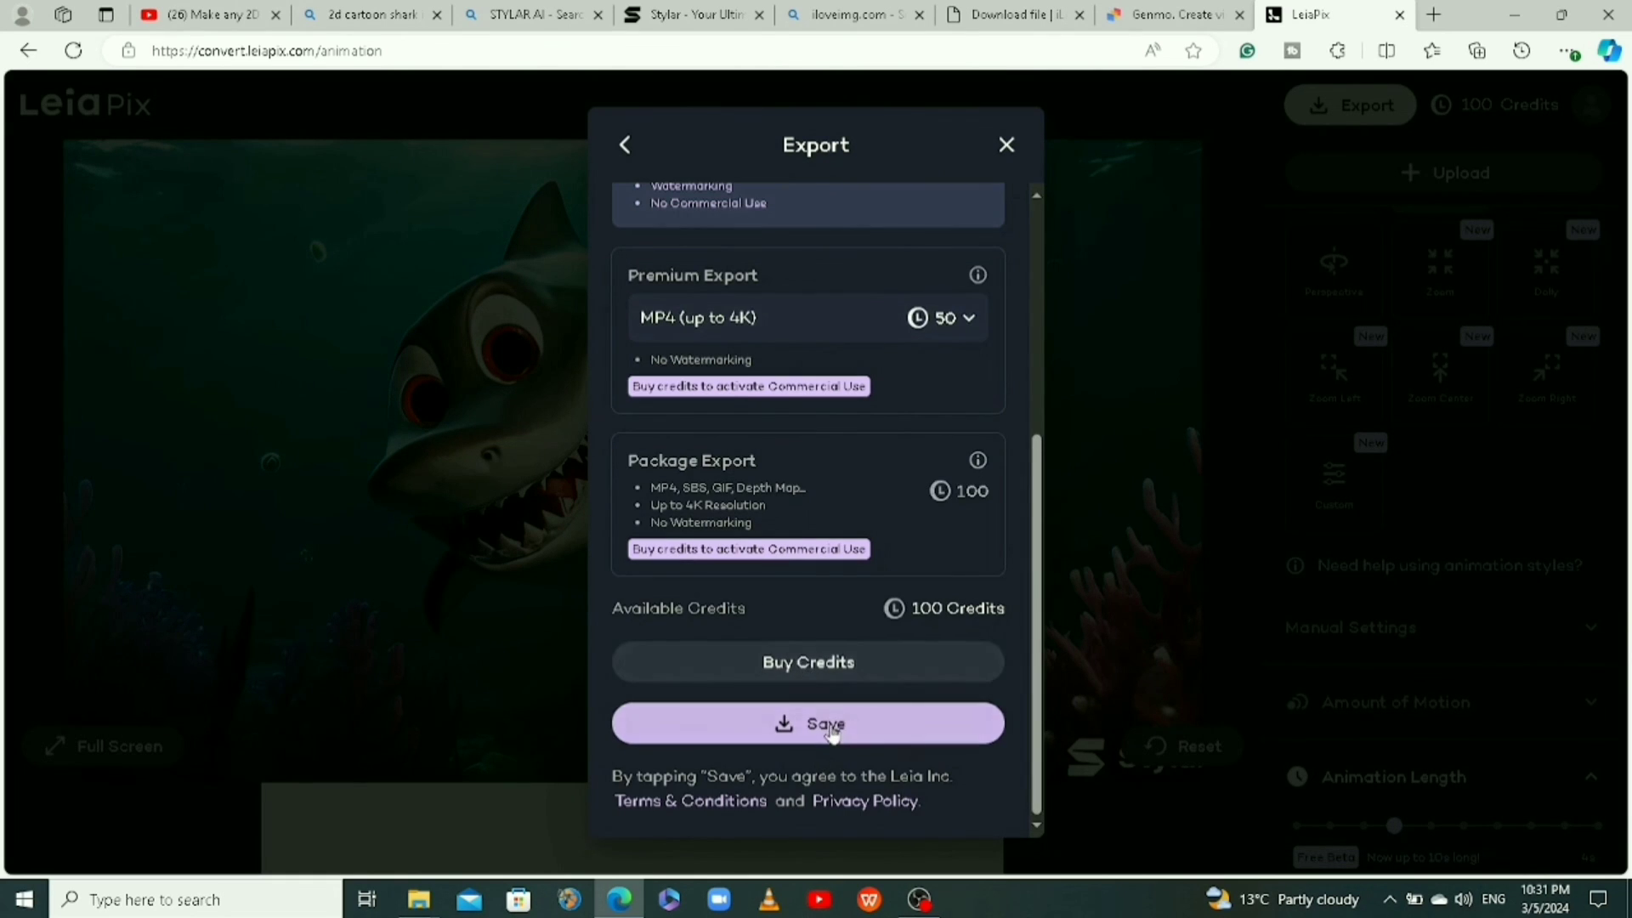
{"action": "left_click", "coordinate": [832, 729]}
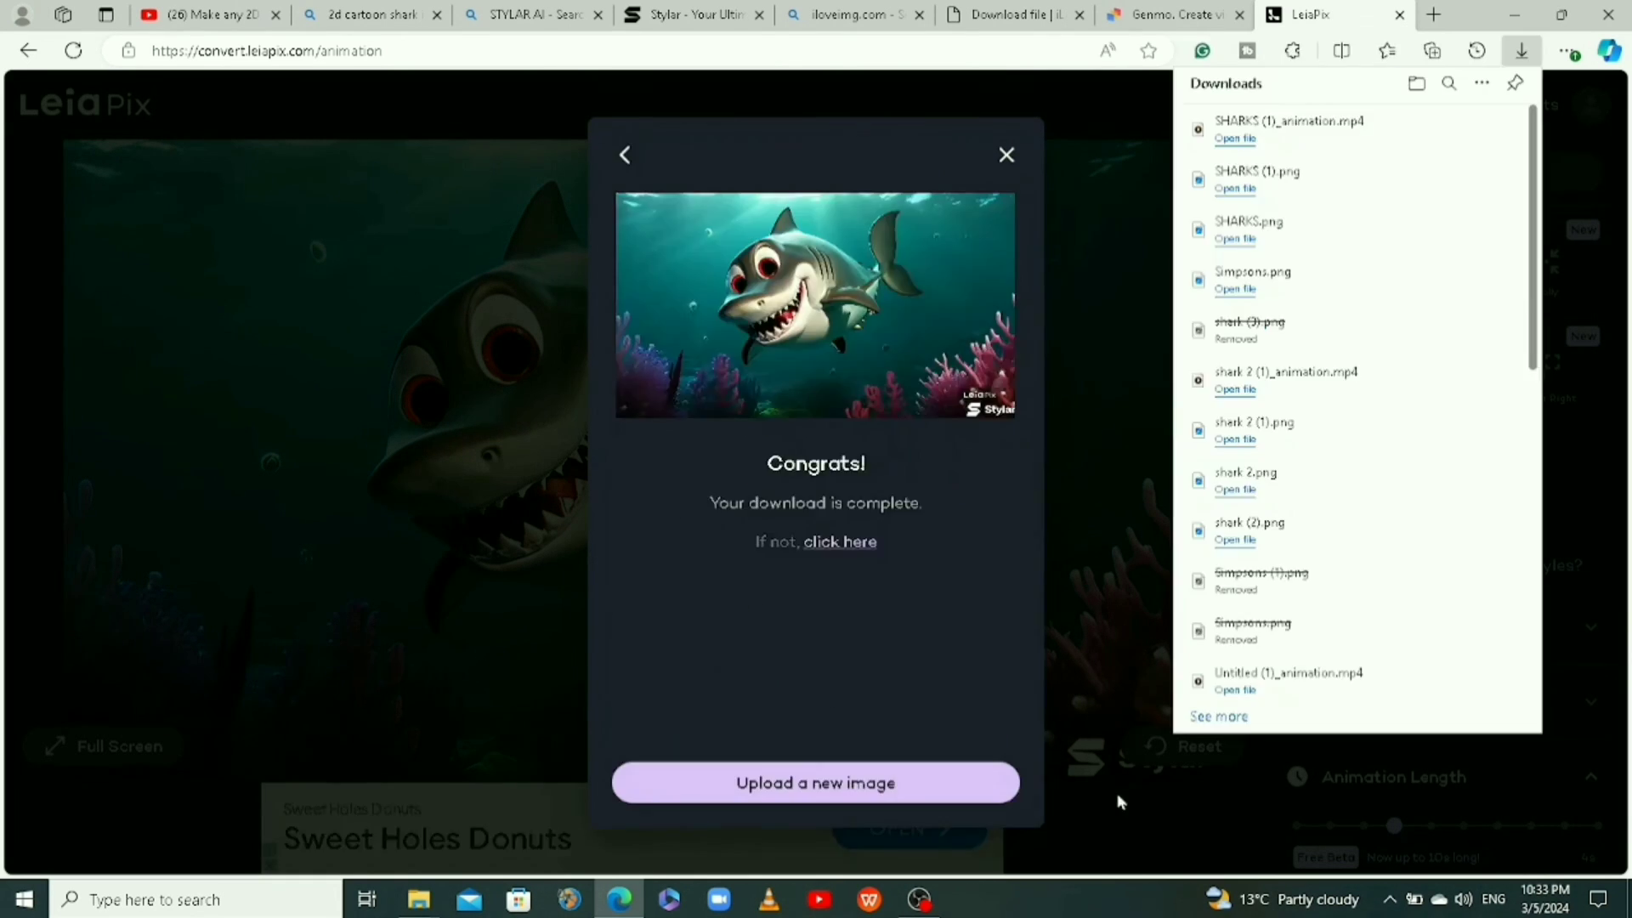